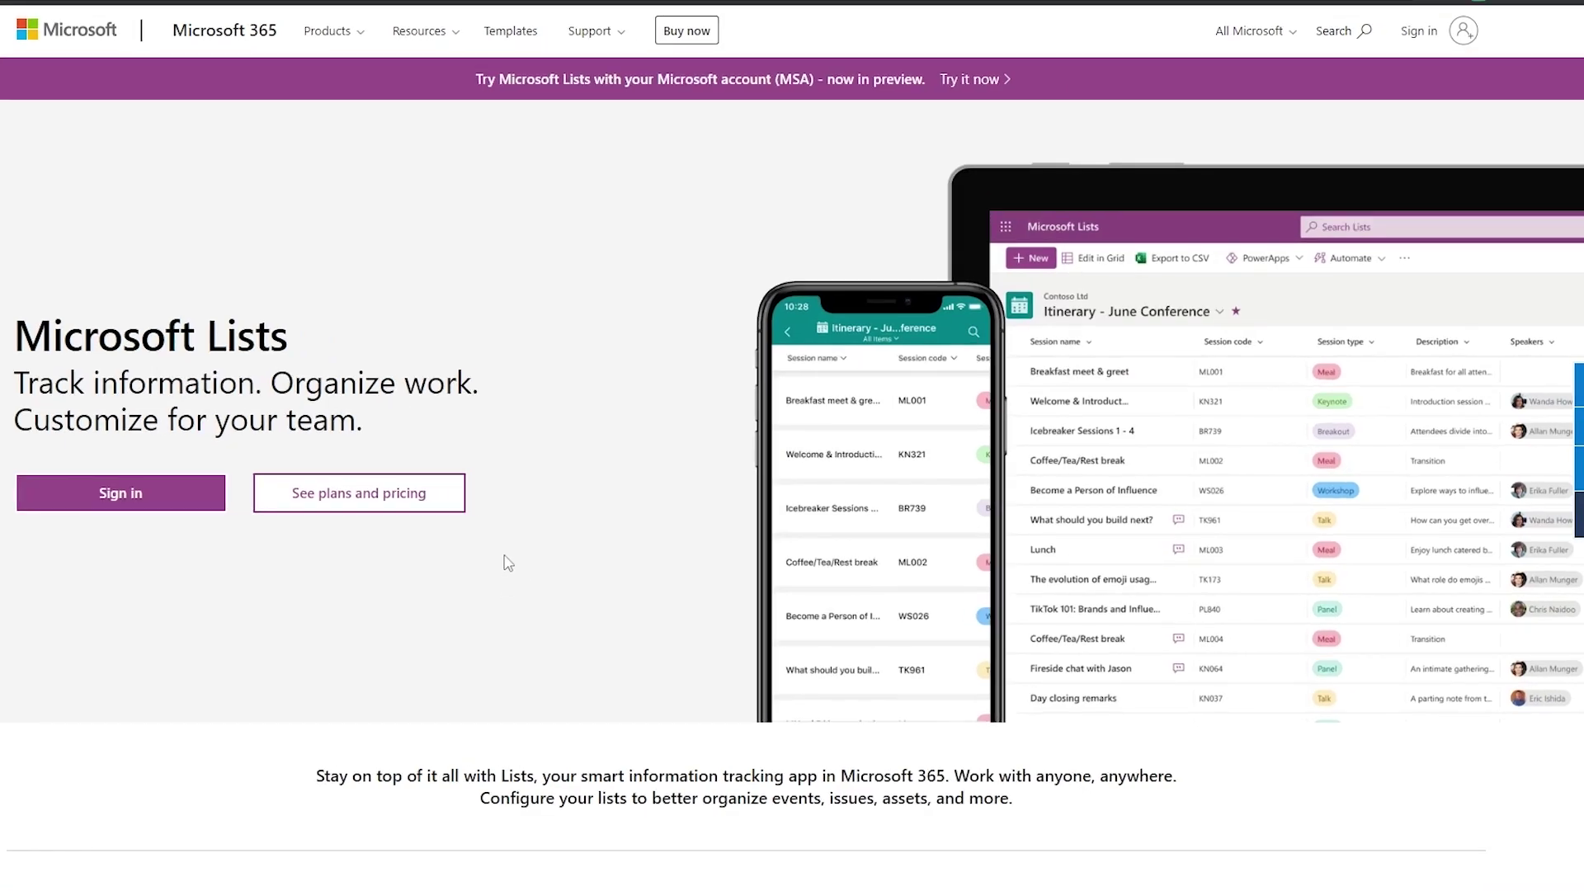
Step: Go from the Microsoft 365 products menu to the Microsoft Lists product page
{"action": "left_click", "coordinate": [361, 38]}
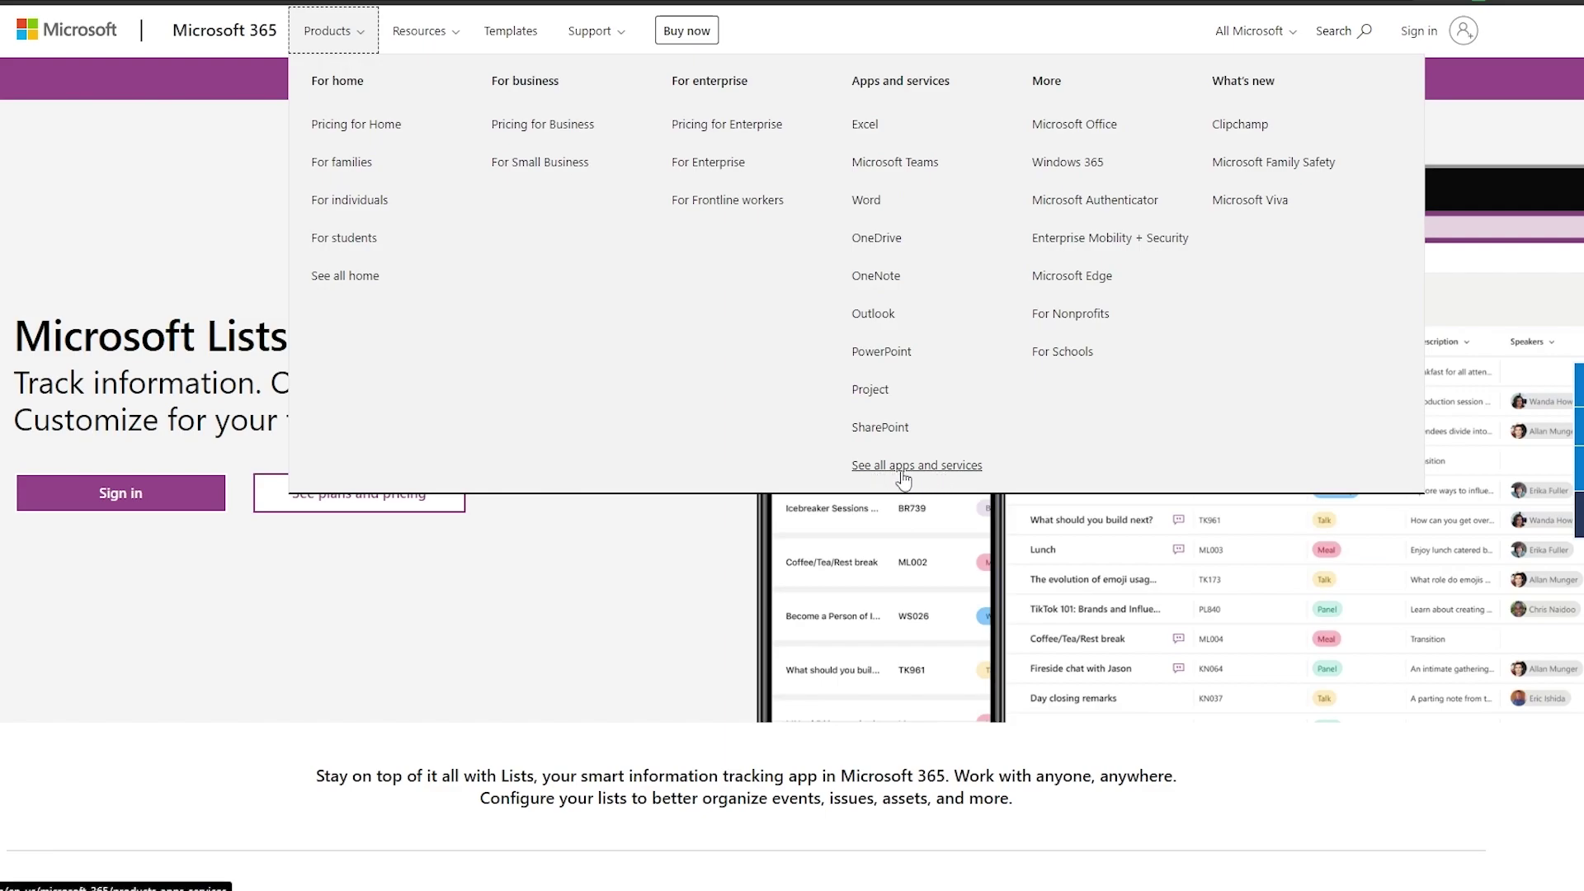
{"action": "left_click", "coordinate": [950, 482]}
{"action": "scroll", "coordinate": [541, 425], "scroll_direction": "down", "scroll_amount": 7}
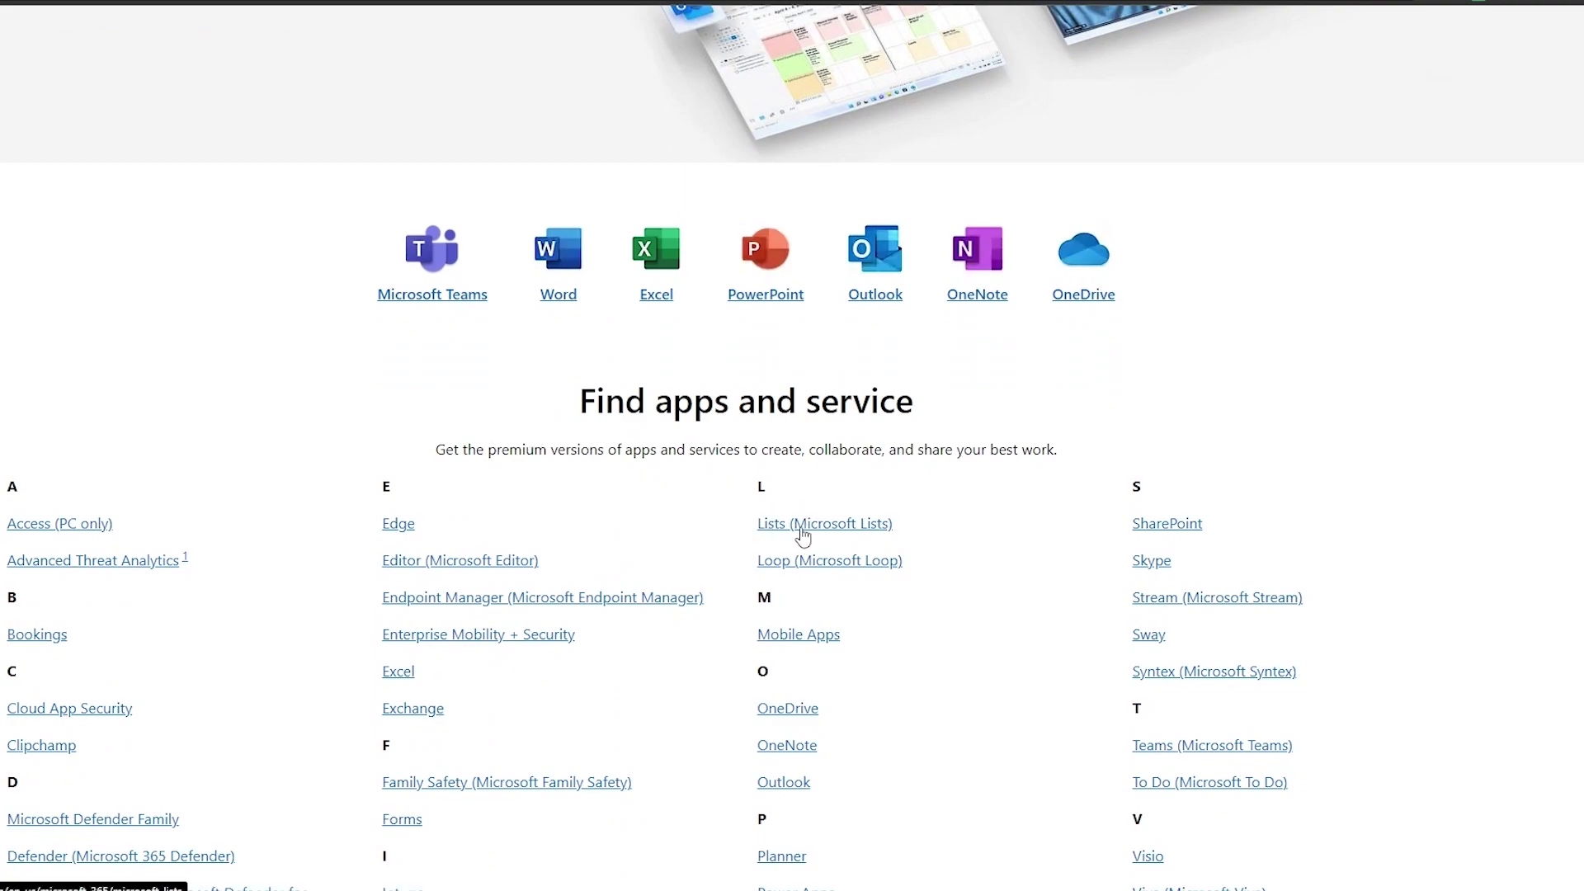
{"action": "left_click_drag", "start_coordinate": [751, 492], "coordinate": [792, 493]}
{"action": "left_click", "coordinate": [829, 528]}
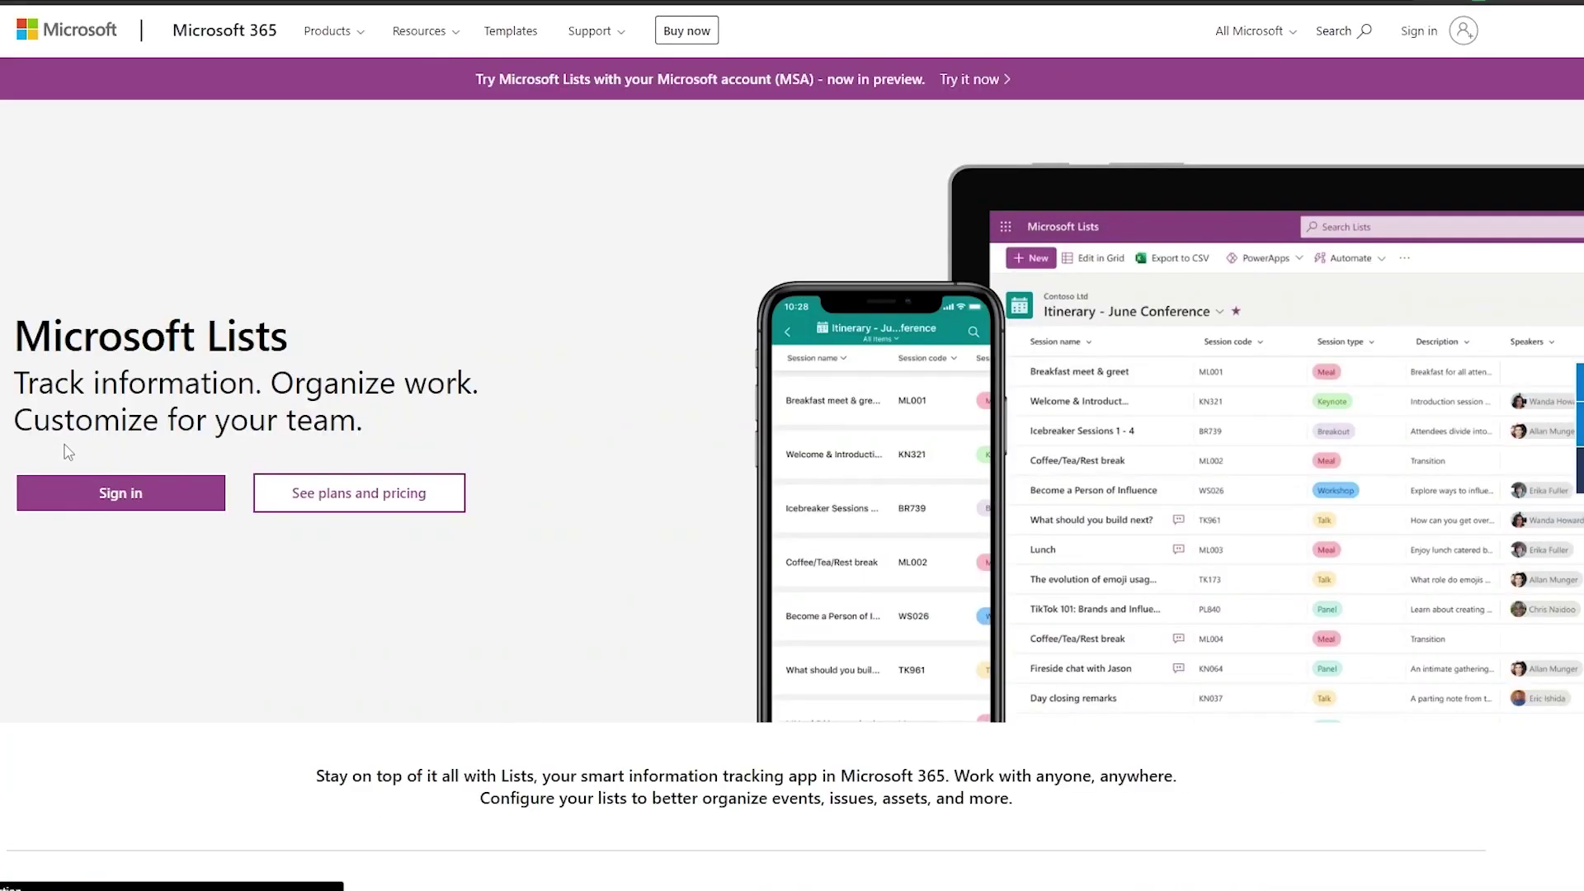
Step: Sign in to Microsoft Lists and bring up the Get started example chooser
{"action": "scroll", "coordinate": [248, 661], "scroll_direction": "down", "scroll_amount": 5}
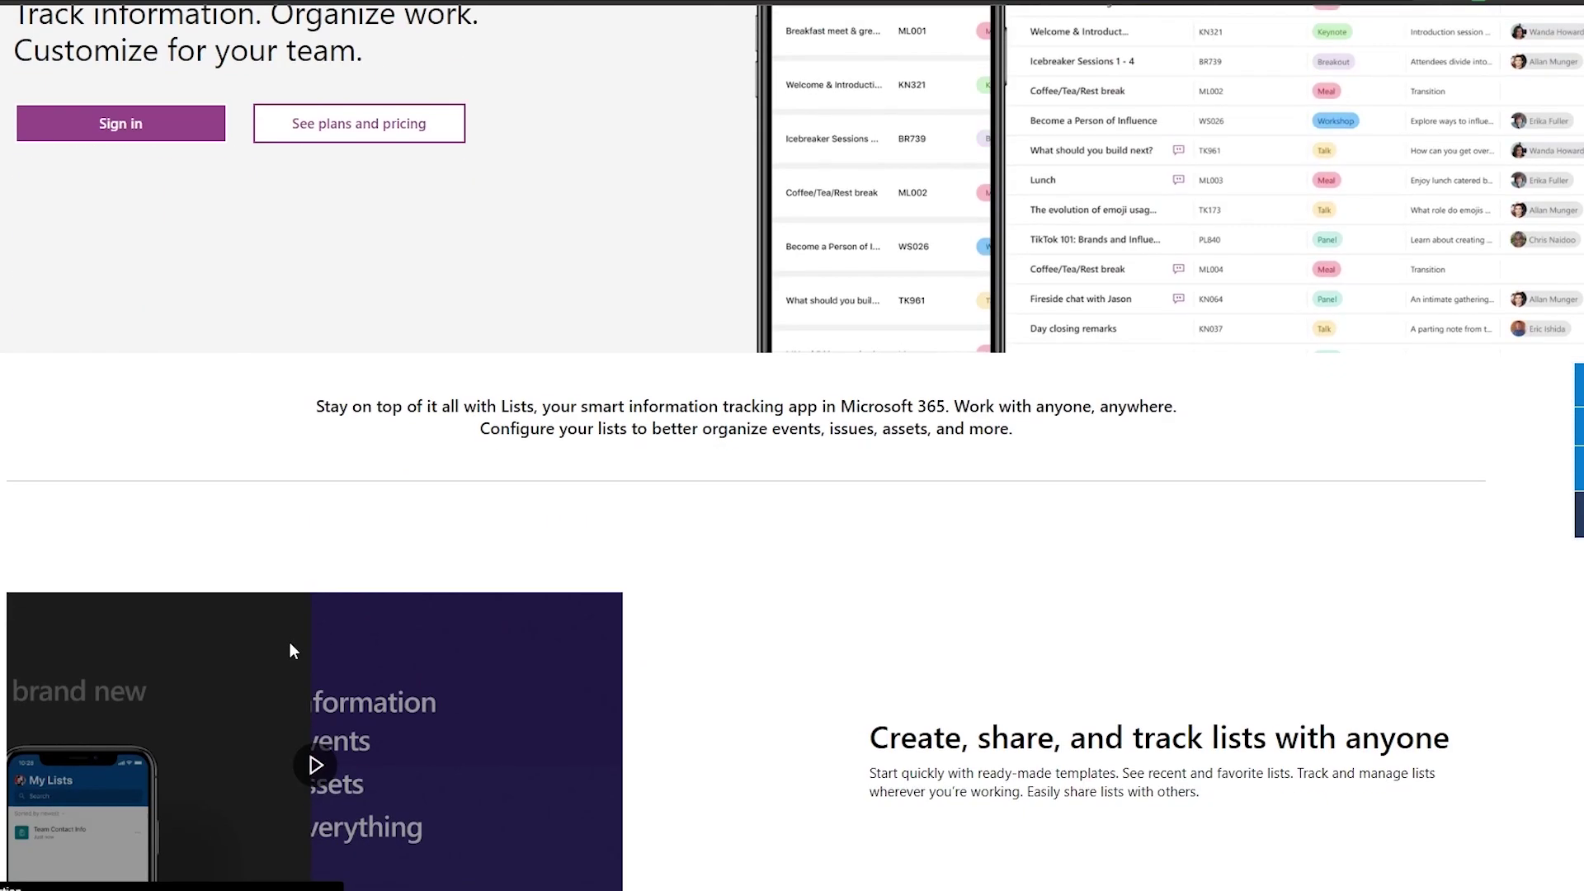
{"action": "scroll", "coordinate": [290, 642], "scroll_direction": "up", "scroll_amount": 5}
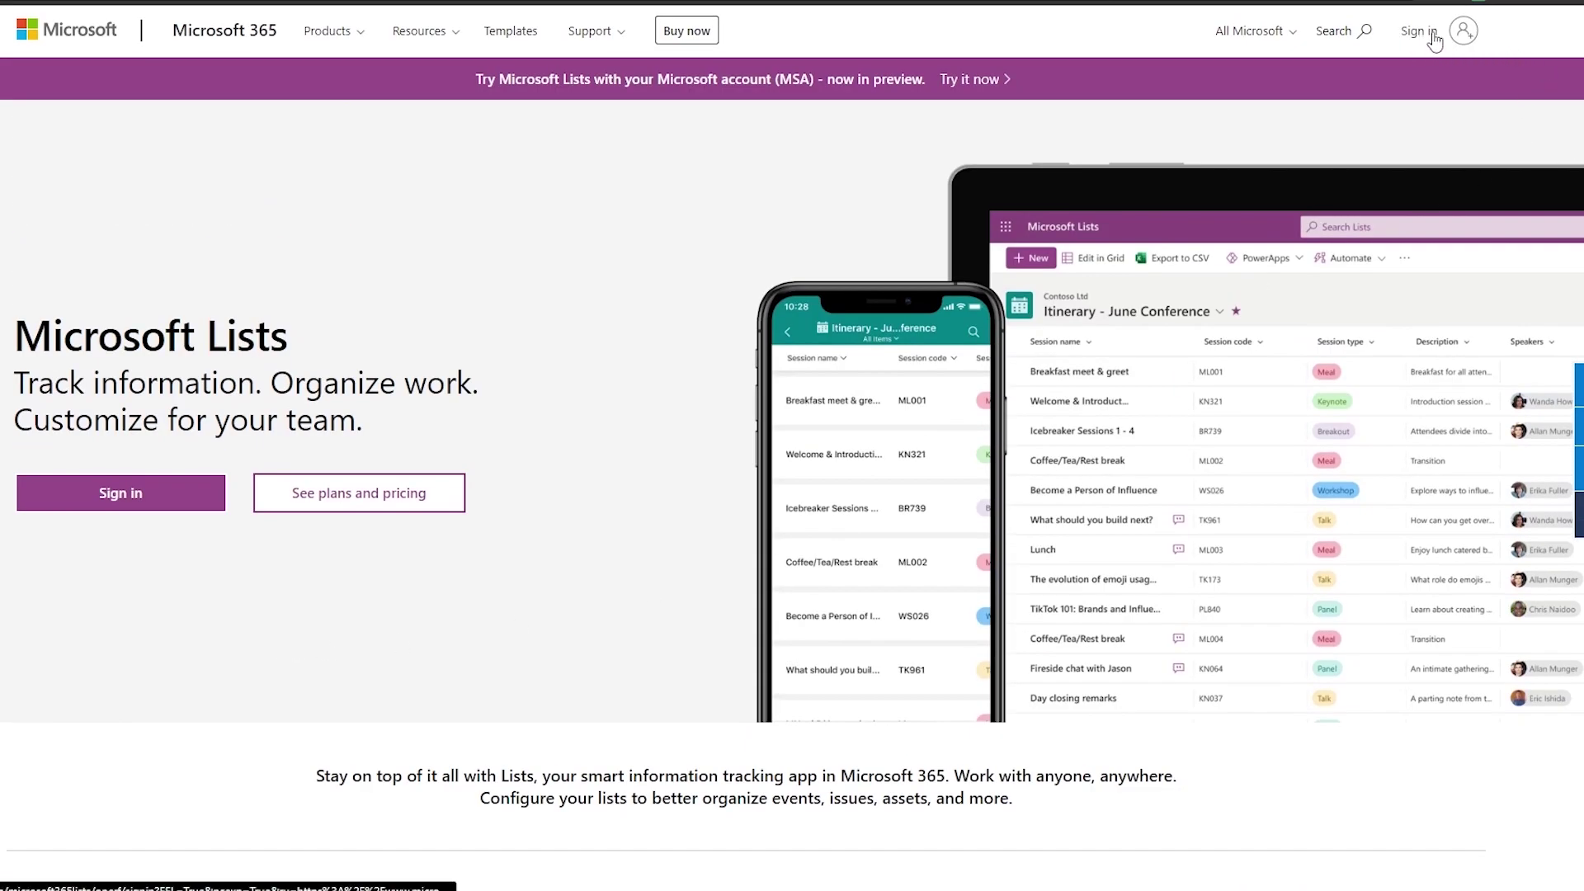
{"action": "left_click", "coordinate": [108, 505]}
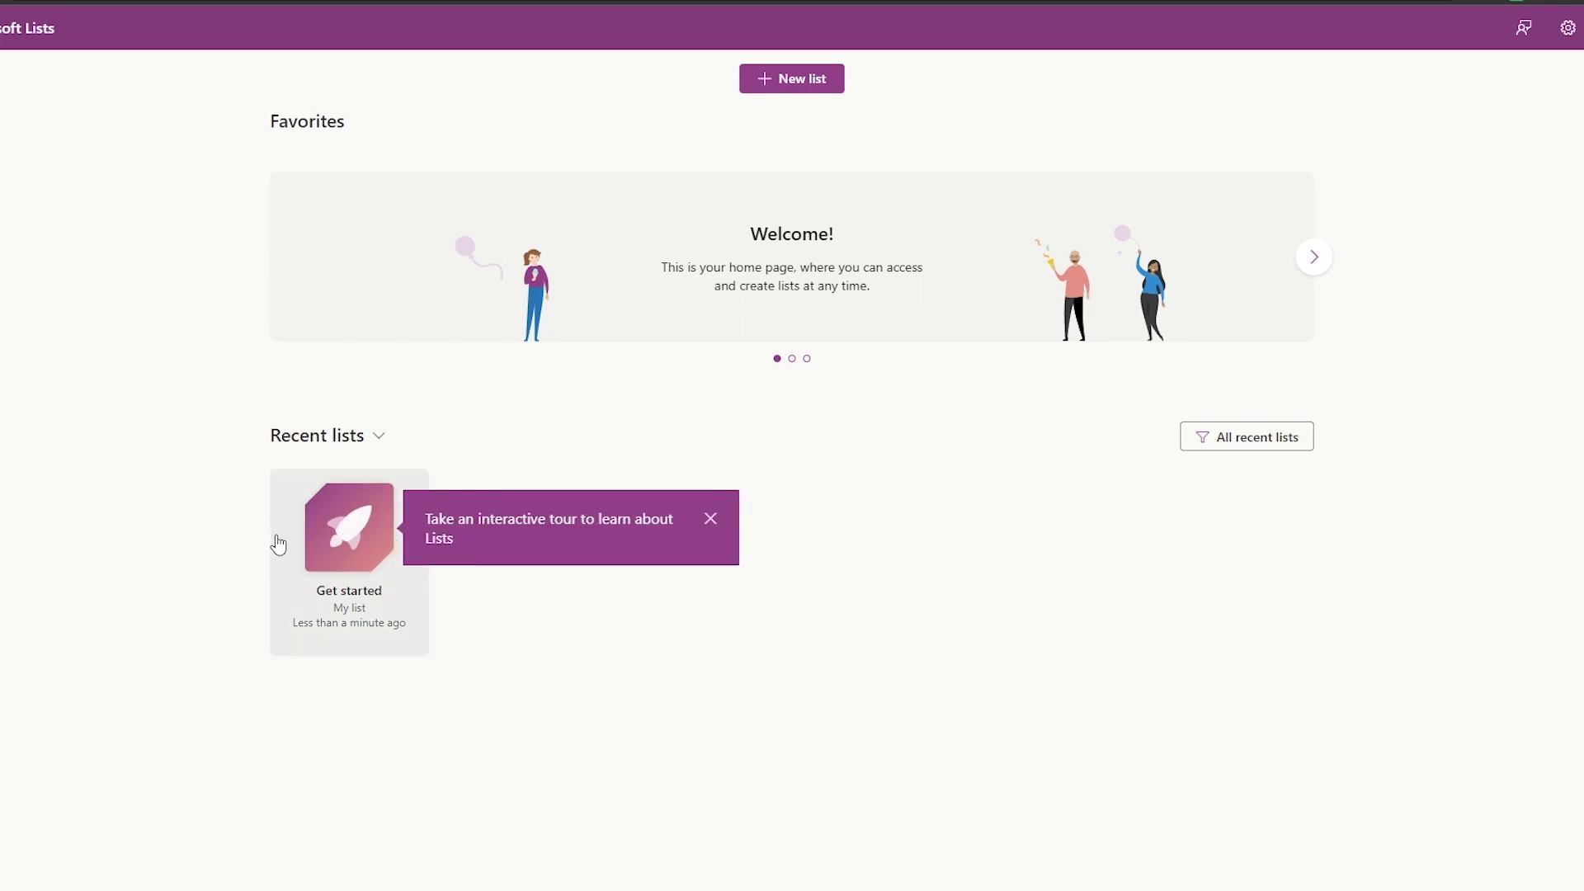
{"action": "left_click", "coordinate": [329, 557]}
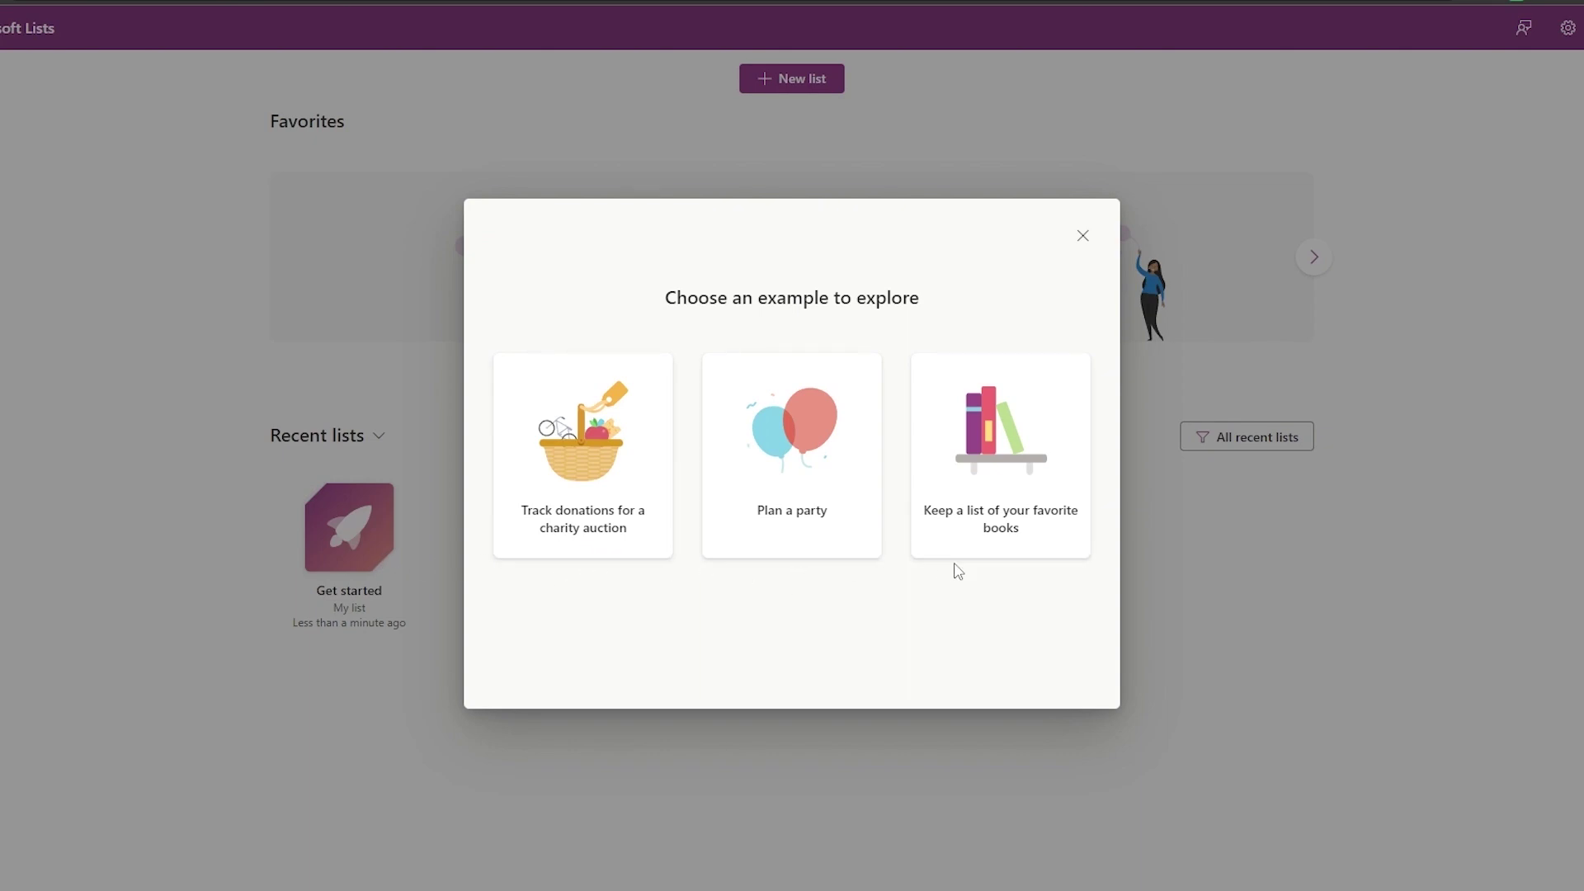
Step: Create 'Book list' from the favourite-books example, keeping the orange colour and clipboard icon
{"action": "left_click", "coordinate": [991, 522]}
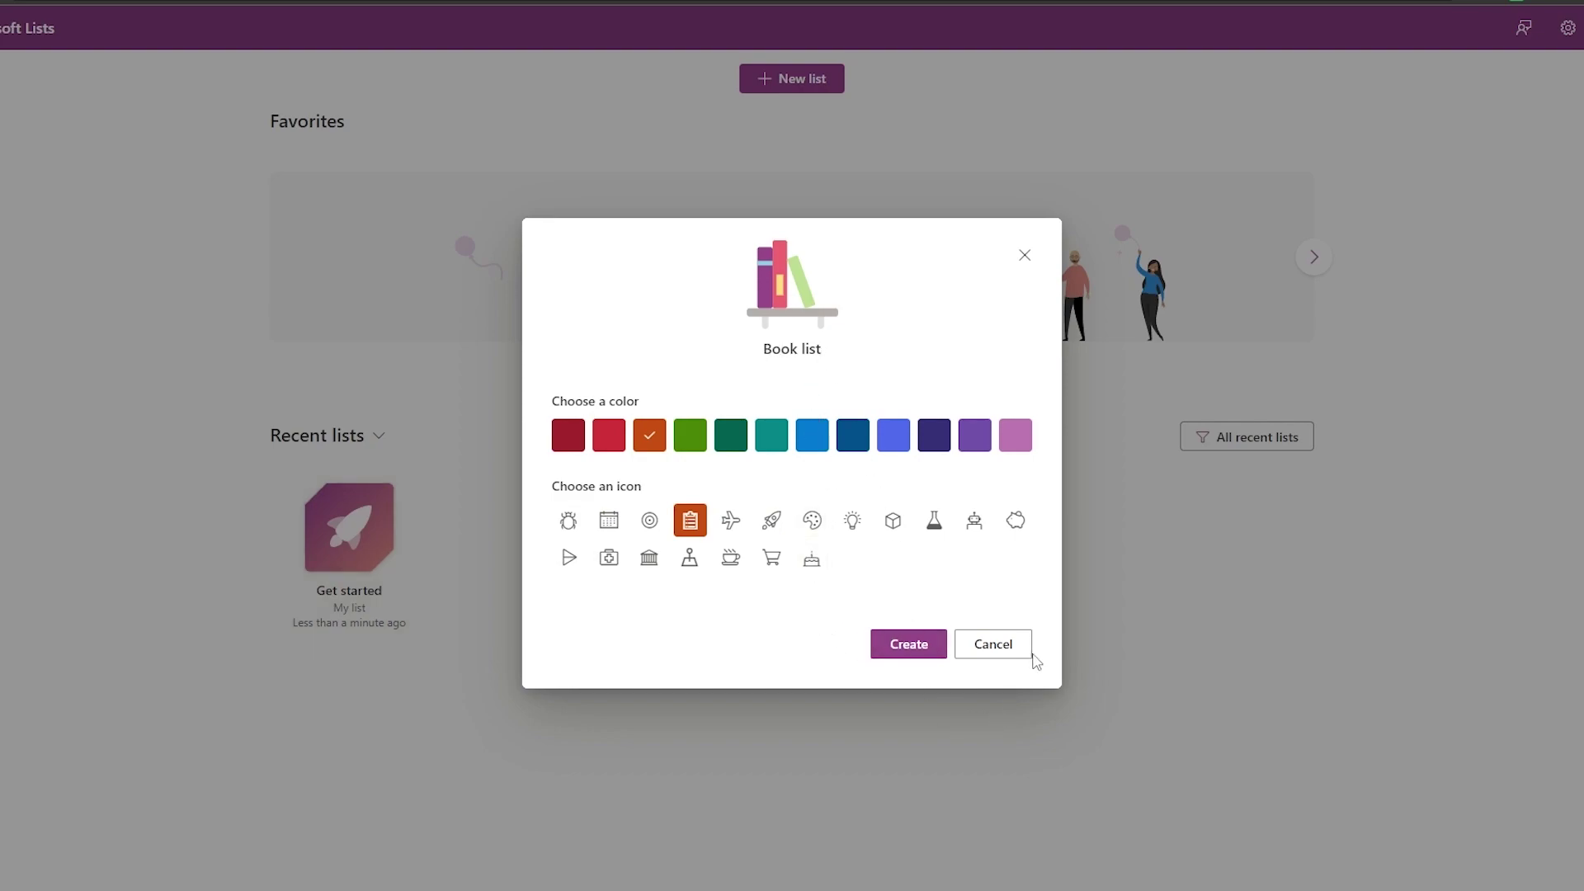
{"action": "left_click", "coordinate": [915, 652]}
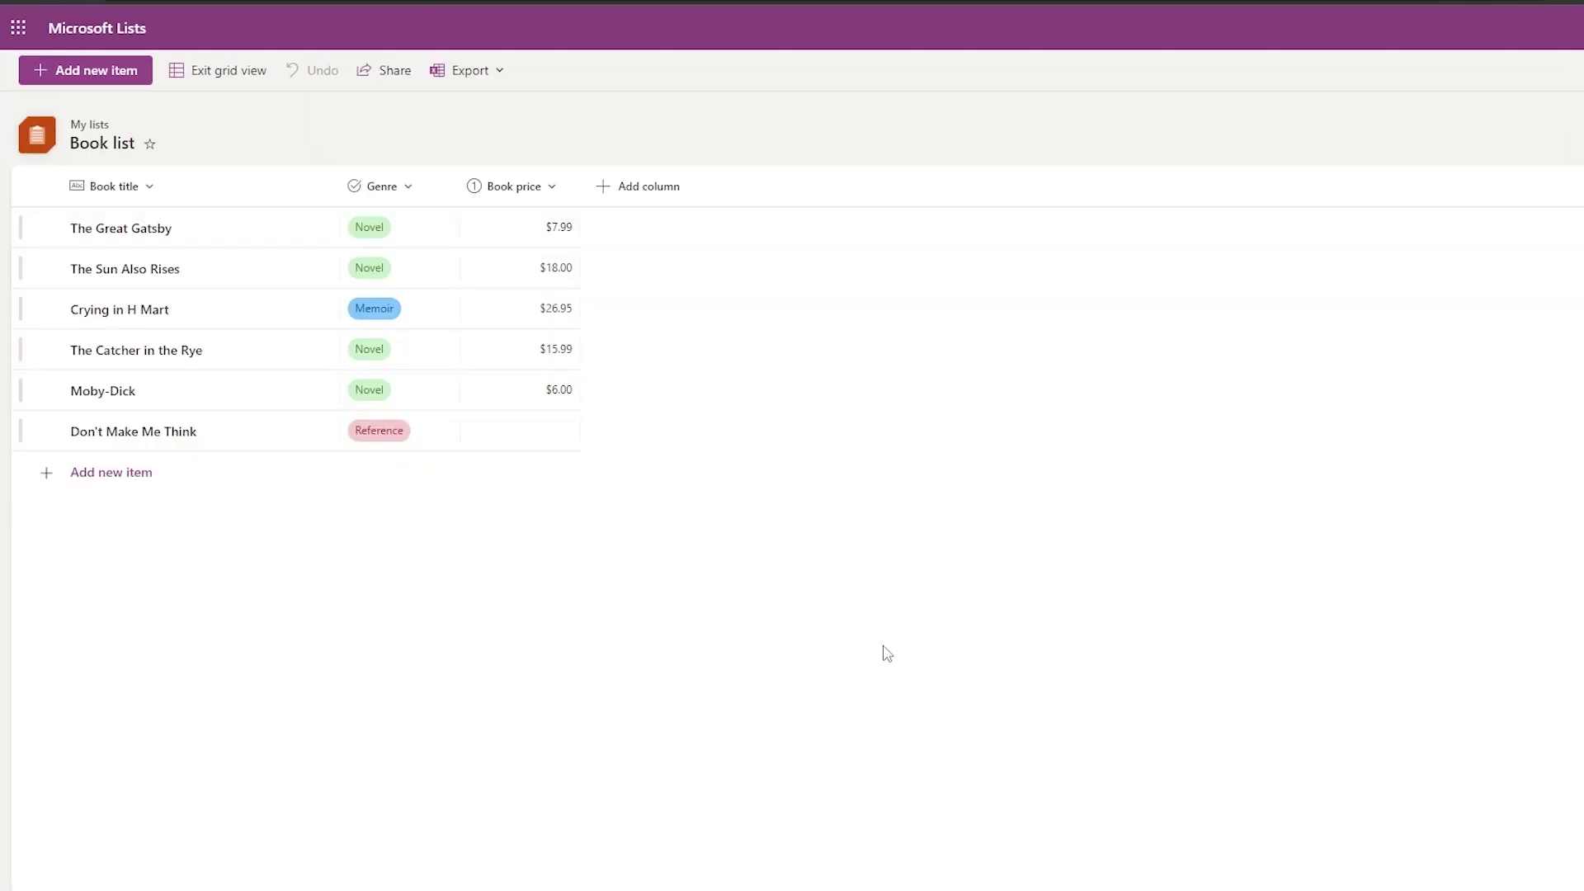
Step: Enter a $6.00 price for Don't Make Me Think, then start a new blank row
{"action": "left_click", "coordinate": [254, 230]}
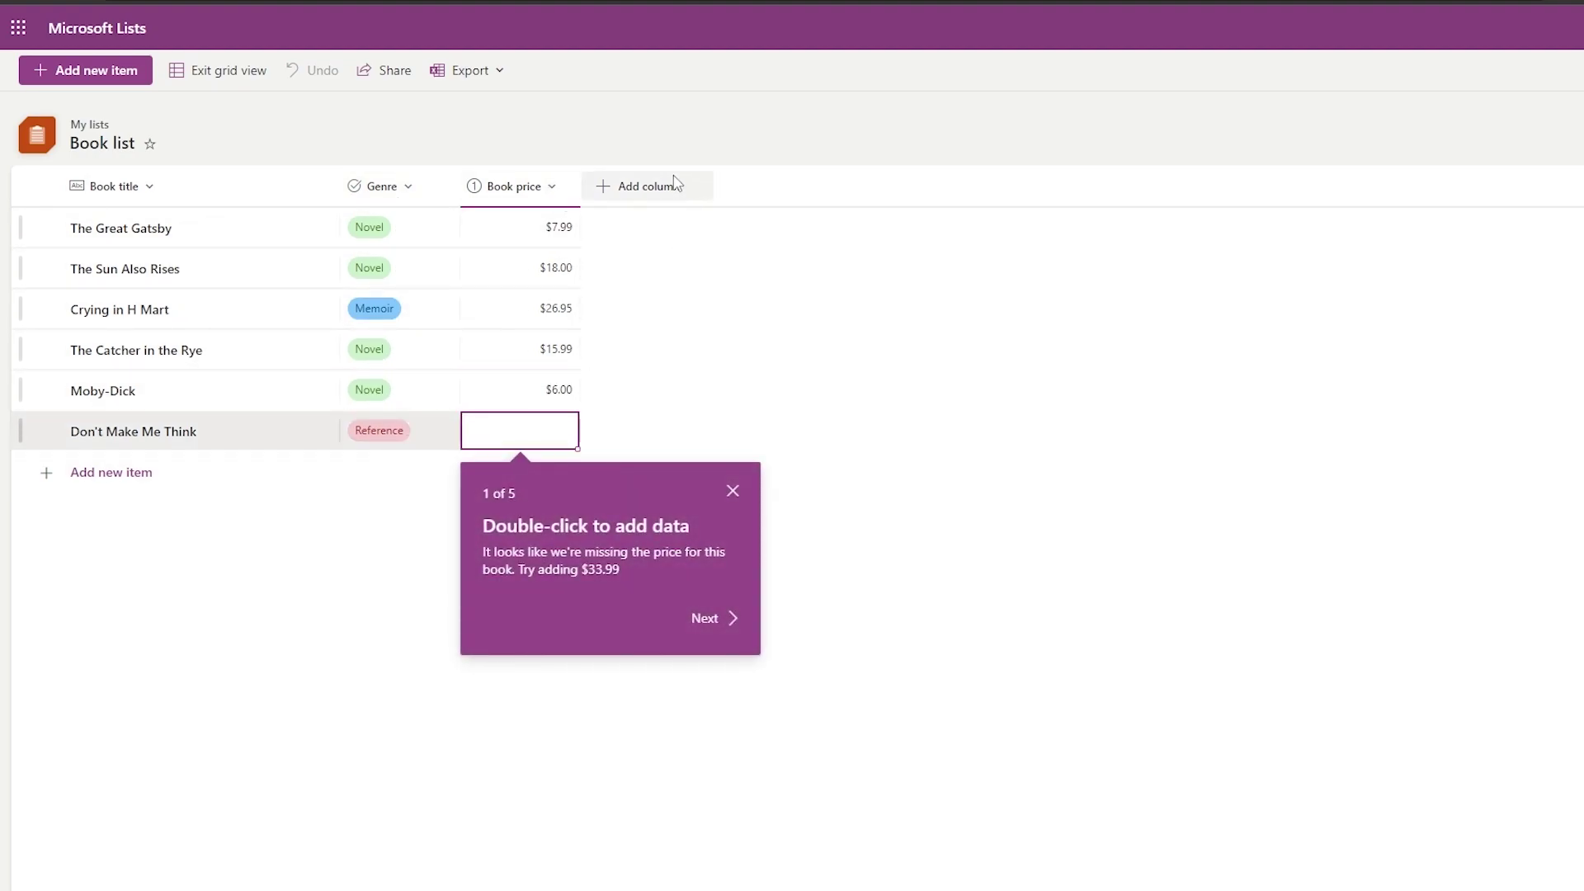
{"action": "left_click", "coordinate": [733, 492]}
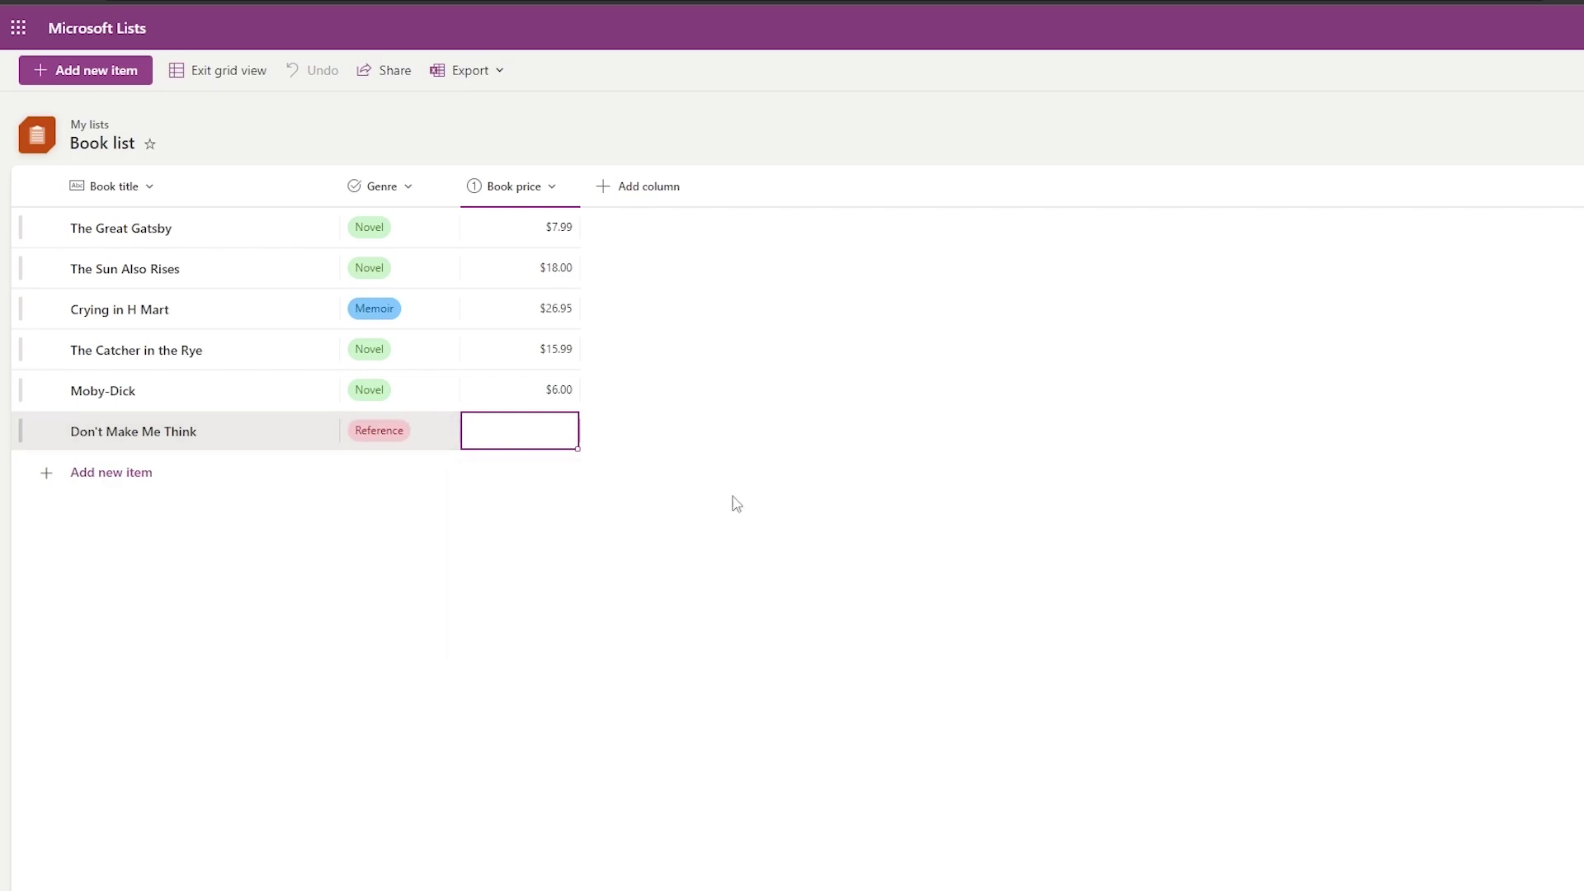
{"action": "double_click", "coordinate": [538, 436]}
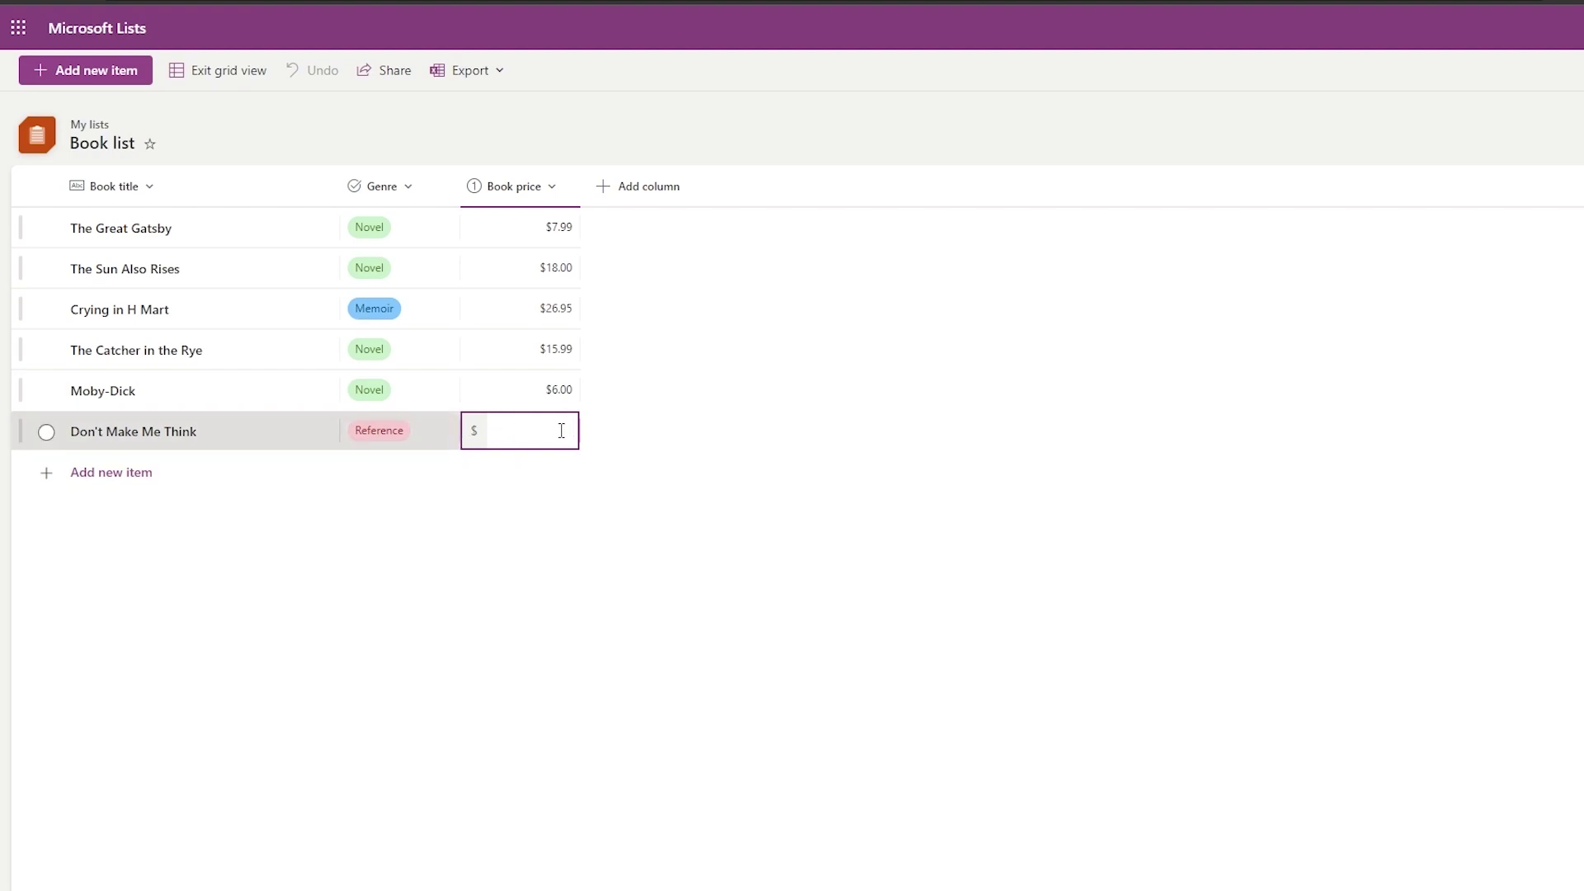
{"action": "left_click", "coordinate": [768, 466]}
{"action": "left_click", "coordinate": [207, 485]}
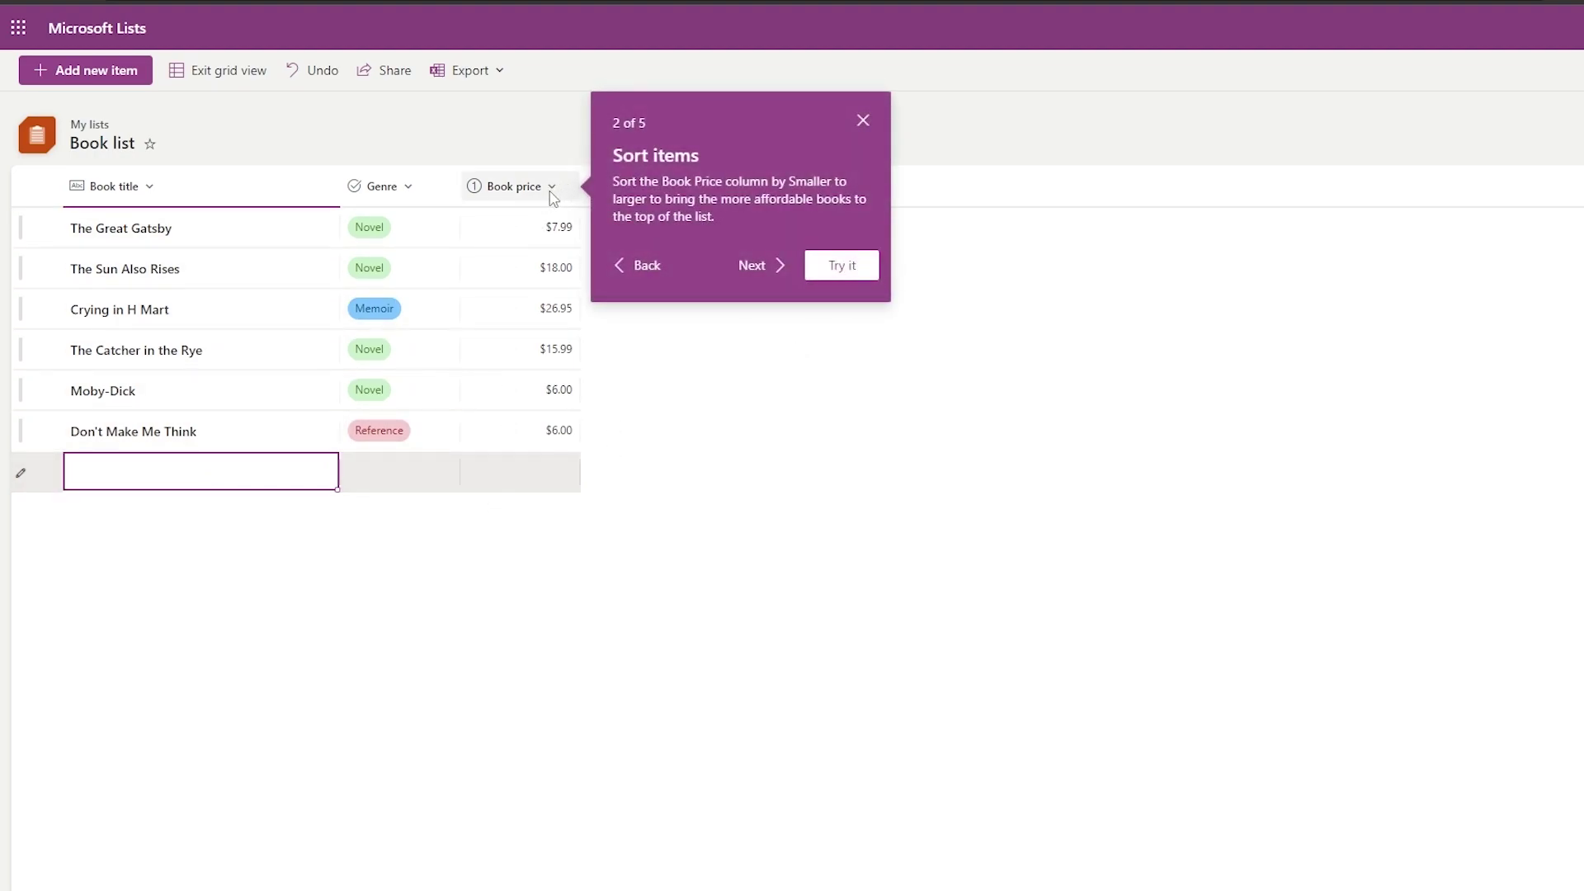
Step: Enter '12 rules for Life' as the title of the new book row
{"action": "left_click", "coordinate": [853, 123]}
{"action": "left_click", "coordinate": [156, 473]}
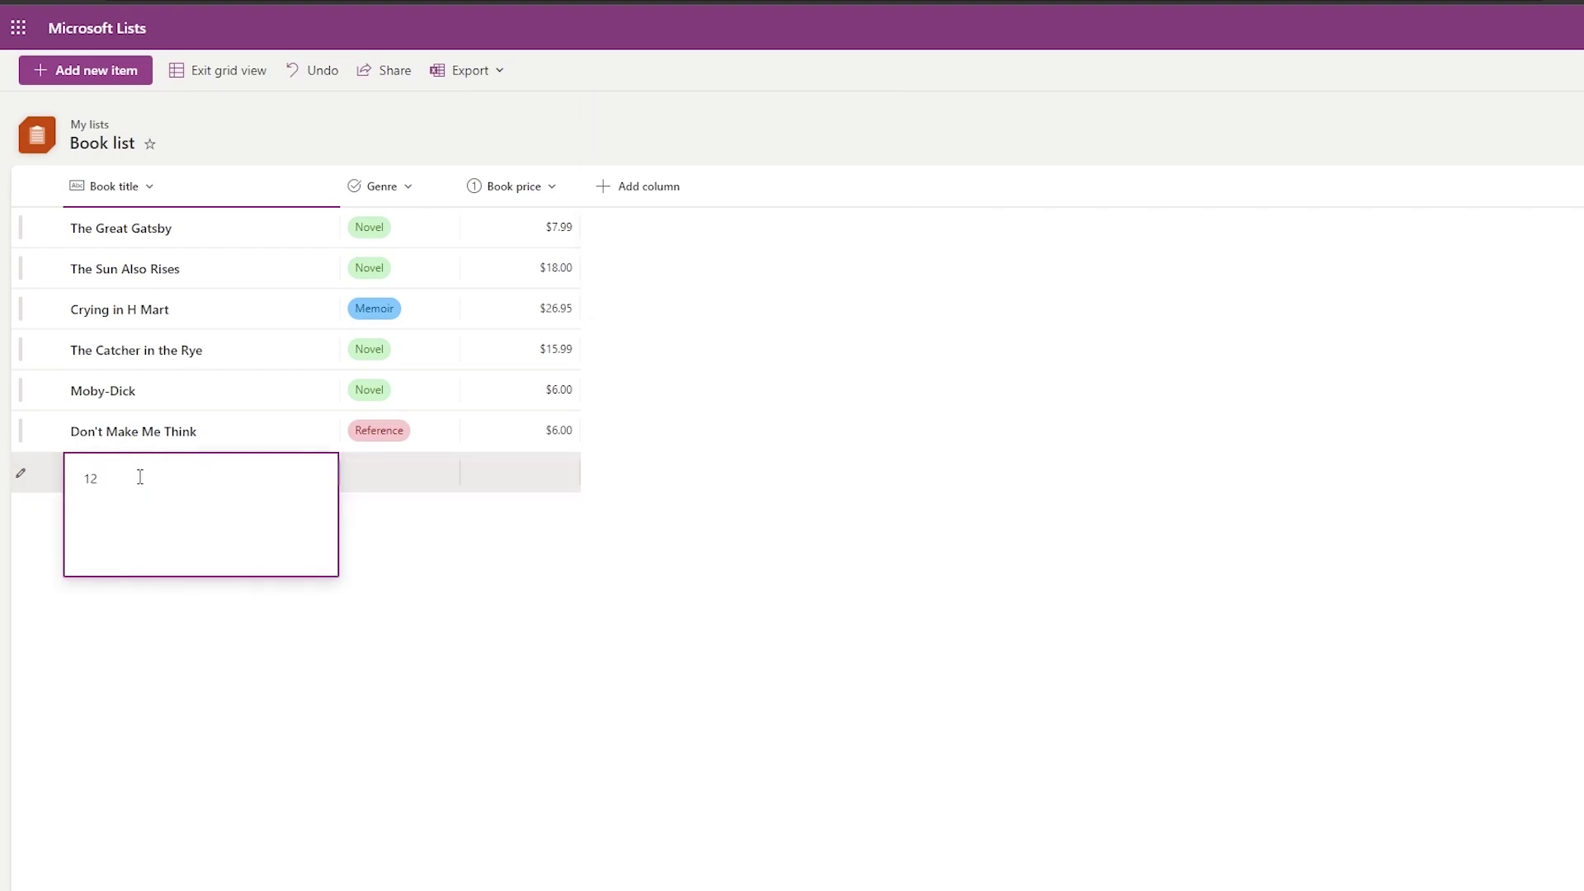
{"action": "type", "text": "12 rules for Life"}
{"action": "key", "text": "Tab"}
Step: Give the book a $15.51 price and a new genre 'Slef-HELp book'
{"action": "left_click", "coordinate": [520, 487]}
{"action": "left_click", "coordinate": [521, 485]}
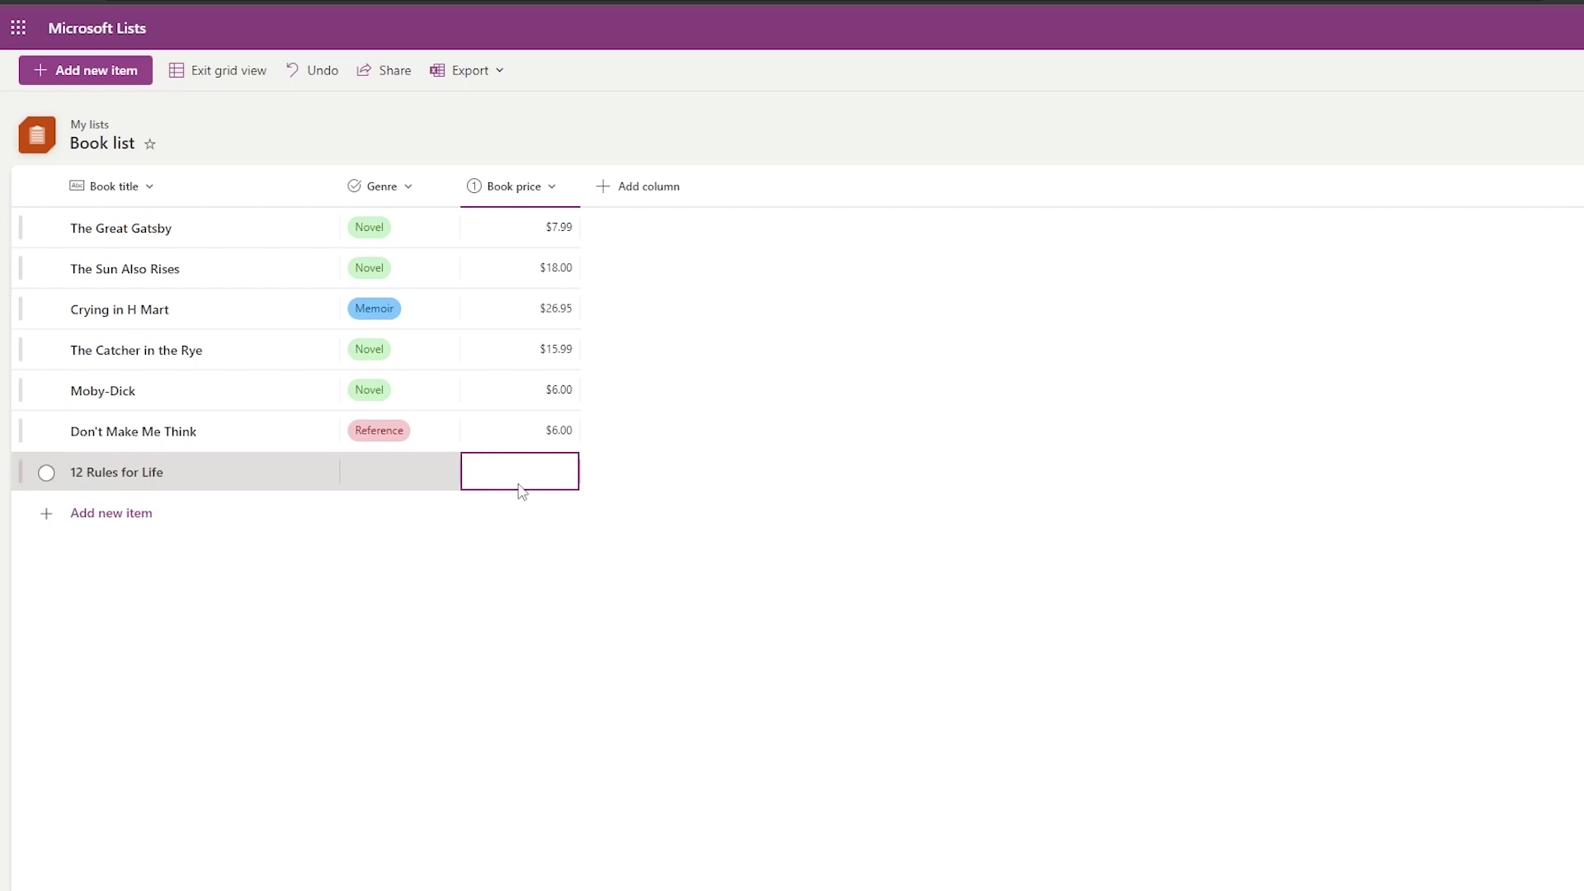
{"action": "left_click", "coordinate": [371, 469]}
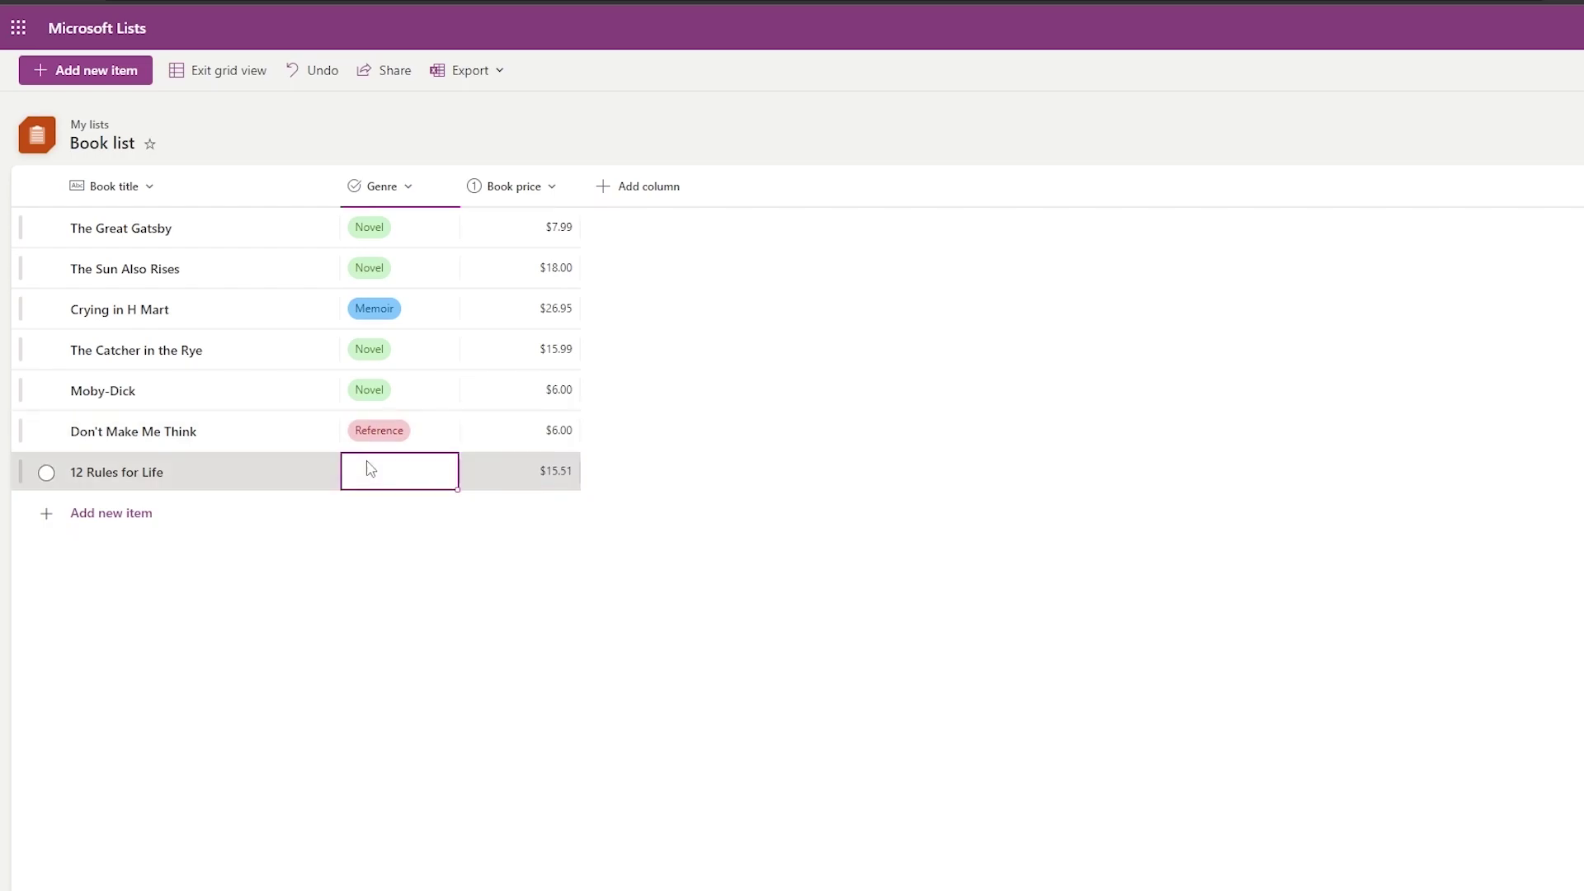
{"action": "left_click", "coordinate": [372, 483]}
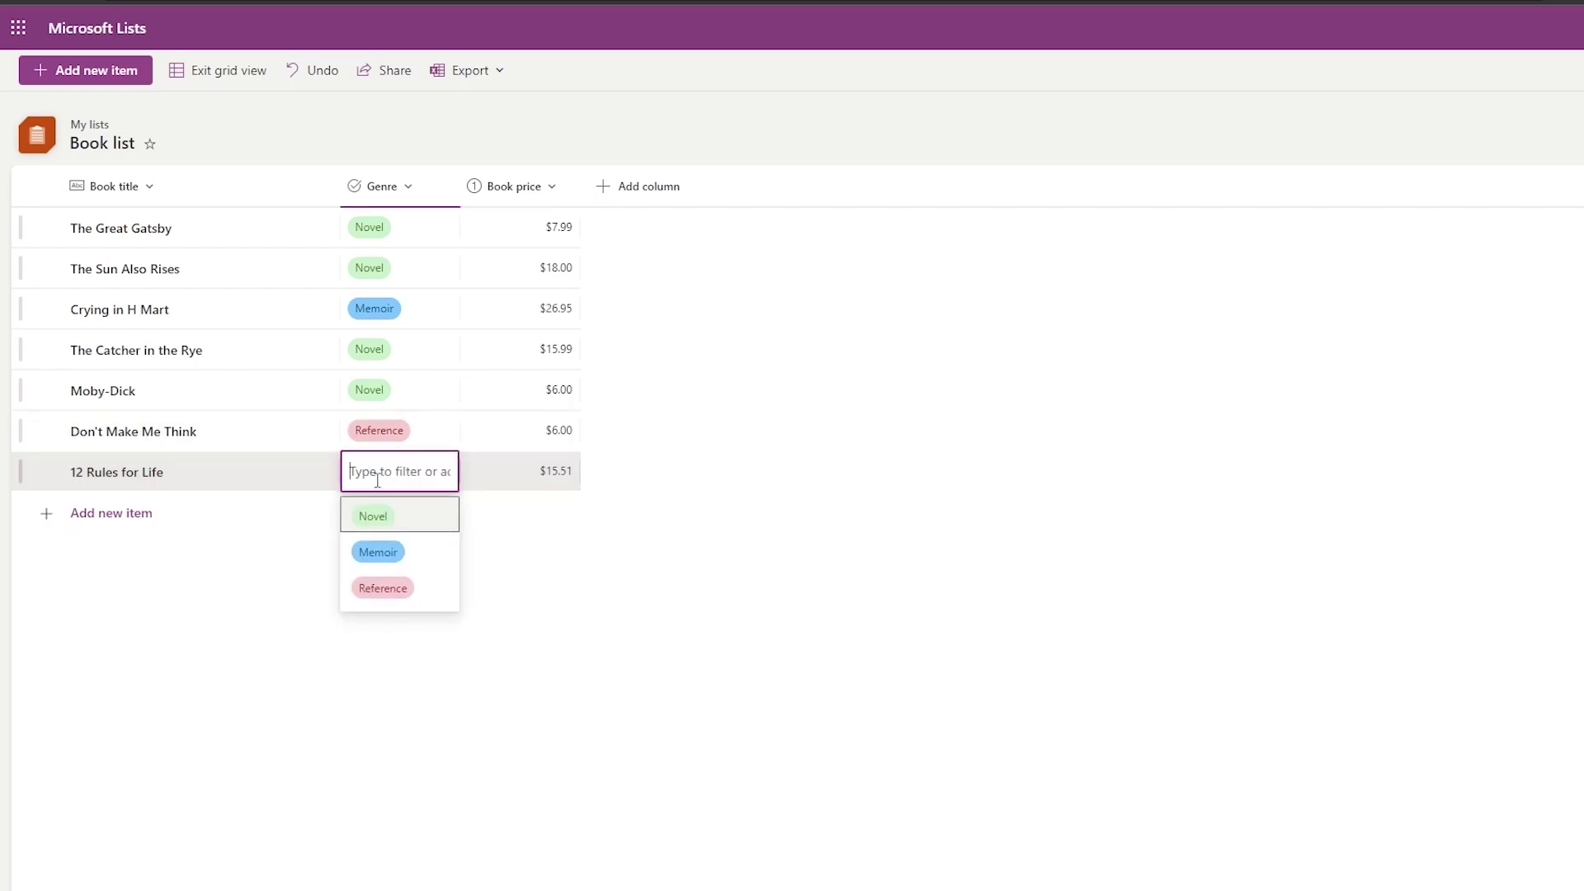
{"action": "type", "text": "Slef-HEL"}
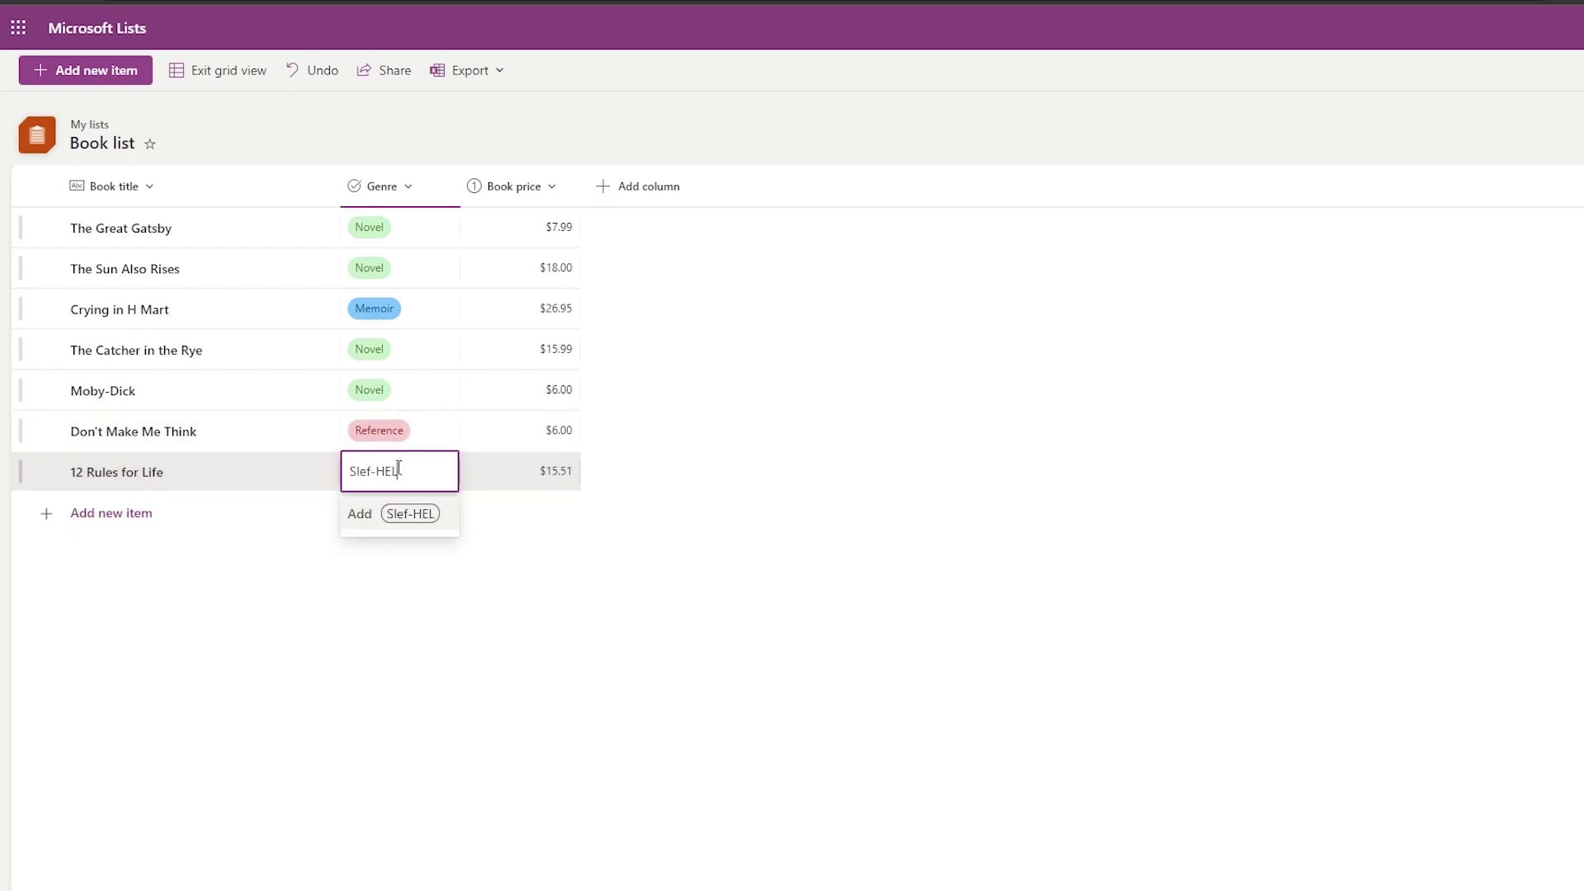
{"action": "type", "text": "p book"}
{"action": "key", "text": "Return"}
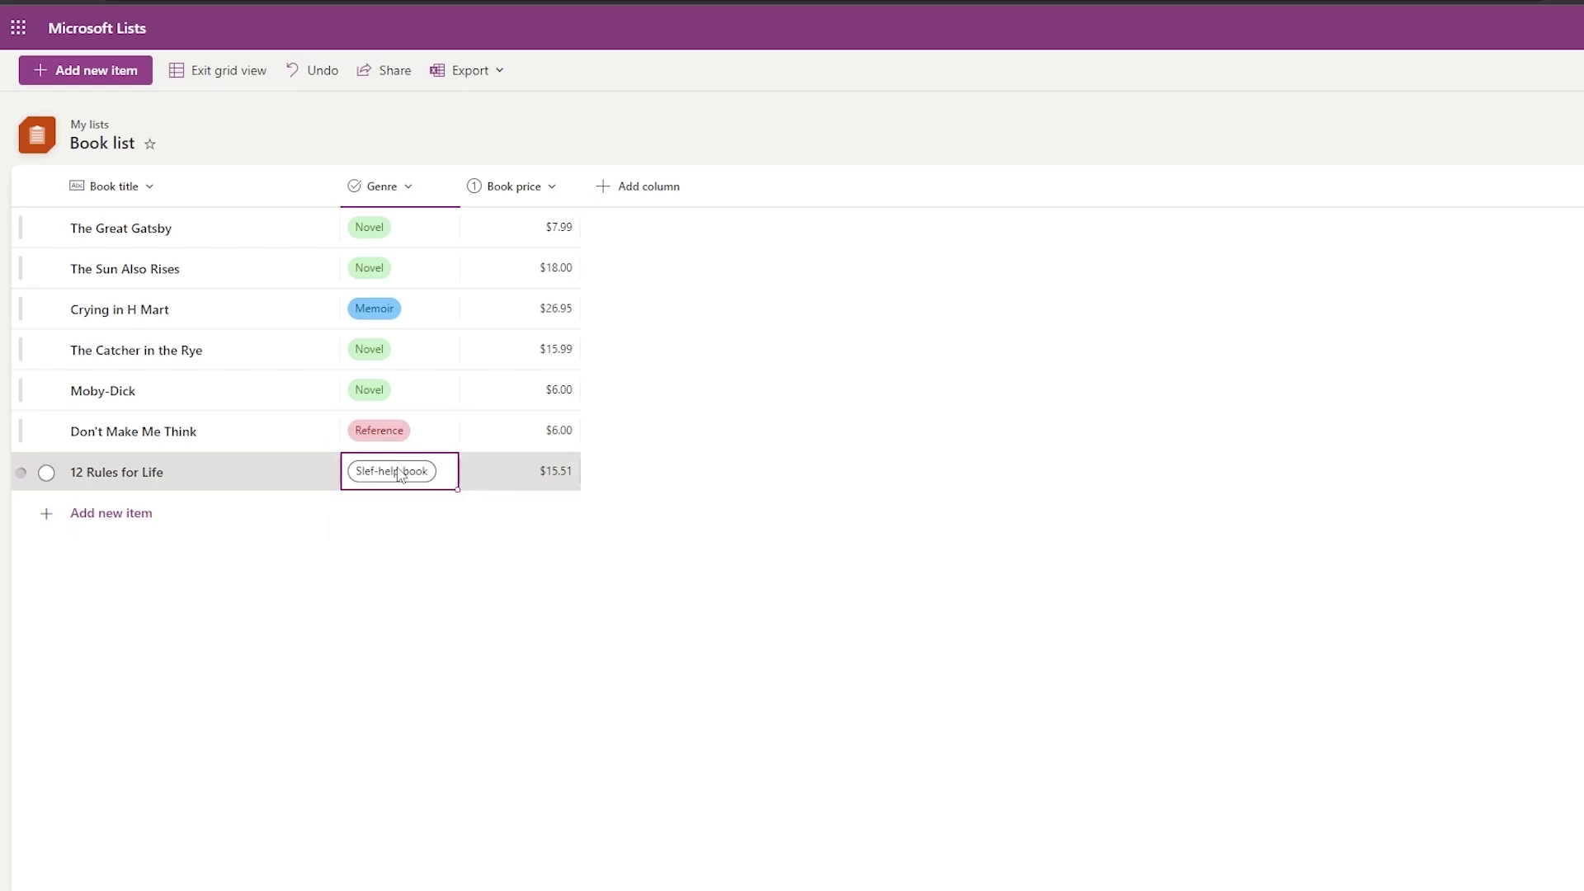
Step: Add a fourth Genre column choice named 'Slef-help'
{"action": "left_click", "coordinate": [408, 189]}
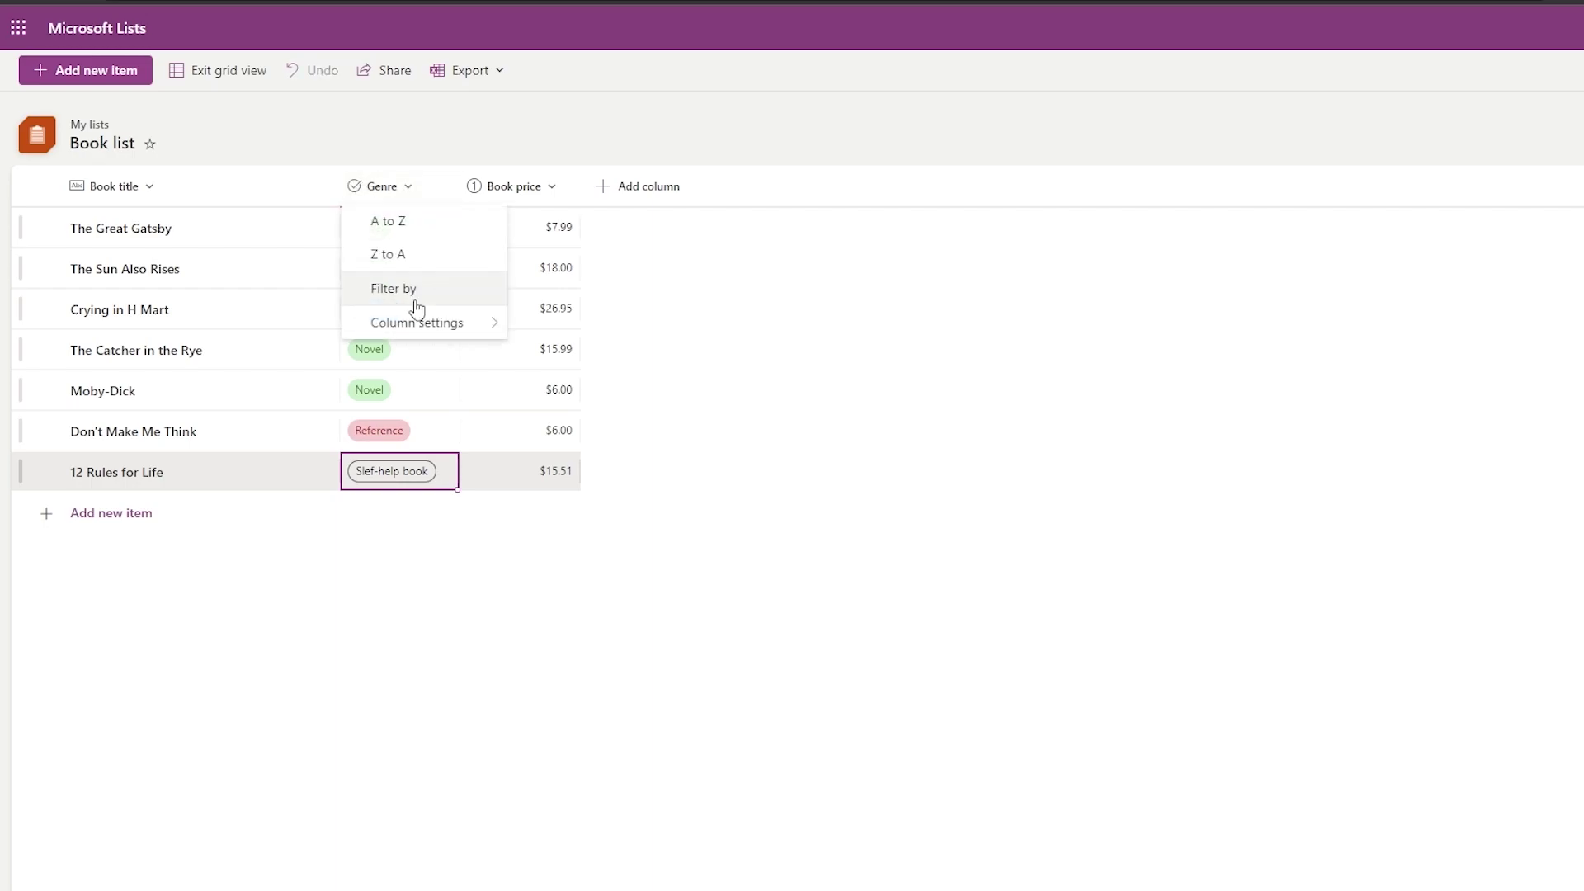
{"action": "mouse_move", "coordinate": [421, 330]}
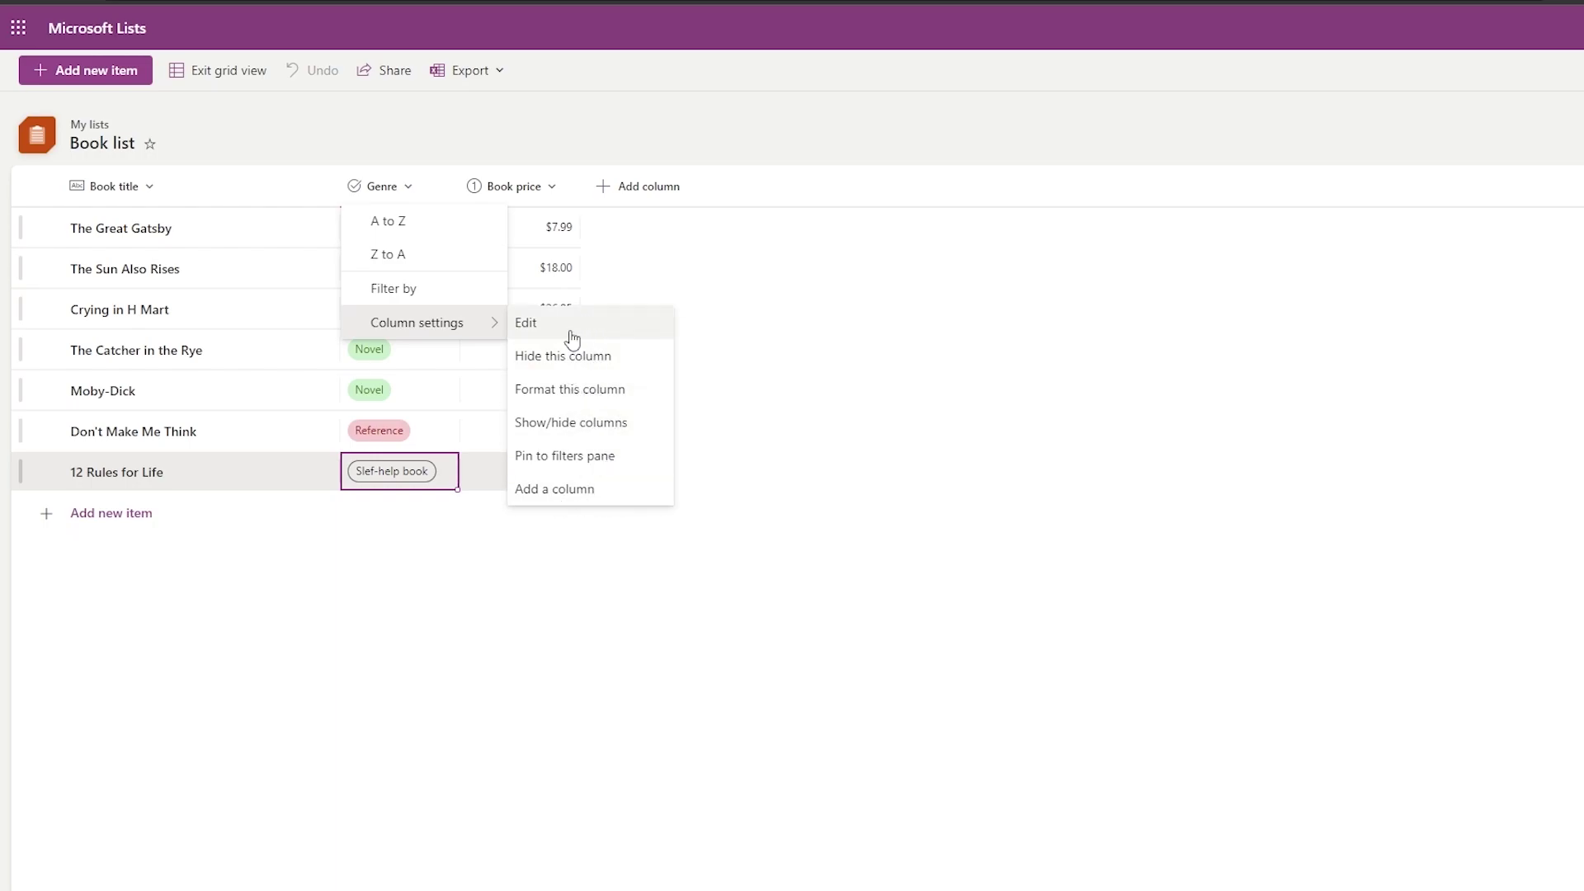
{"action": "key", "text": "Escape"}
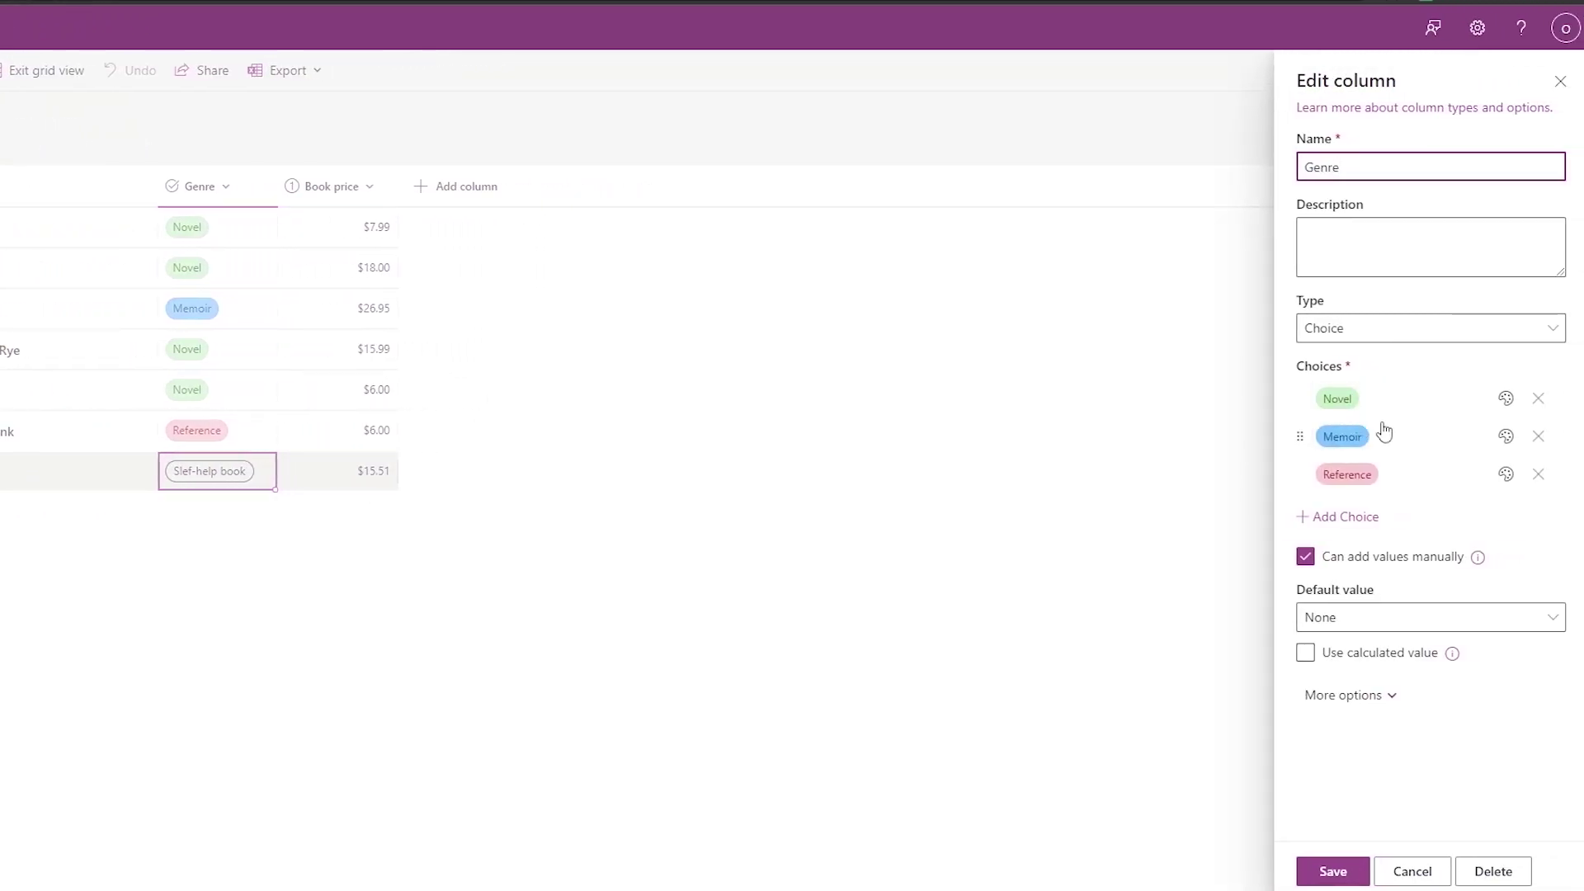
{"action": "left_click", "coordinate": [1328, 518]}
{"action": "left_click", "coordinate": [1353, 515]}
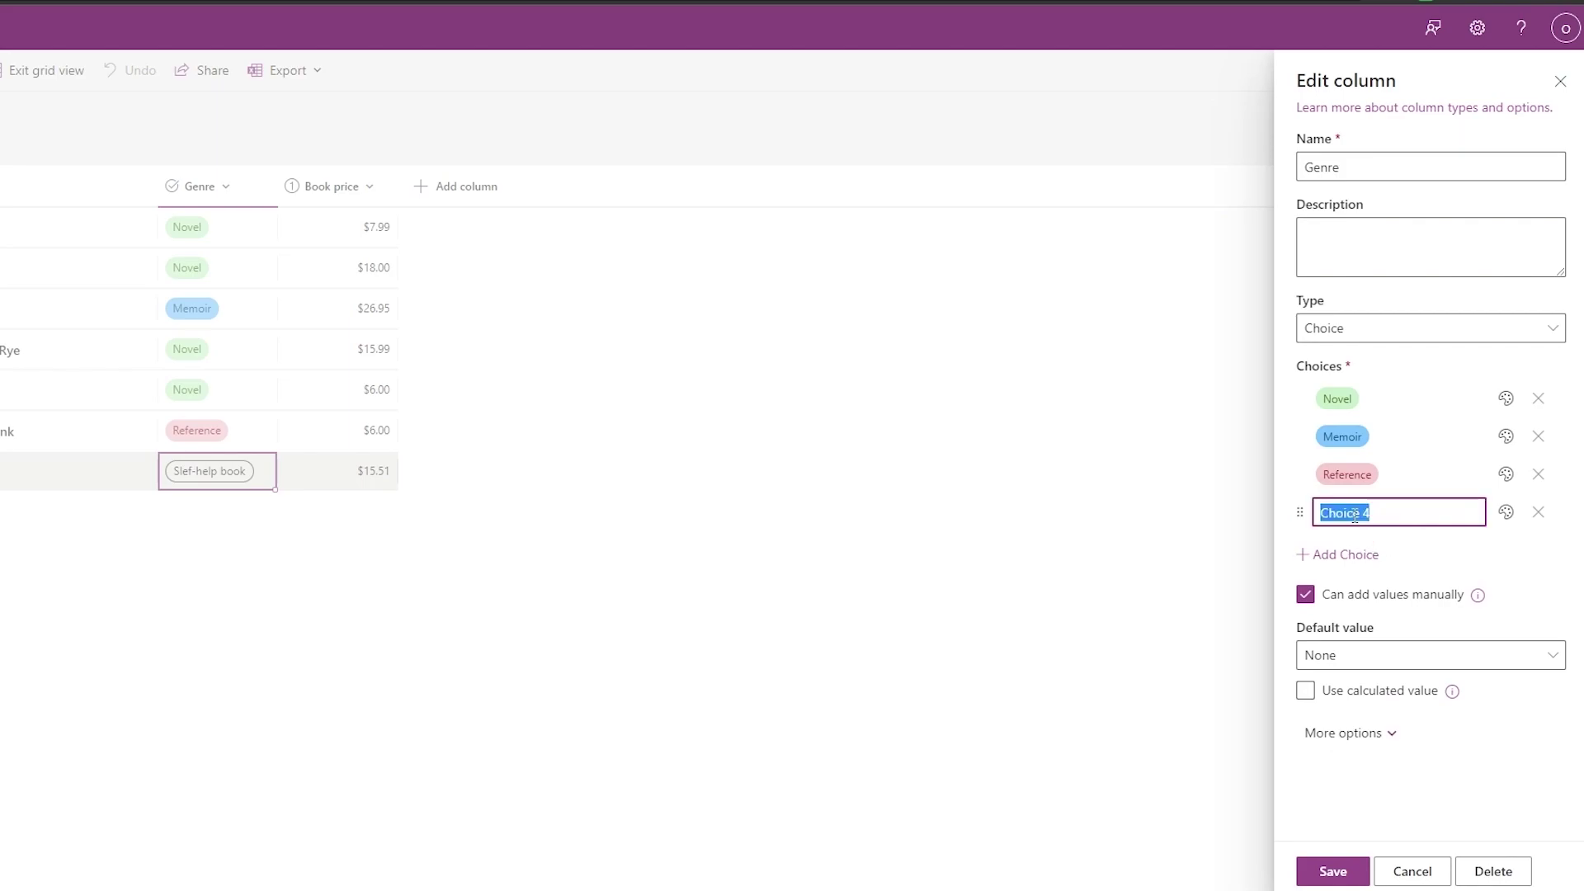
{"action": "type", "text": "Selef-help"}
Step: Give the Slef-help choice a light blue fill and save the Genre column
{"action": "left_click", "coordinate": [1508, 515]}
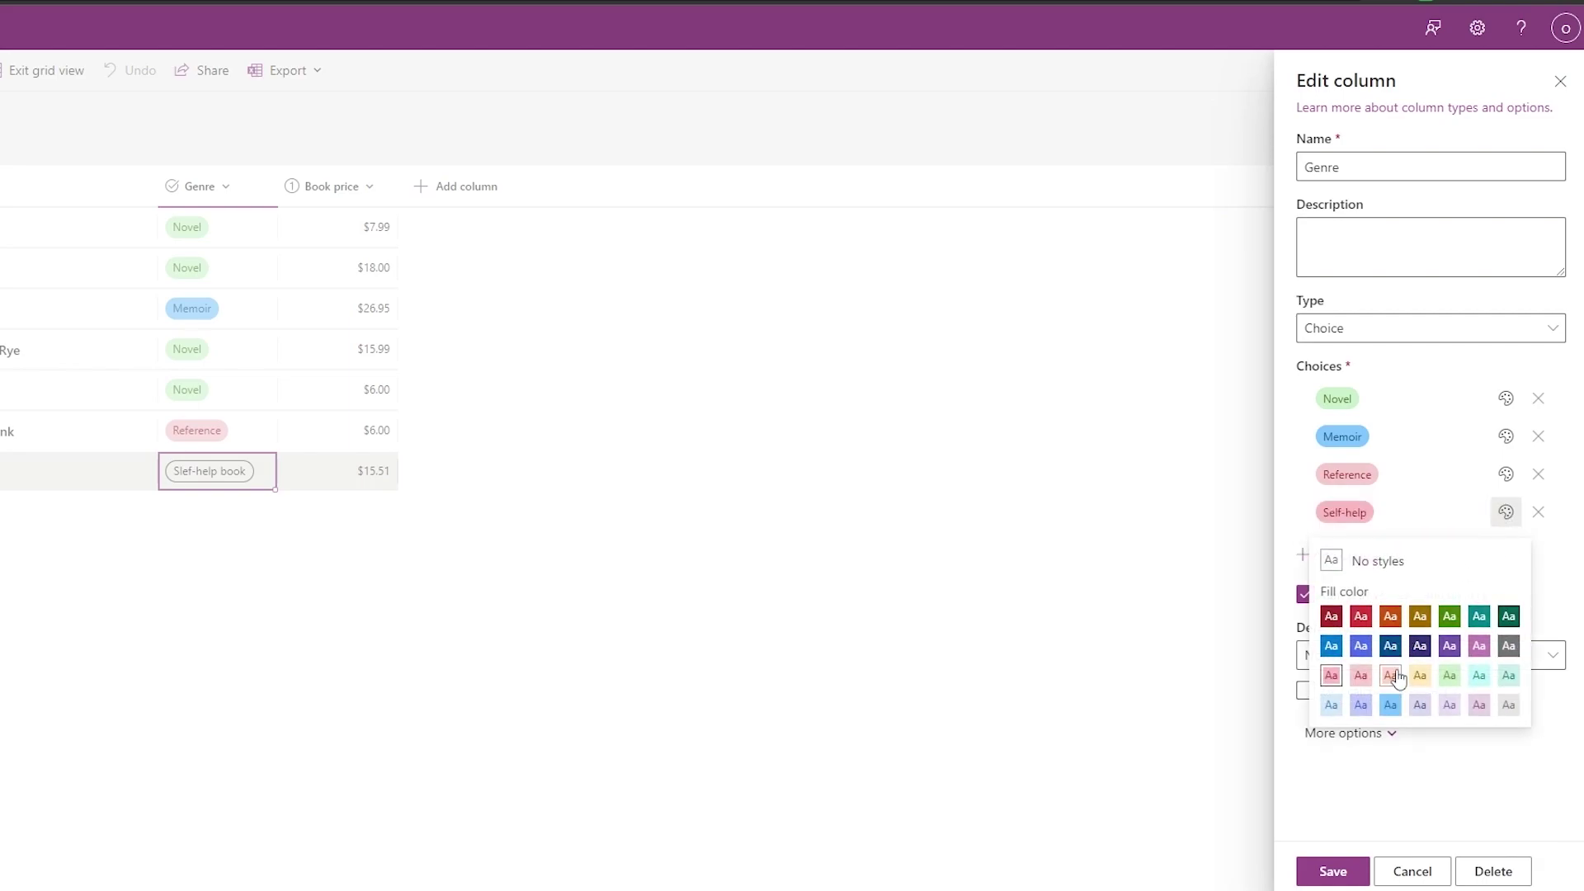
{"action": "left_click", "coordinate": [1390, 706]}
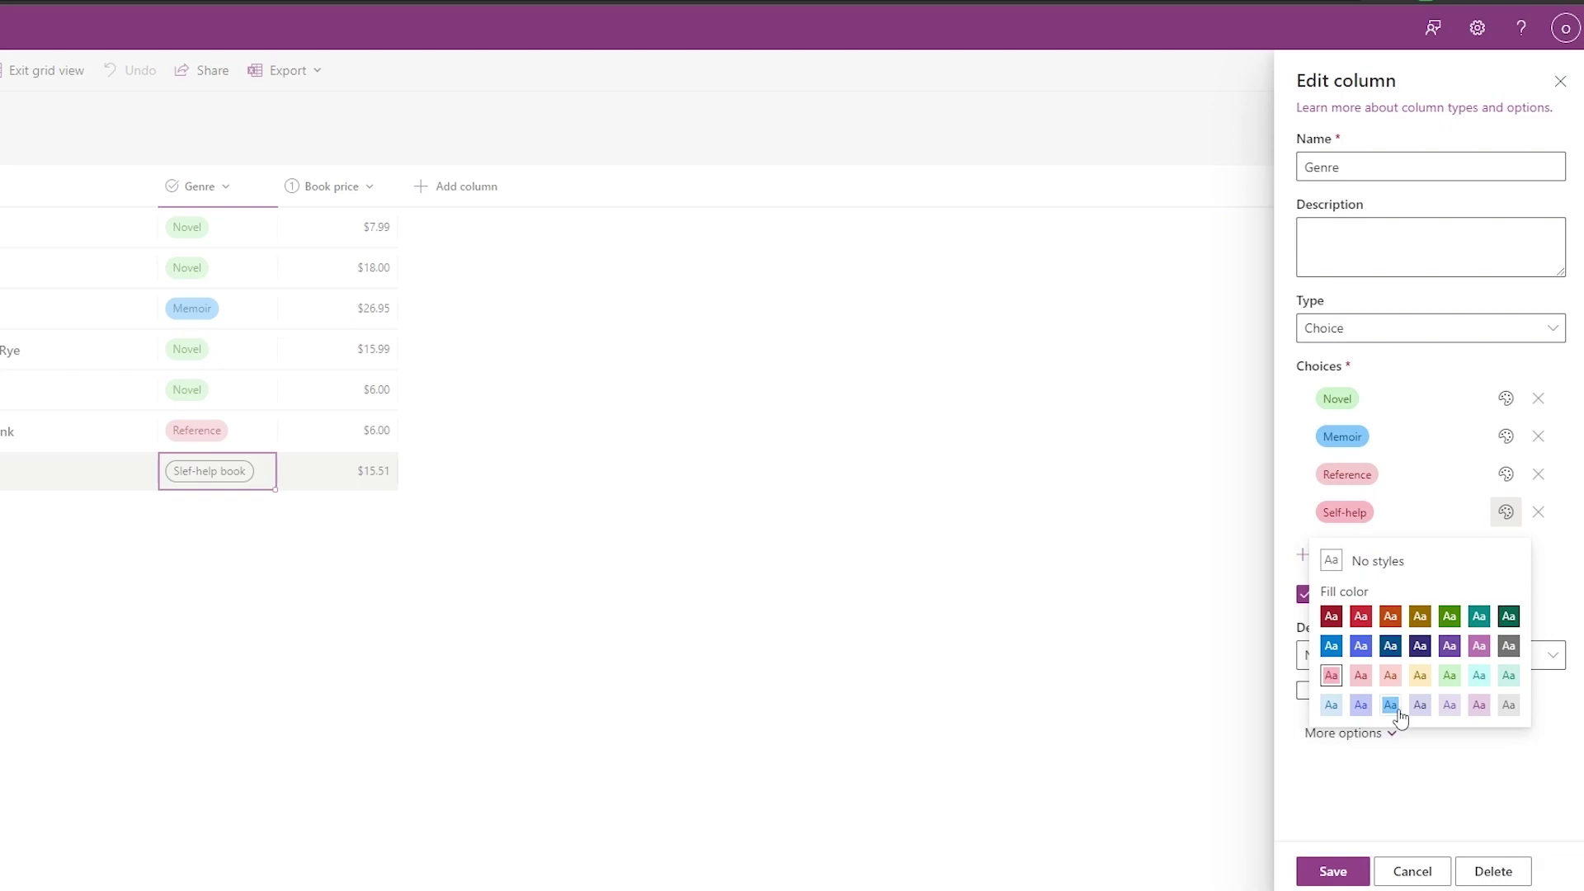
{"action": "left_click", "coordinate": [1506, 513]}
{"action": "left_click", "coordinate": [1510, 704]}
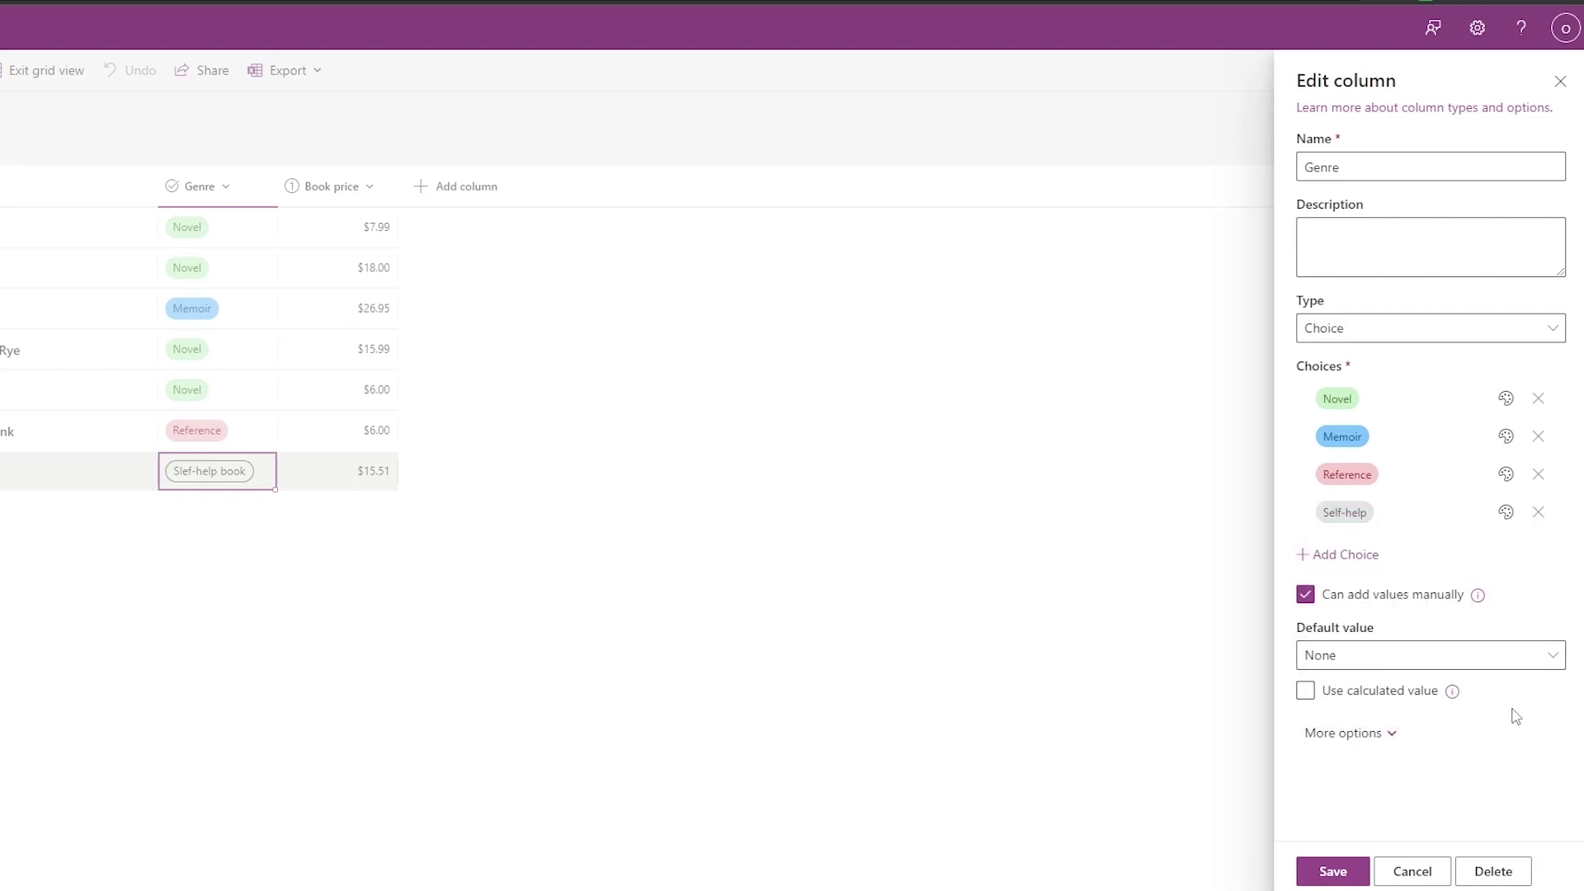
{"action": "left_click", "coordinate": [1506, 512]}
{"action": "left_click", "coordinate": [1369, 670]}
{"action": "left_click", "coordinate": [1325, 874]}
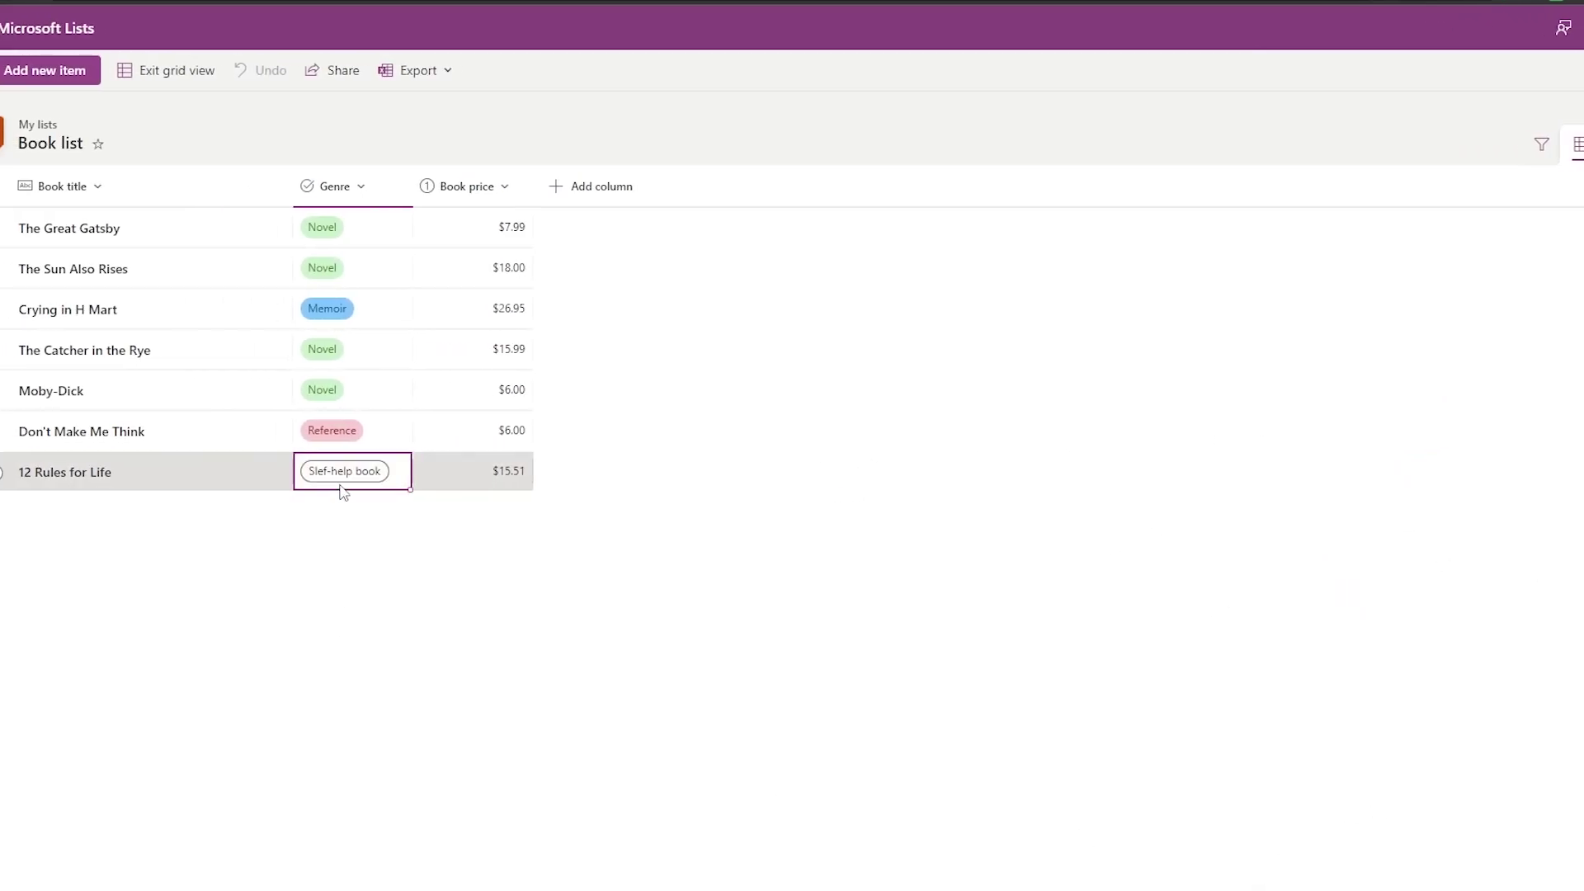
Step: Change 12 Rules for Life's genre from 'Slef-help book' to Self-help
{"action": "left_click", "coordinate": [200, 475]}
{"action": "left_click", "coordinate": [399, 624]}
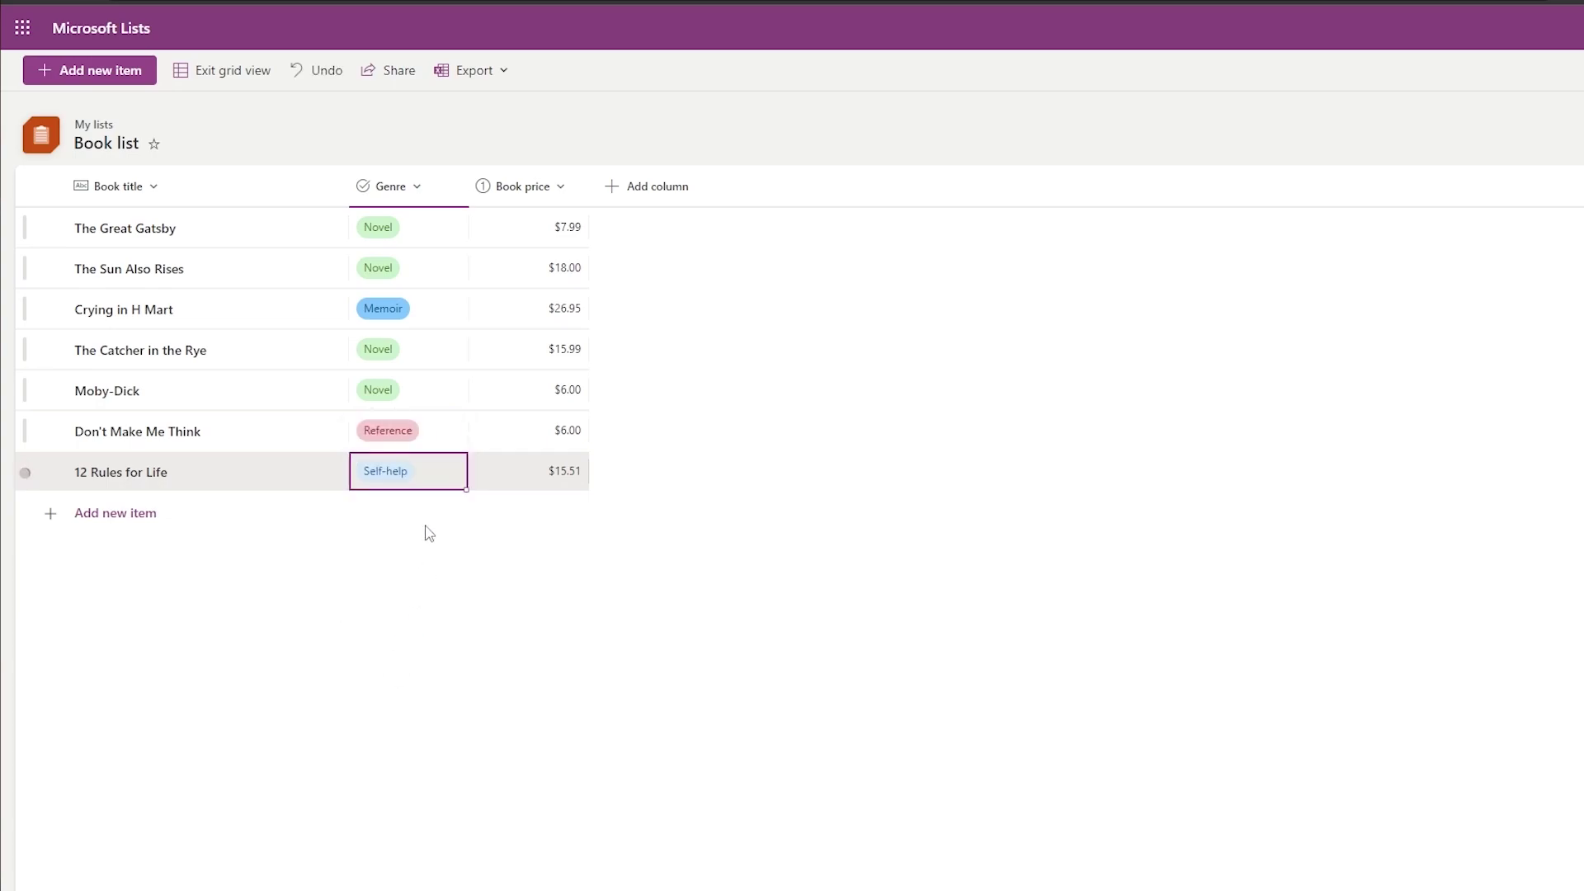
{"action": "left_click", "coordinate": [435, 459]}
{"action": "left_click", "coordinate": [665, 714]}
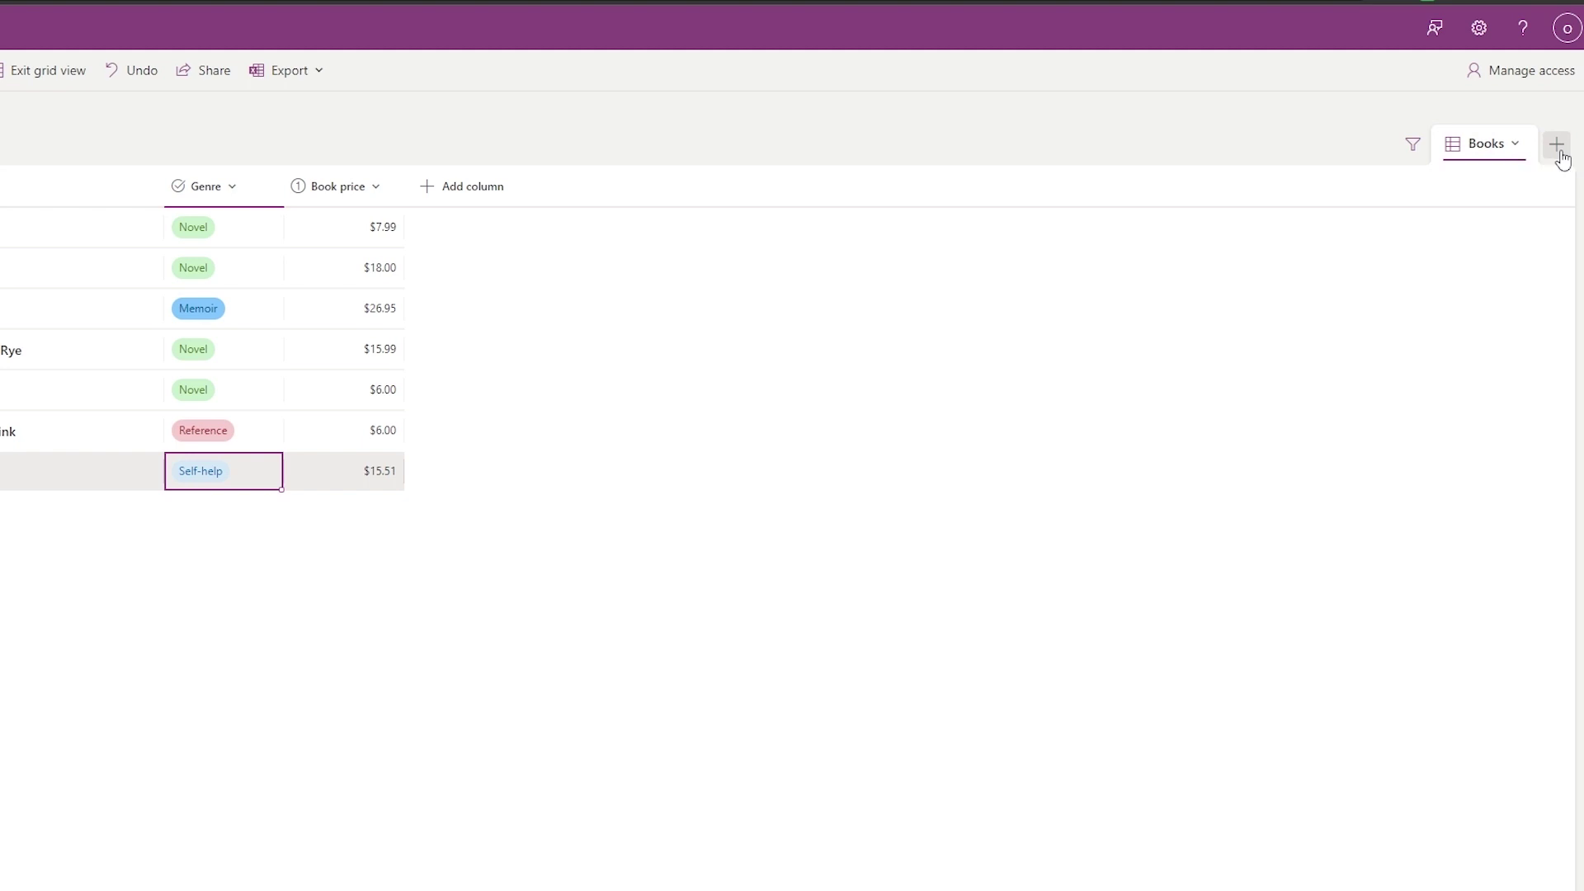
Step: Create a board-layout view named Board, organized by the Genre column
{"action": "left_click", "coordinate": [1559, 152]}
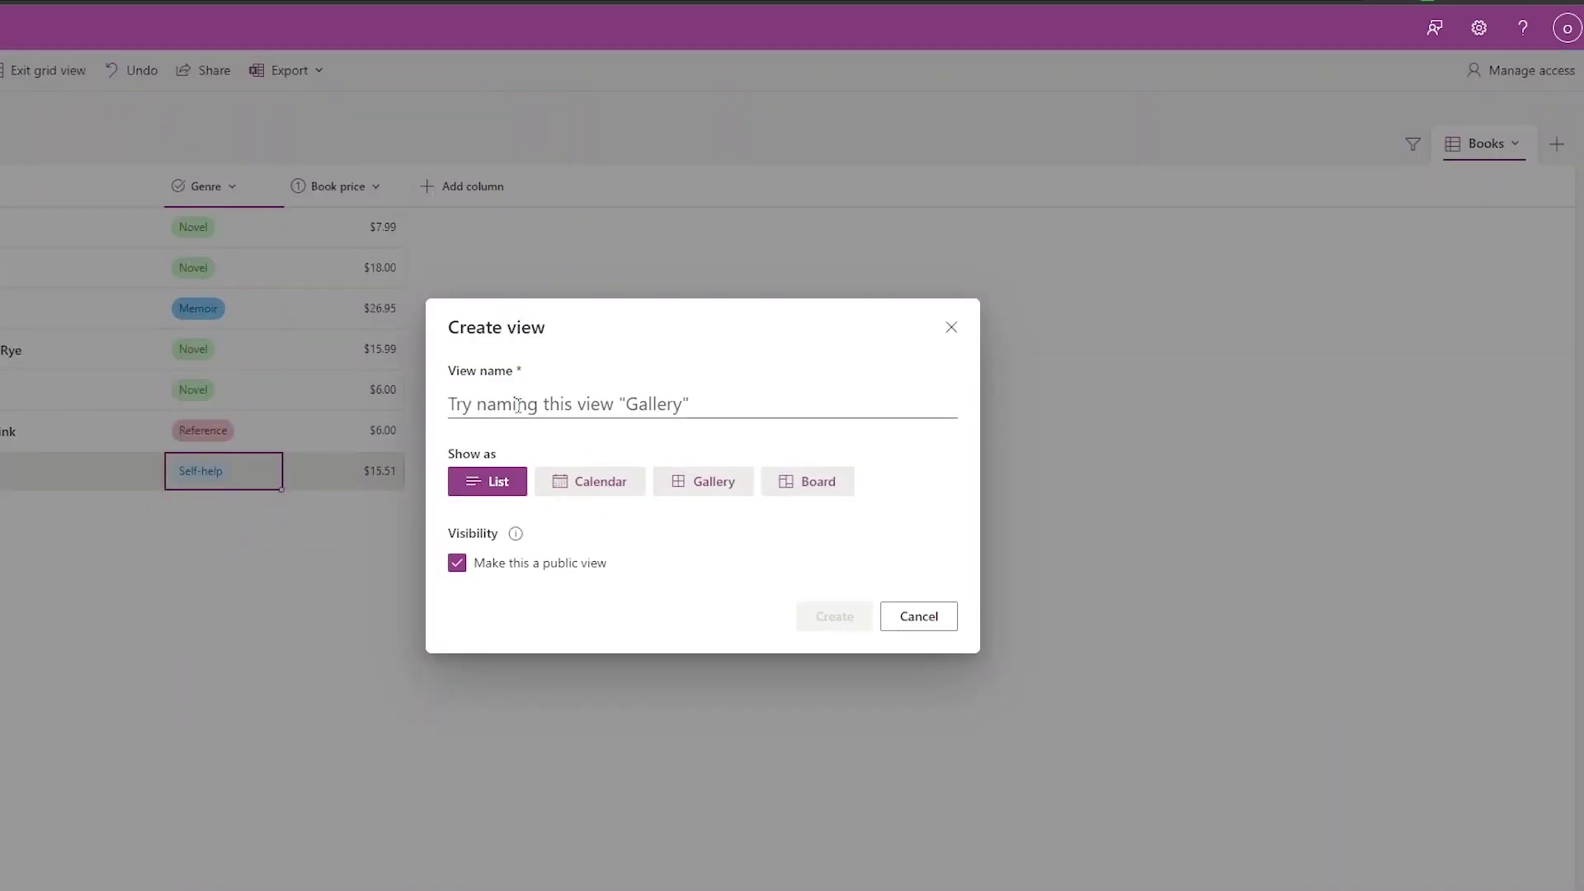
{"action": "left_click", "coordinate": [463, 409]}
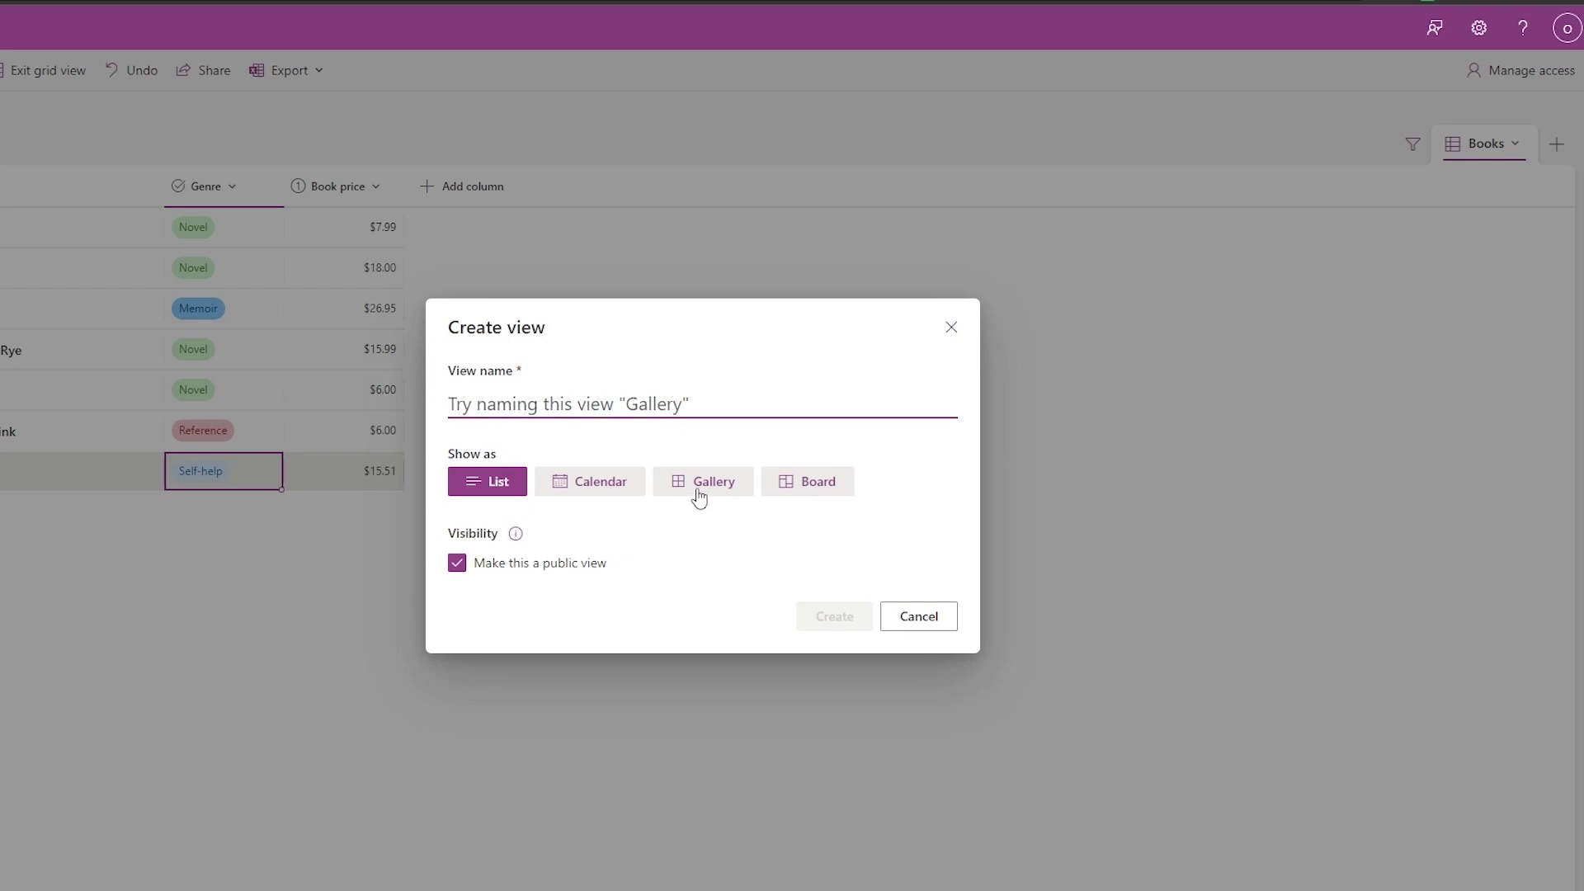
{"action": "left_click", "coordinate": [817, 486]}
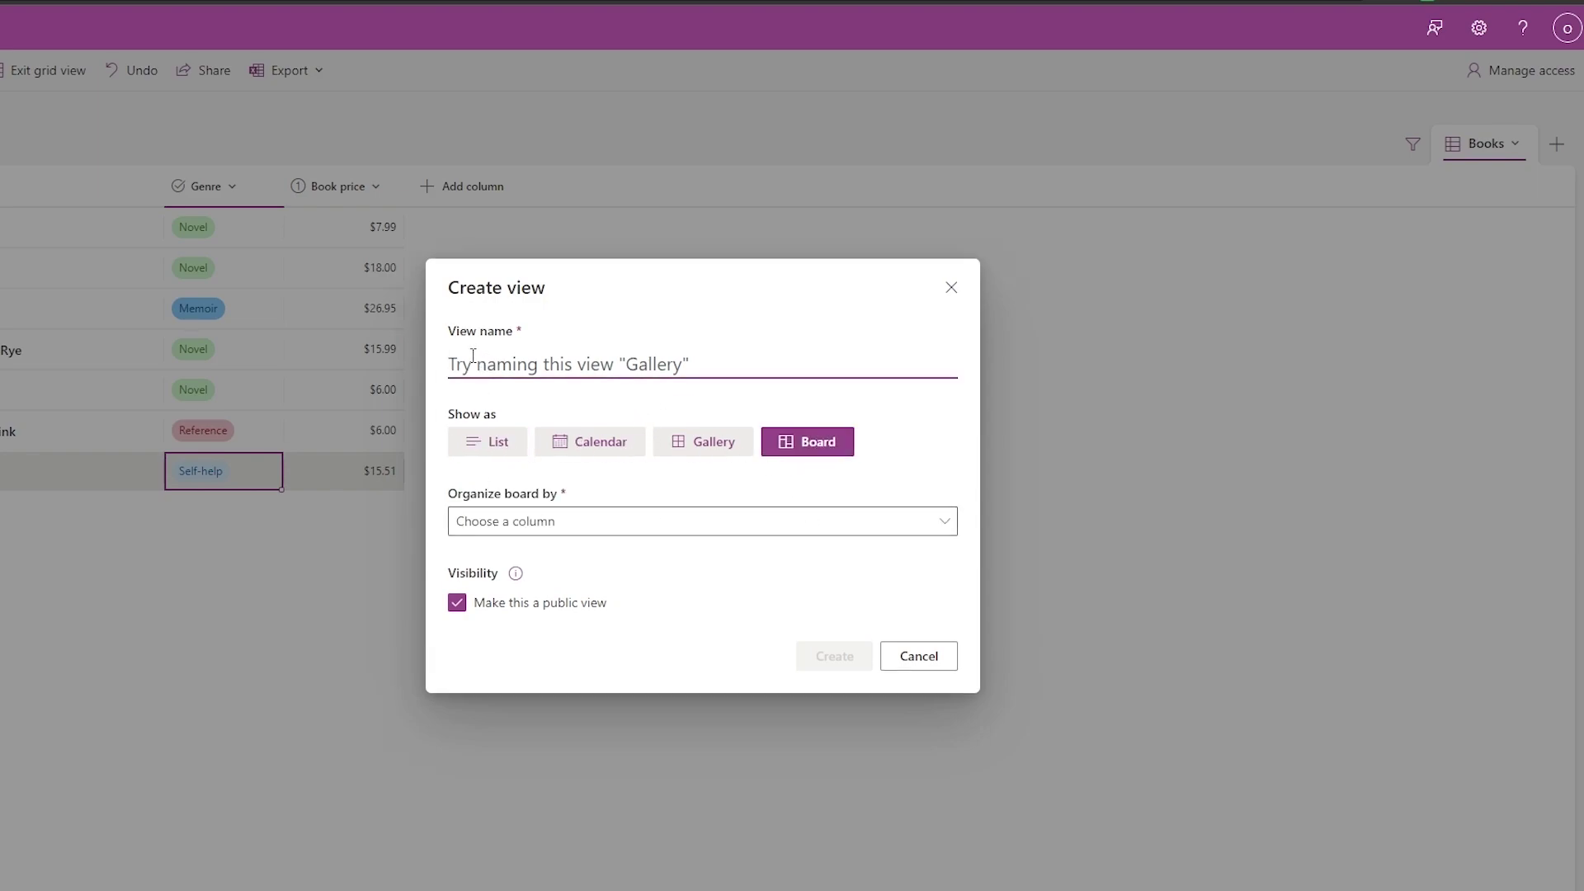
{"action": "type", "text": "Board"}
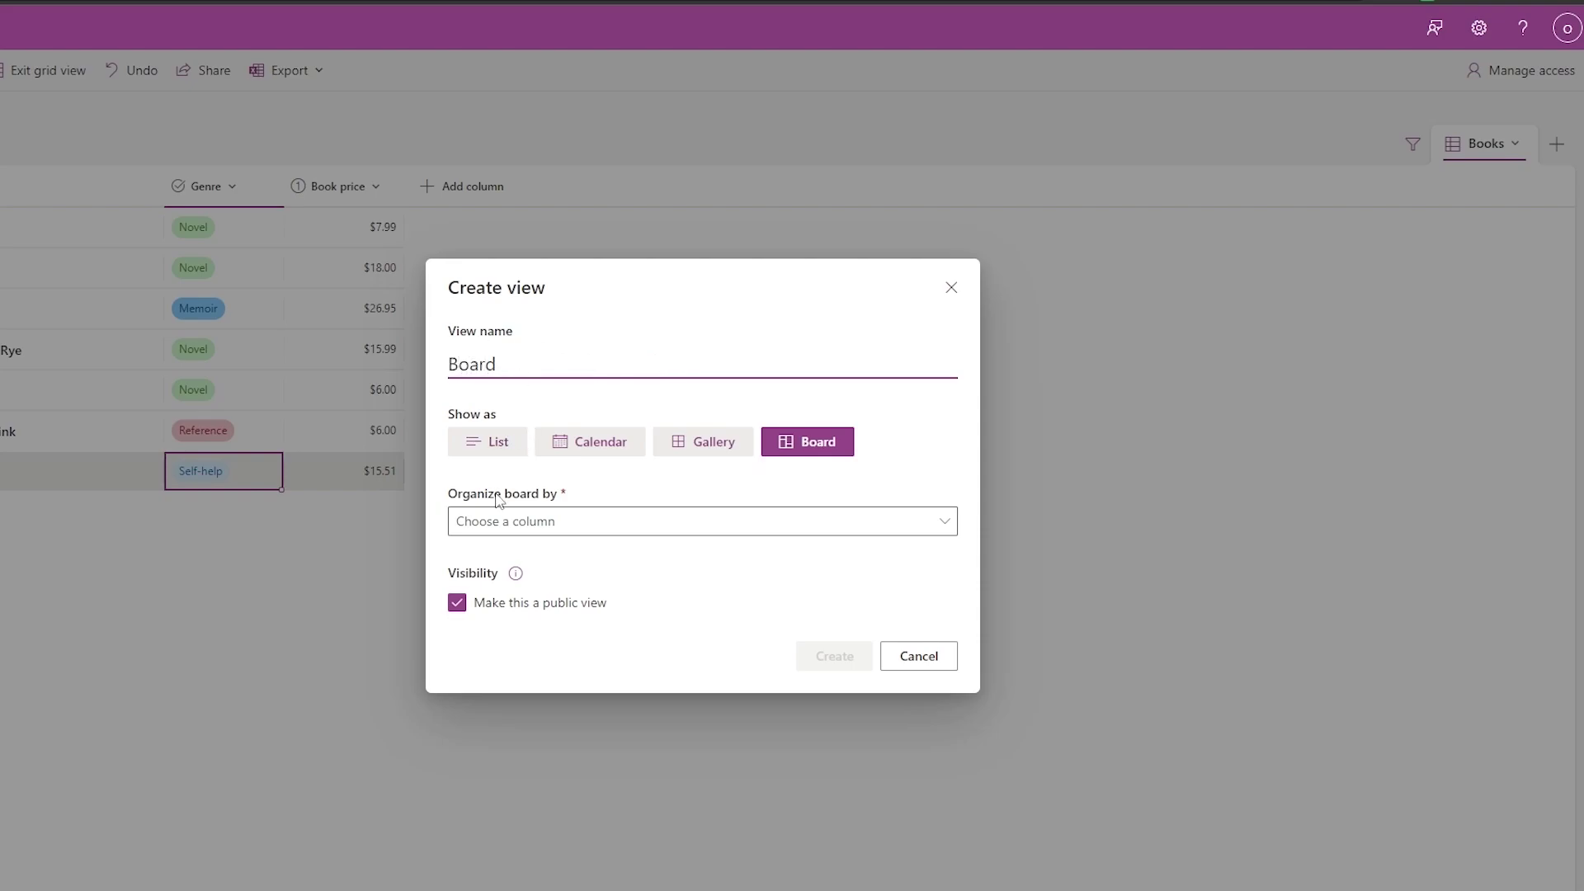
{"action": "left_click", "coordinate": [513, 523]}
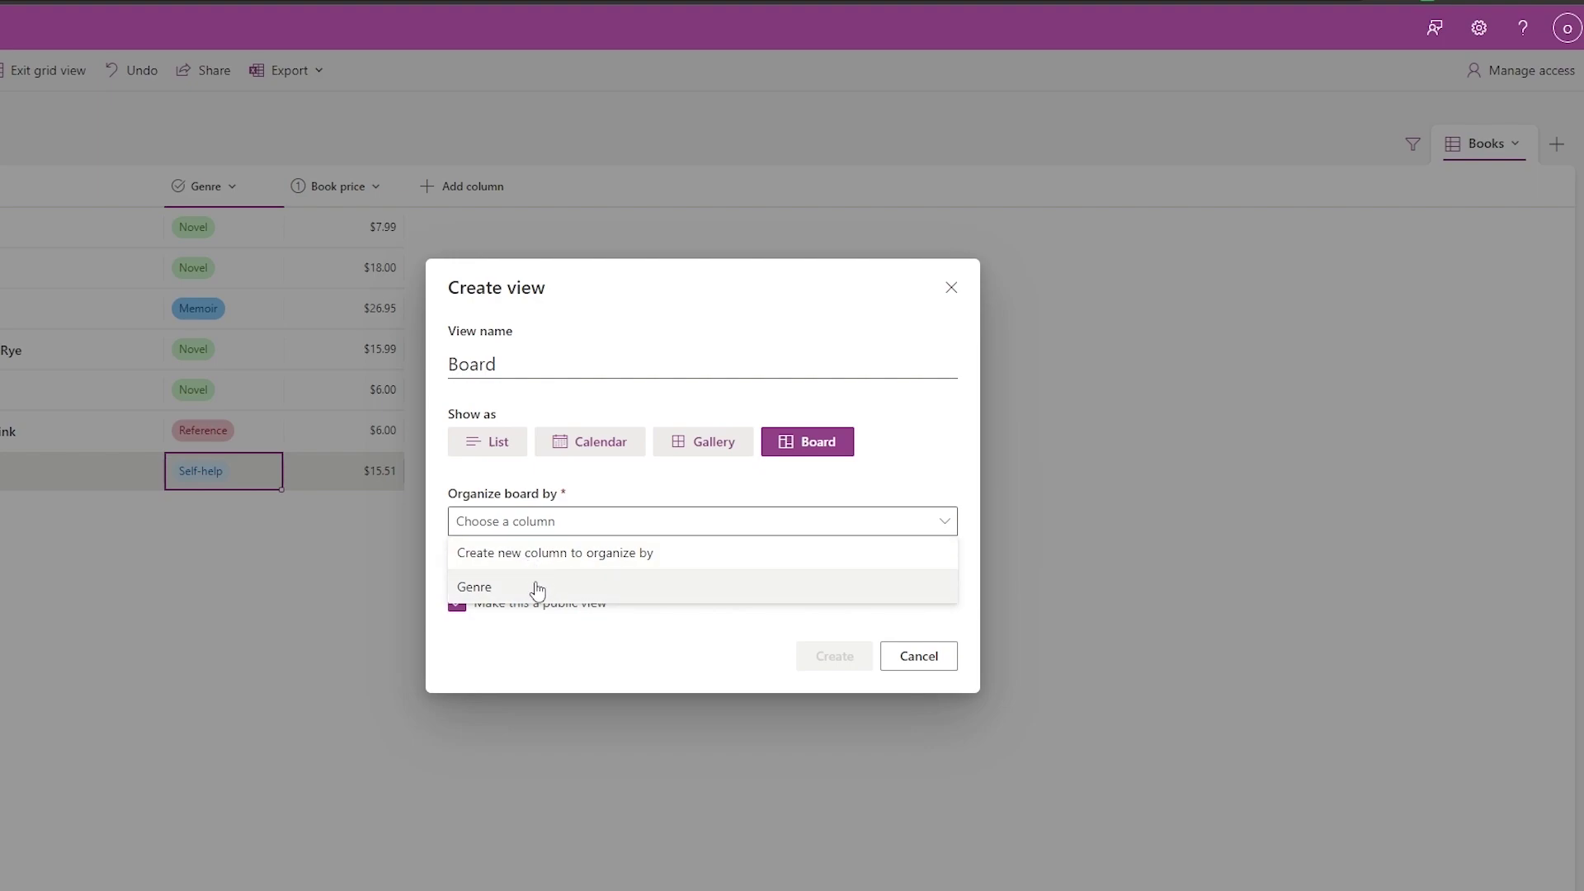
{"action": "left_click", "coordinate": [535, 592]}
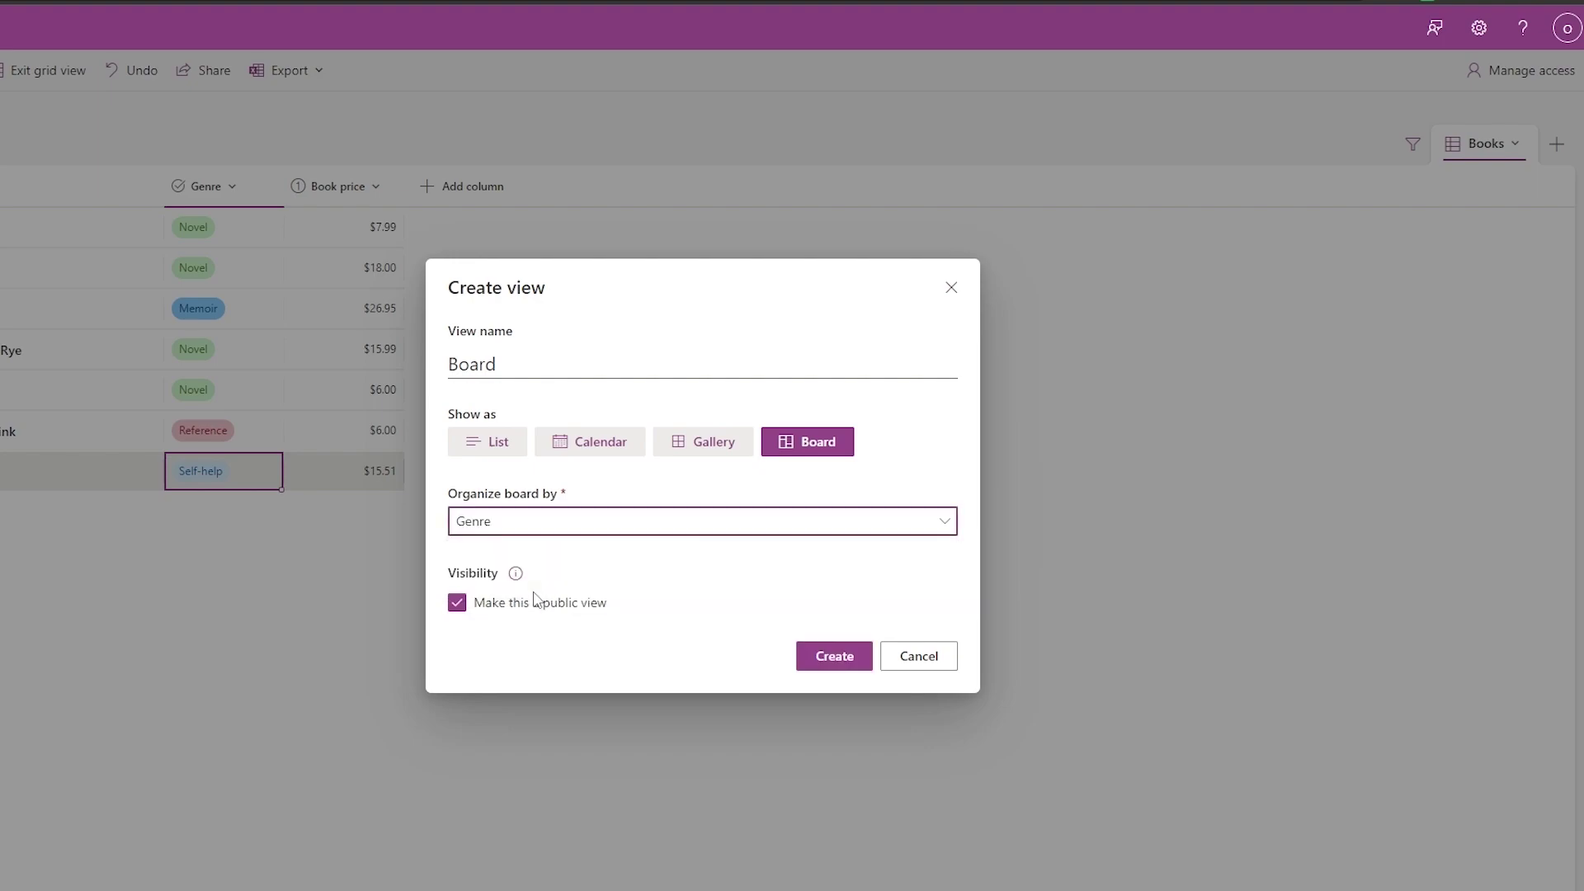
{"action": "left_click", "coordinate": [843, 665]}
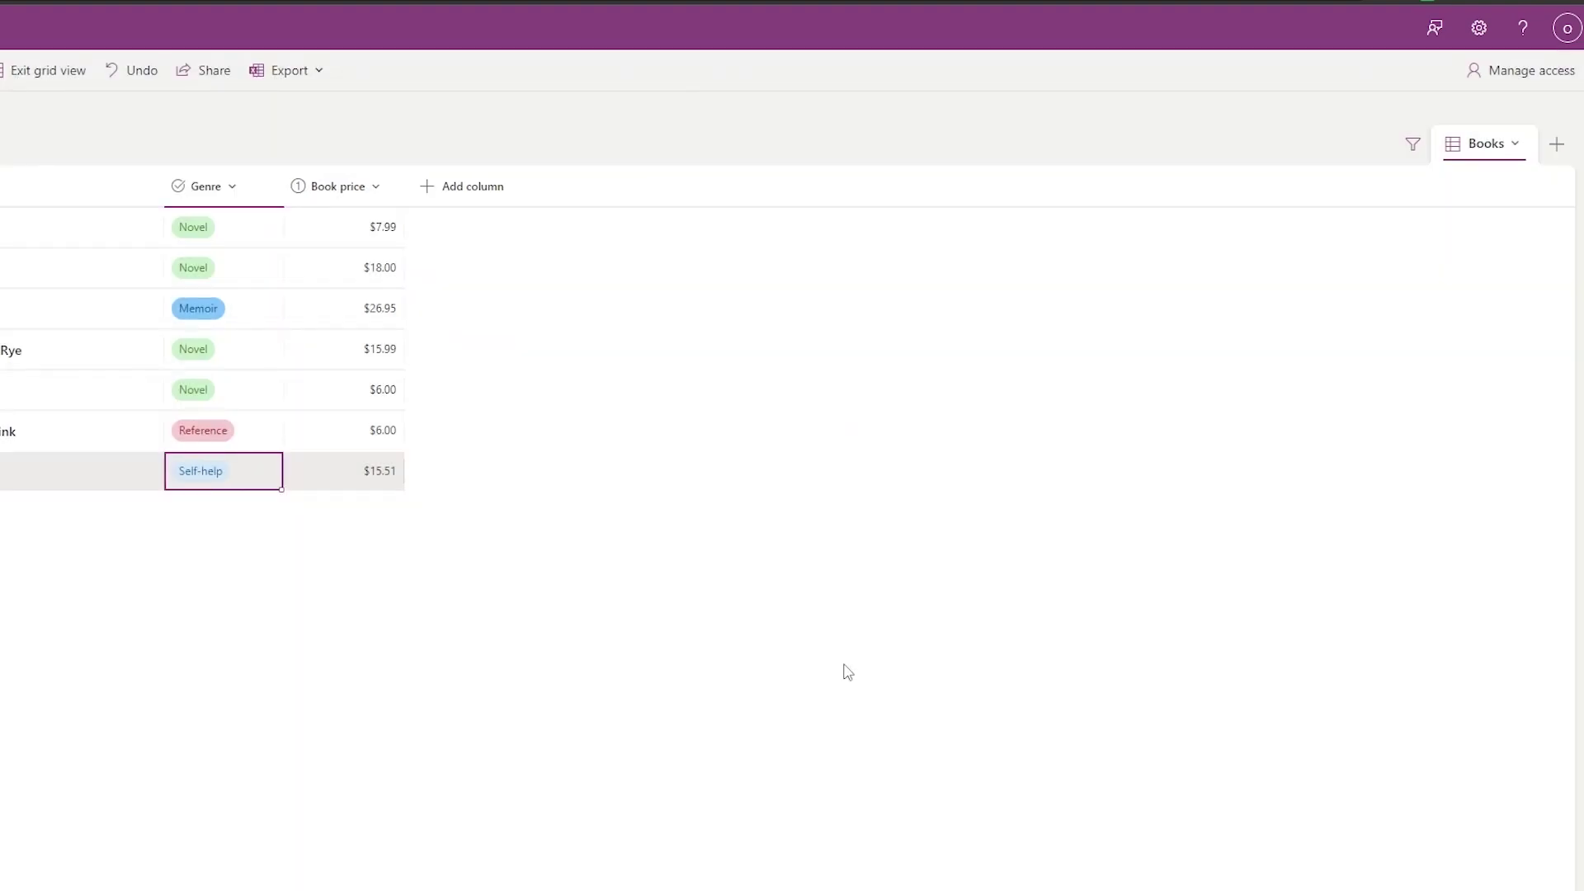
Step: Scroll the Board view to review the Novel, Memoir, Reference and Self-help buckets
{"action": "scroll", "coordinate": [463, 686], "scroll_direction": "up", "scroll_amount": 1}
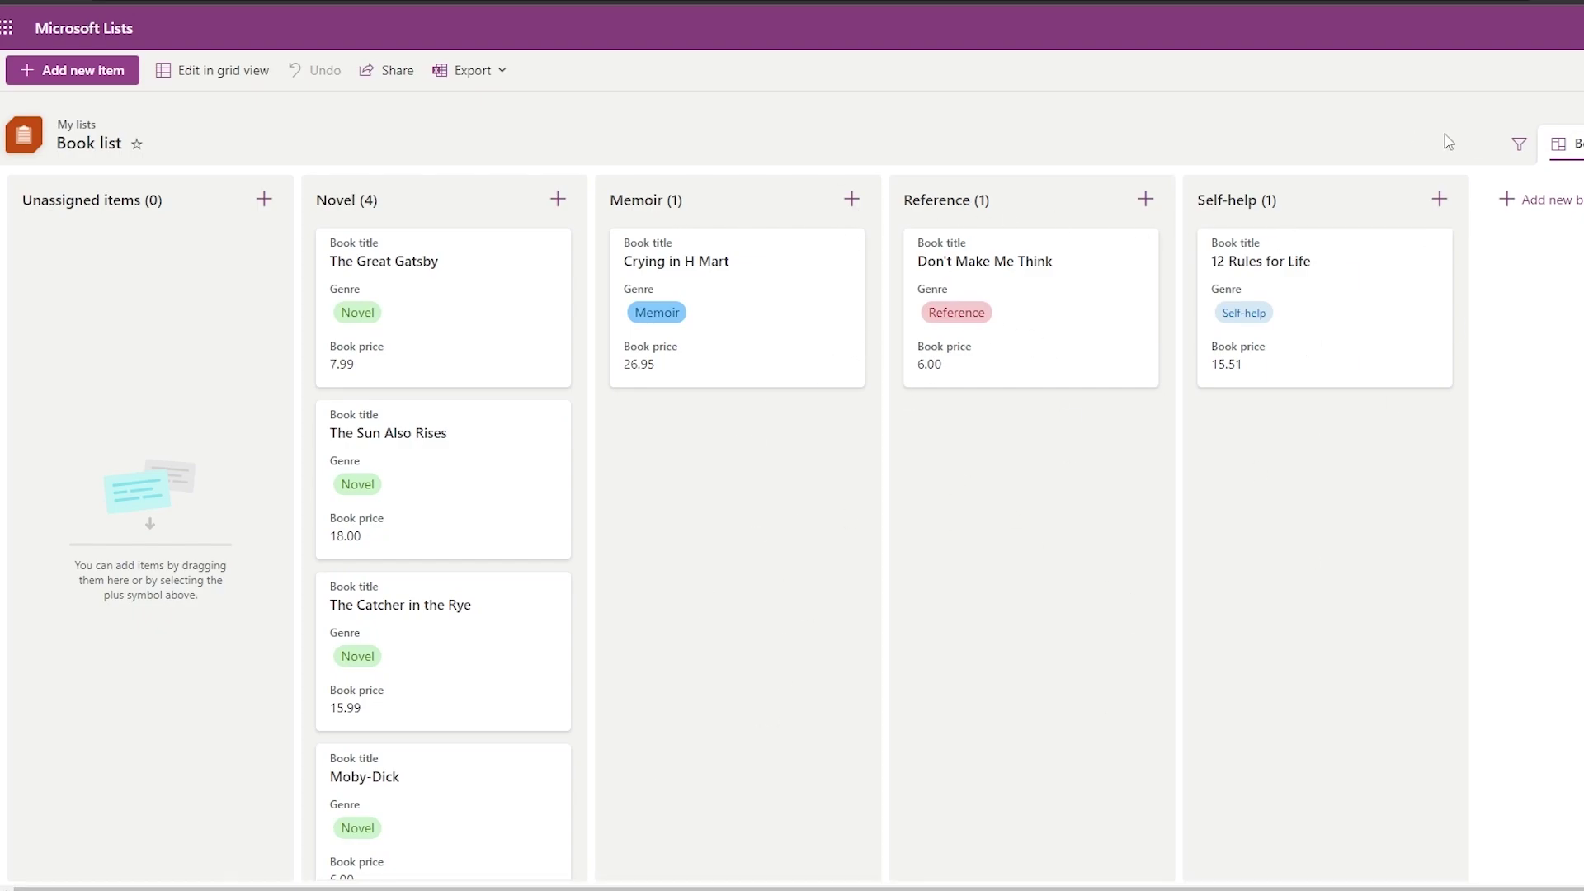
{"action": "scroll", "coordinate": [373, 191], "scroll_direction": "right", "scroll_amount": 3}
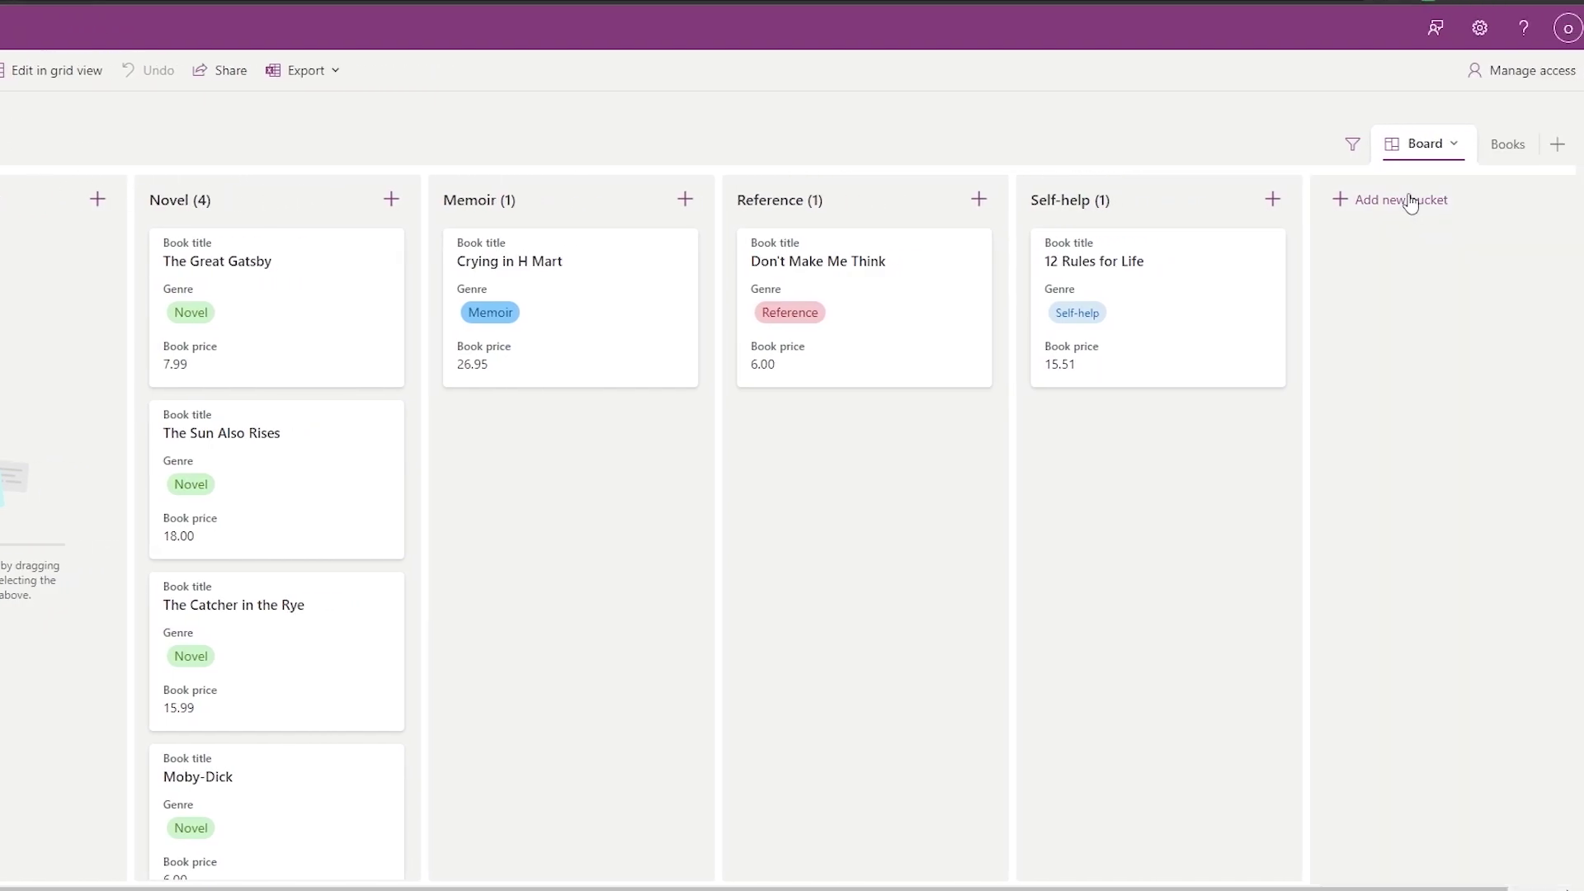
Step: Add a gallery view named 'Gallery', then open The Great Gatsby's details to edit attachments
{"action": "left_click", "coordinate": [1510, 149]}
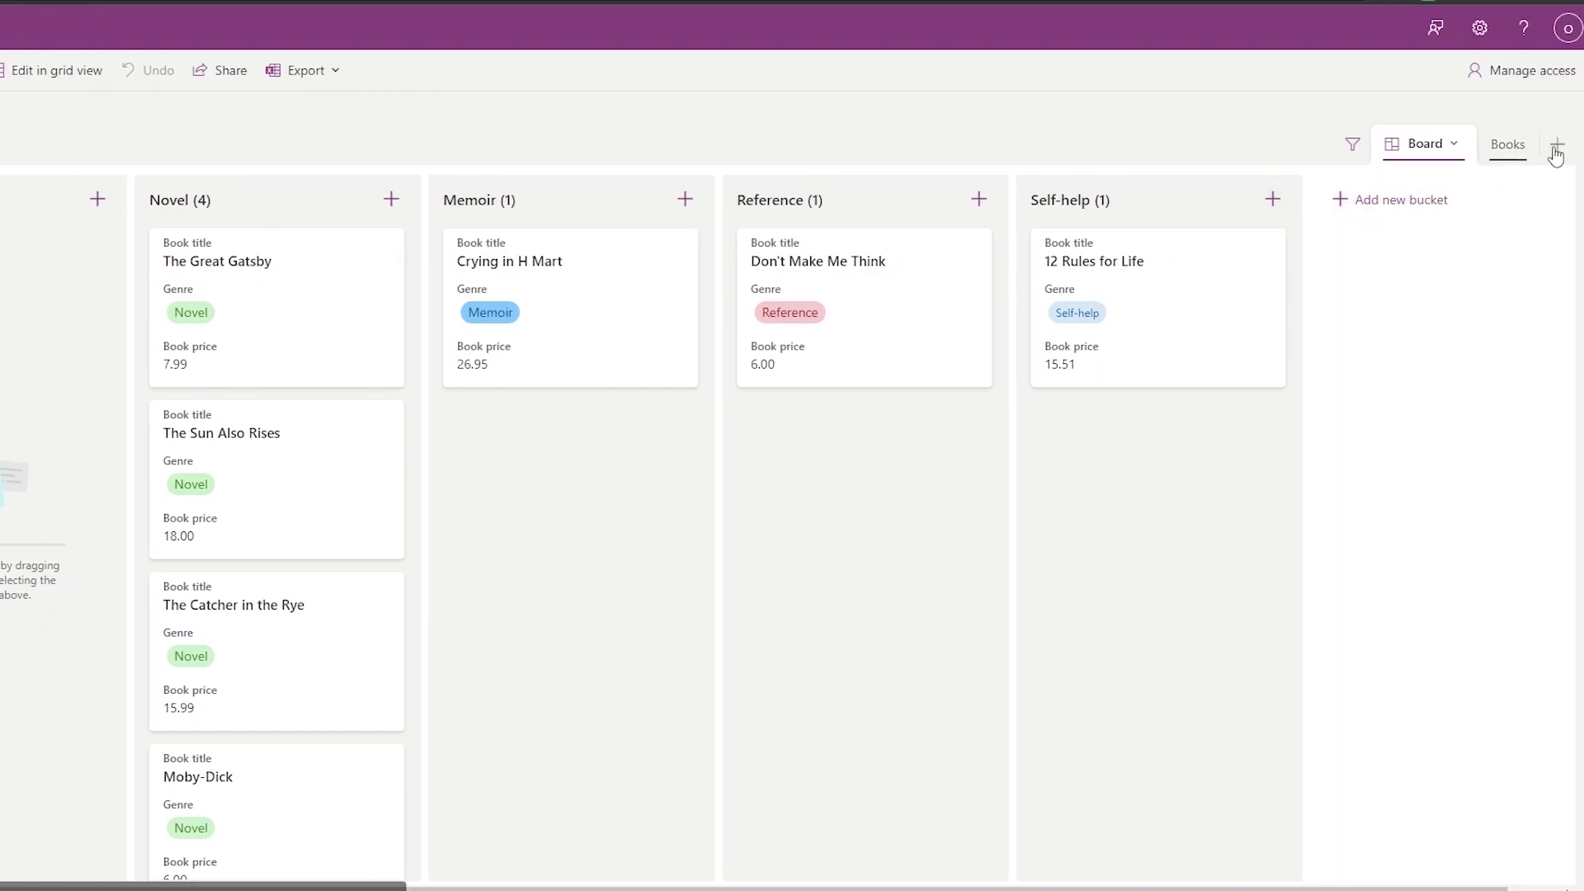
{"action": "left_click", "coordinate": [1558, 146]}
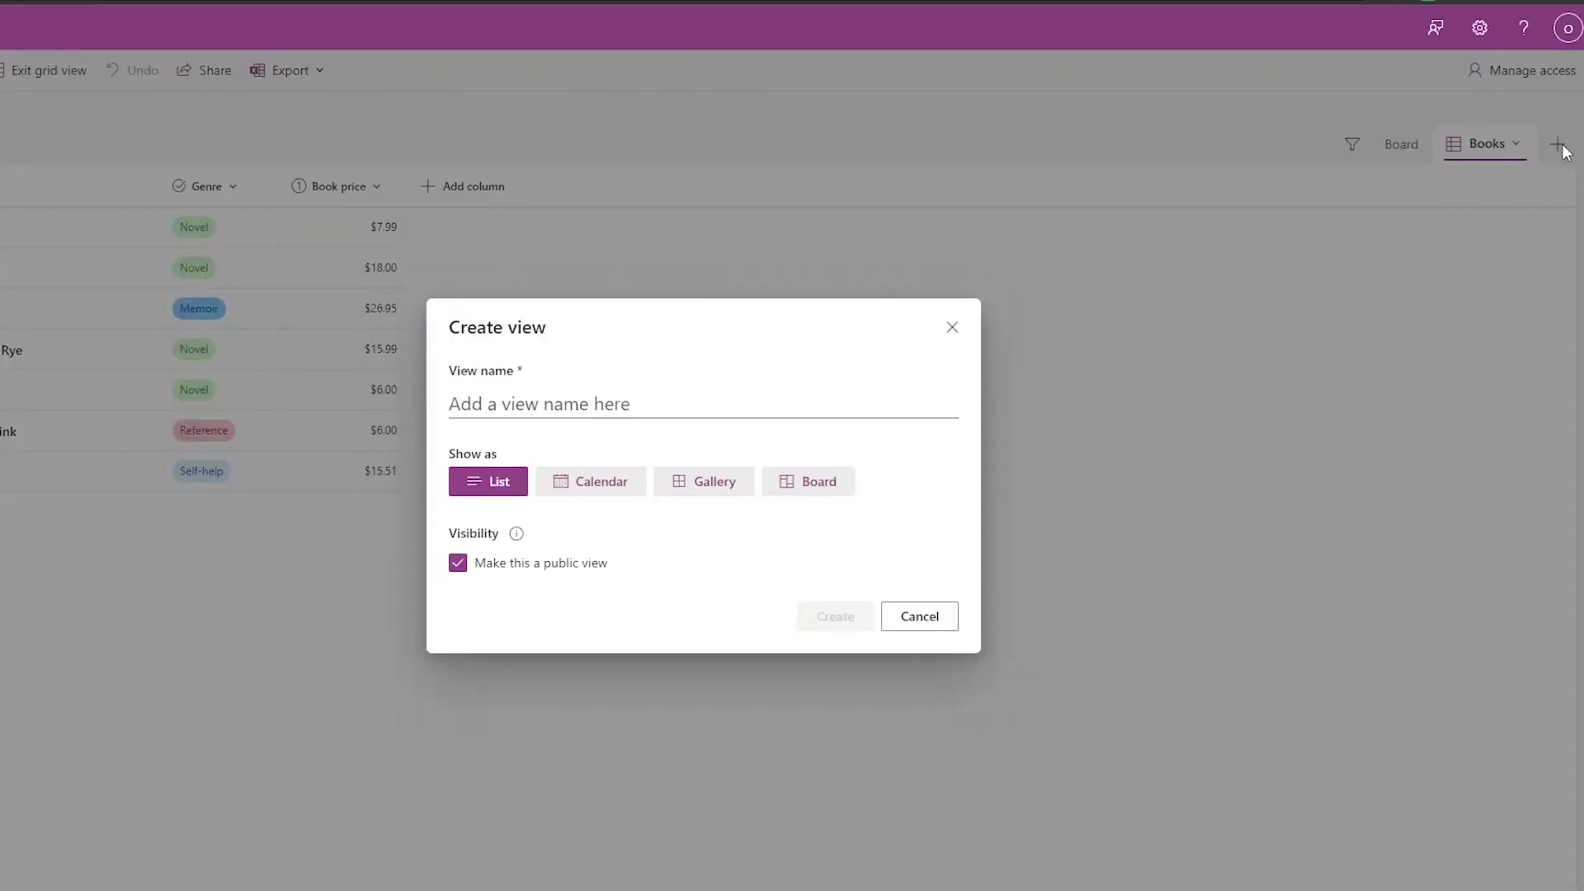
{"action": "left_click", "coordinate": [696, 492]}
{"action": "left_click", "coordinate": [556, 402]}
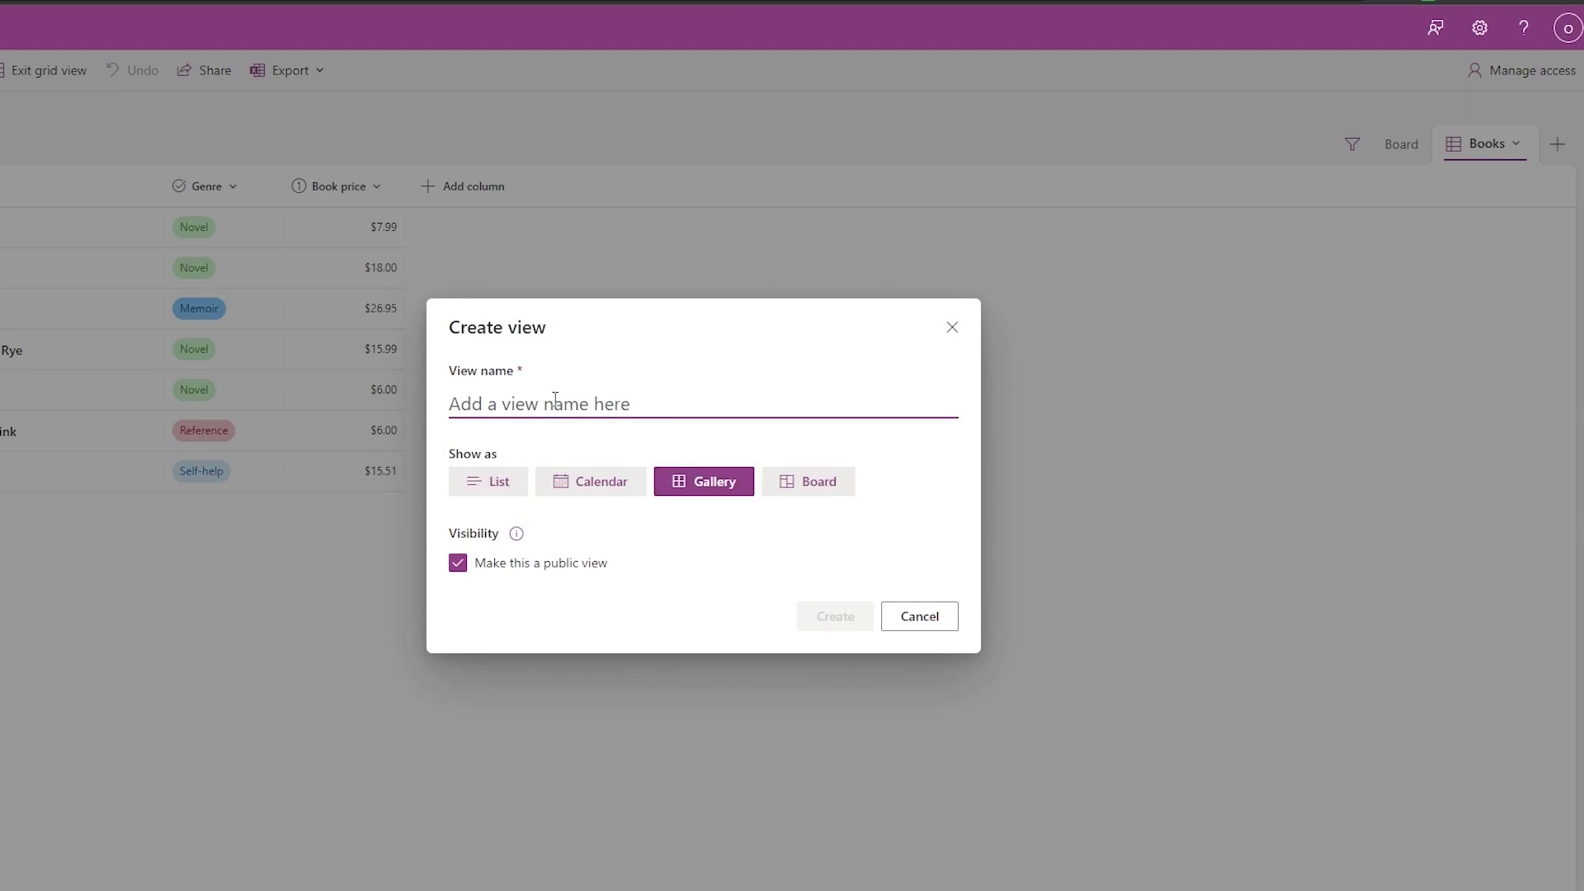
{"action": "type", "text": "Gallery"}
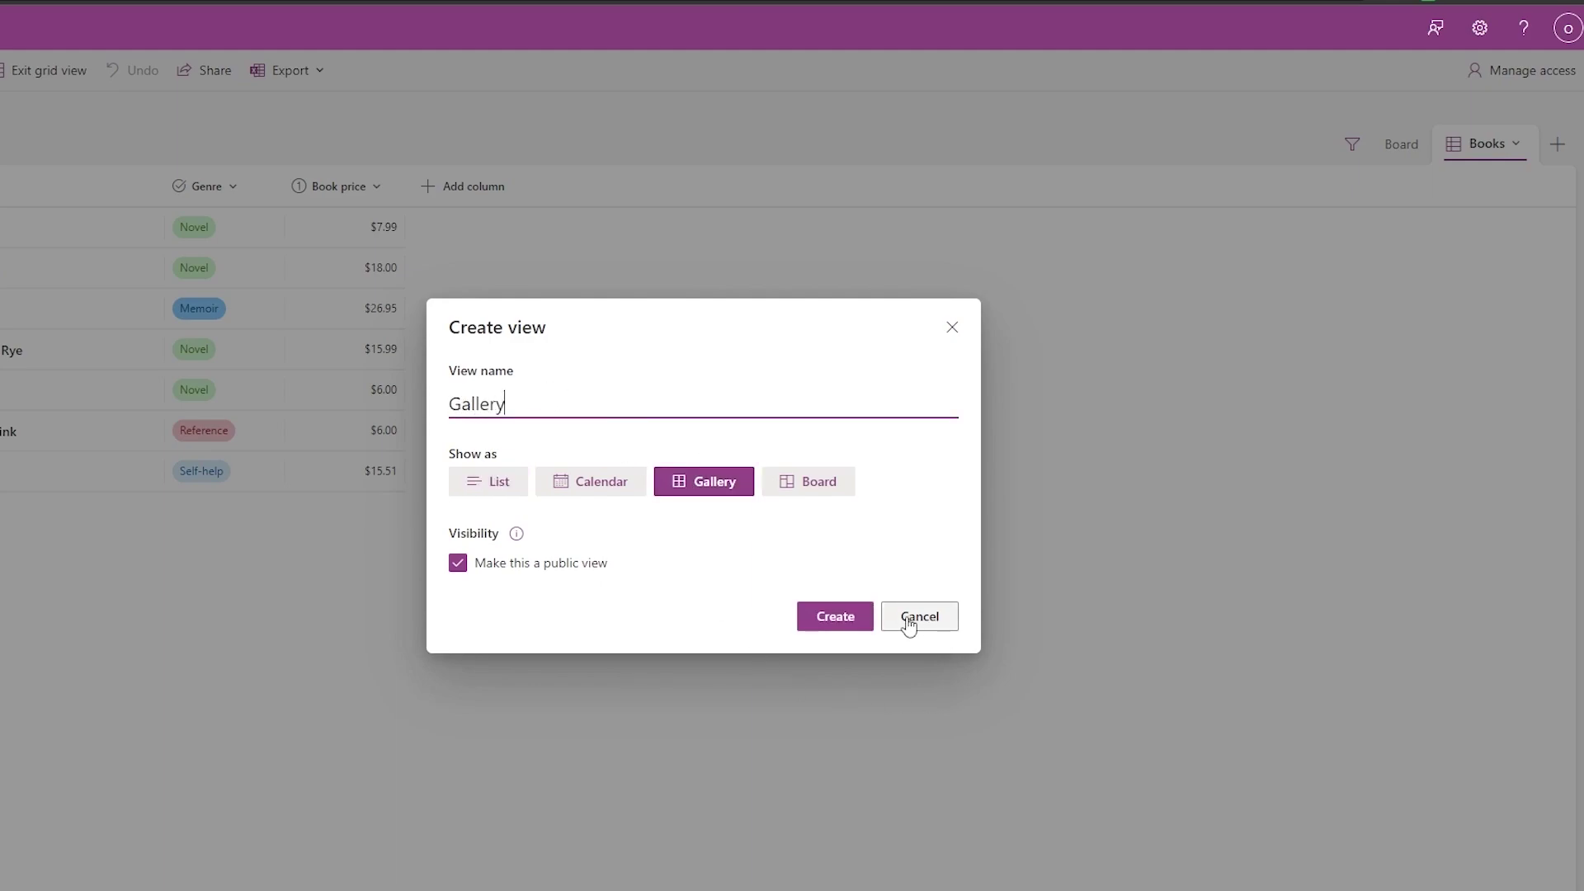
{"action": "left_click", "coordinate": [866, 621]}
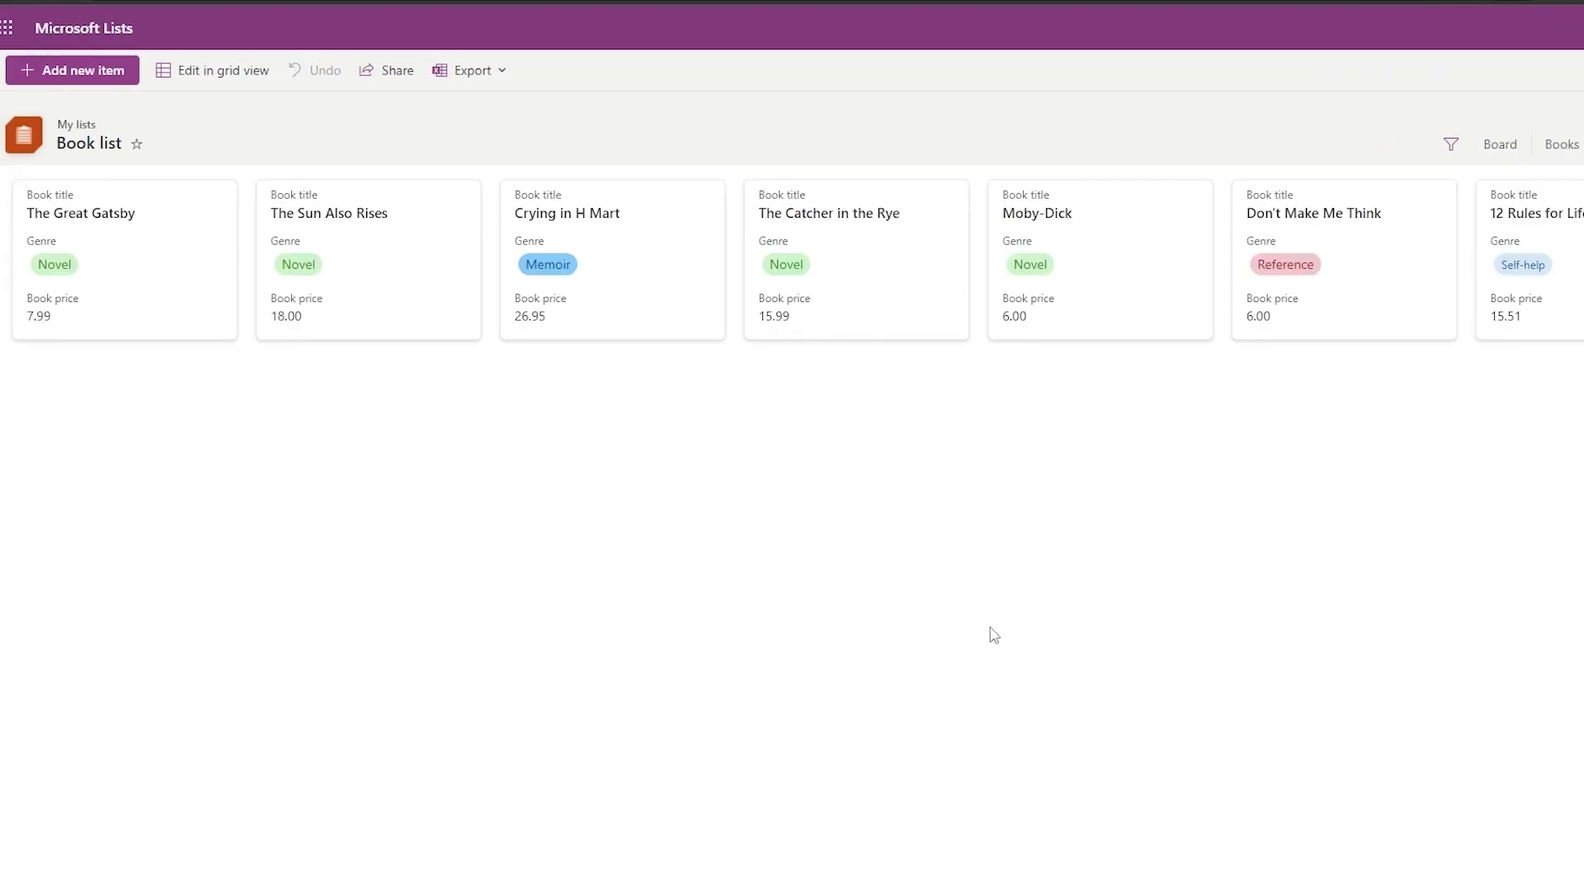
{"action": "left_click", "coordinate": [133, 286]}
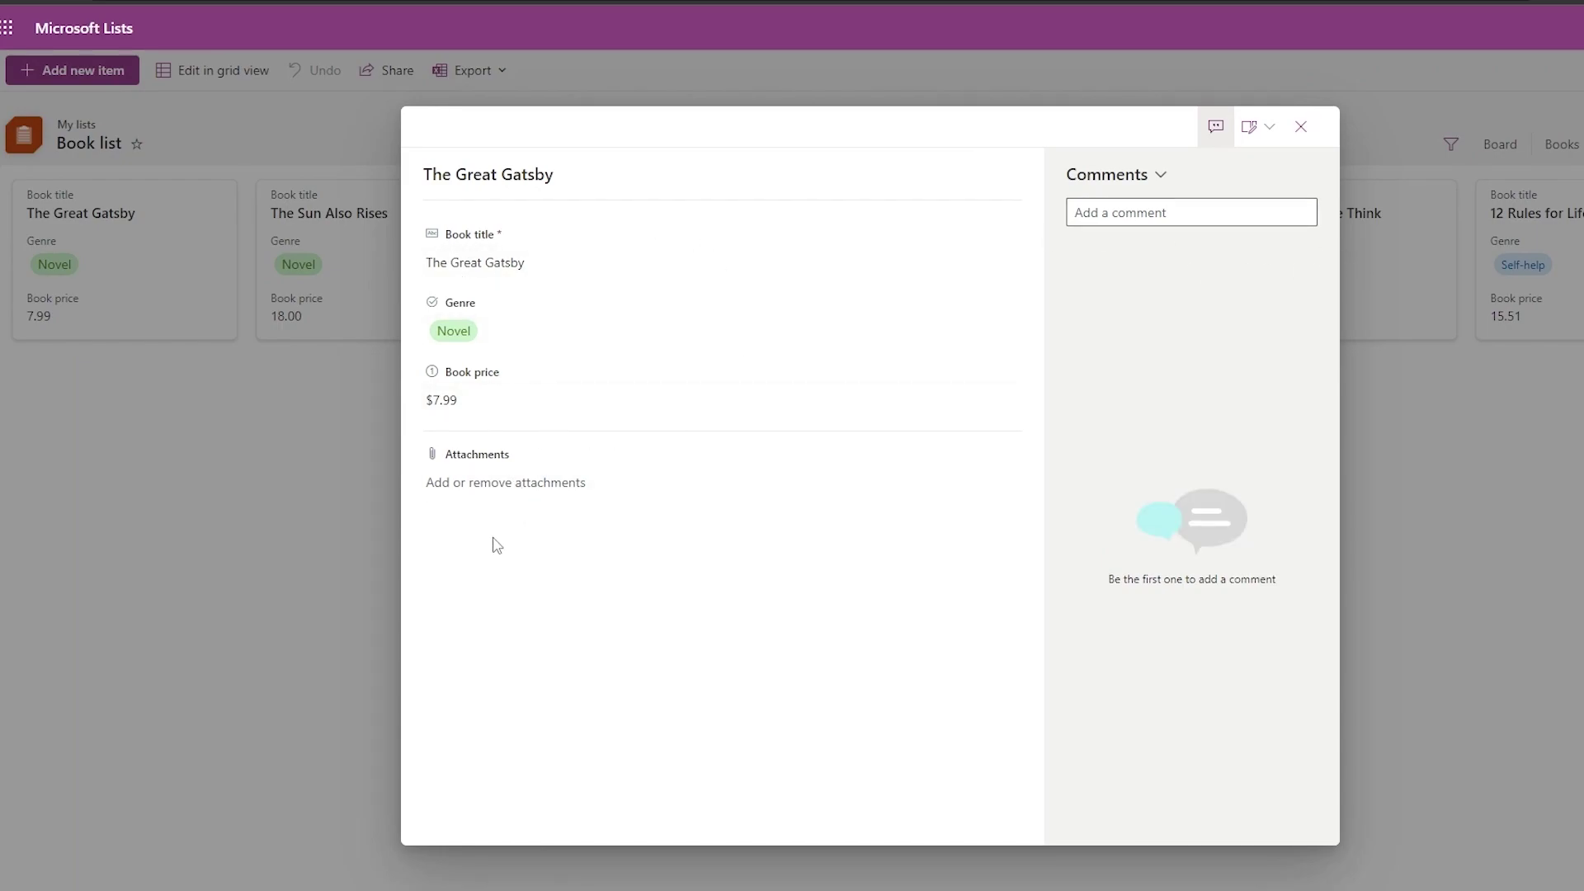
{"action": "left_click", "coordinate": [488, 490]}
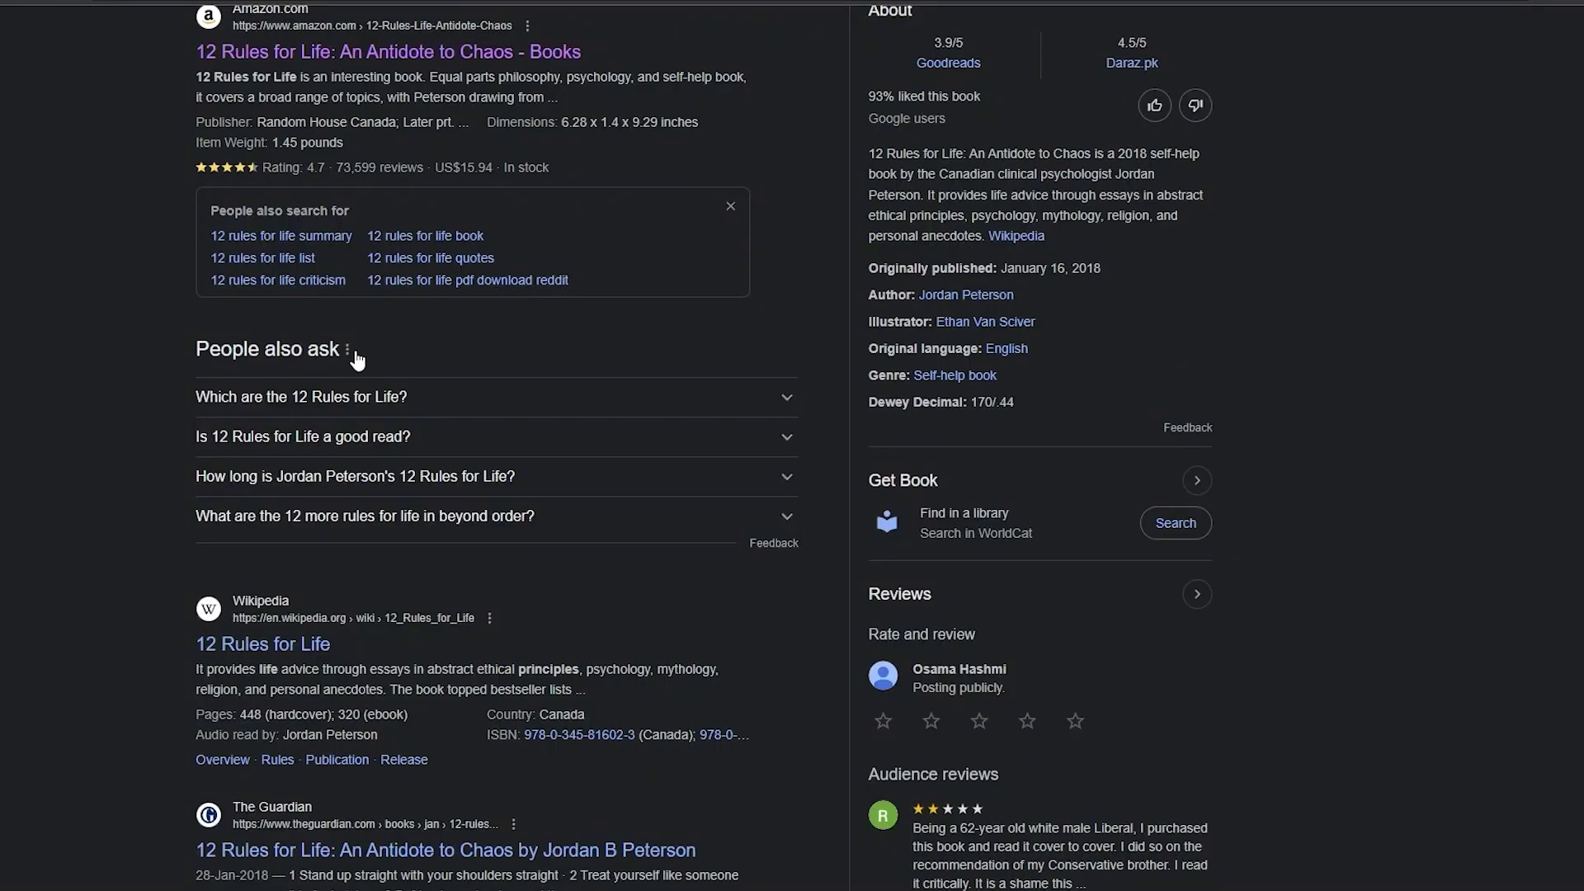
Step: Save the enlarged 12 Rules for Life cover image from the search results as images.png
{"action": "left_click", "coordinate": [199, 202]}
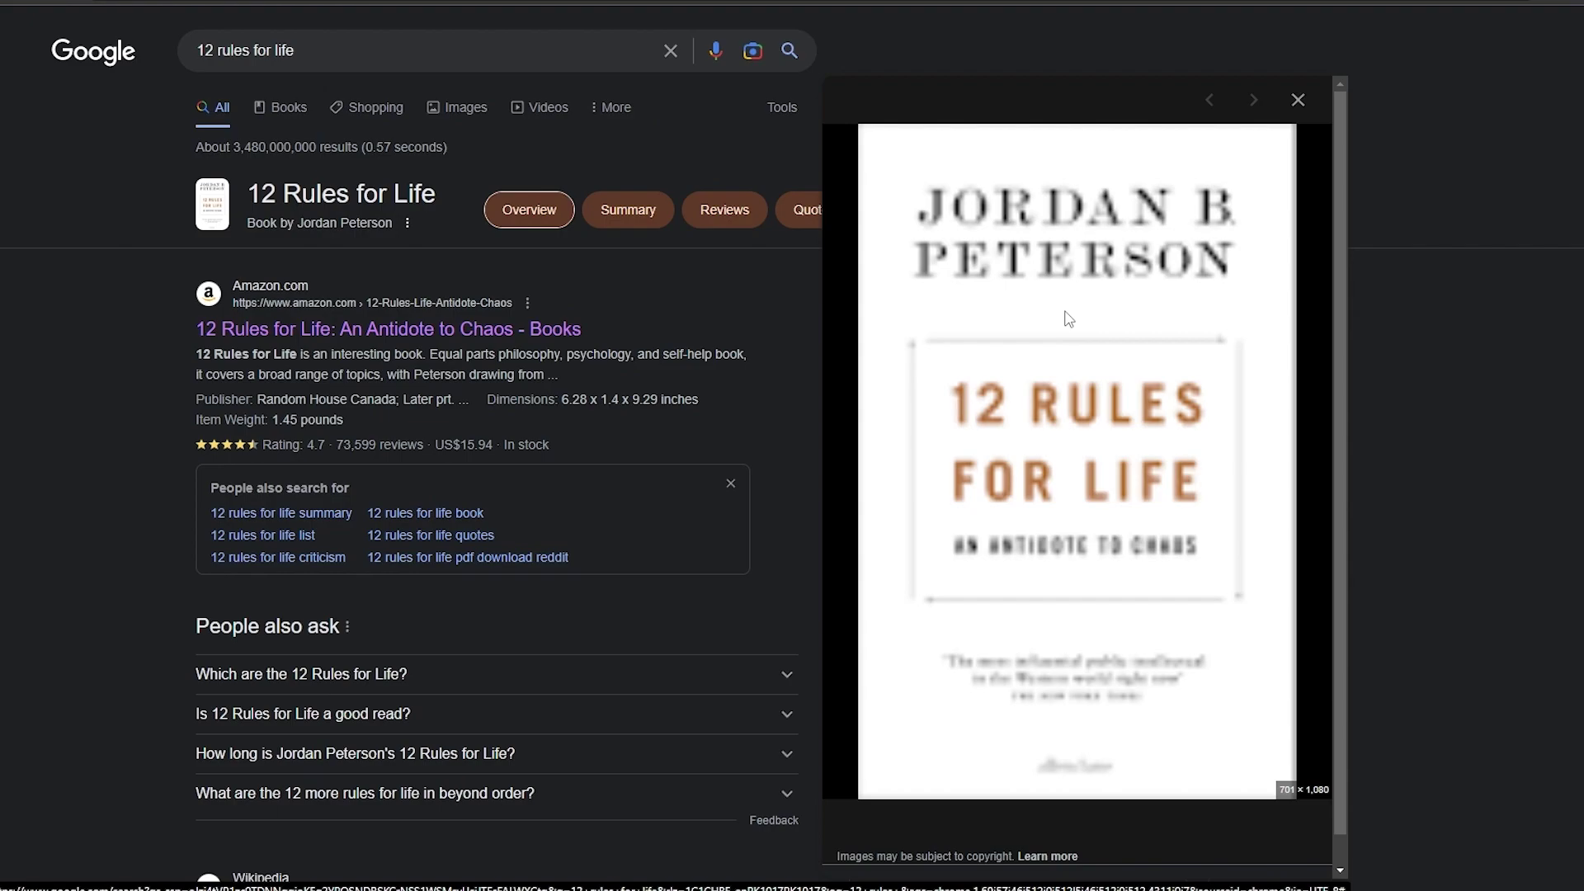
{"action": "right_click", "coordinate": [1065, 312]}
{"action": "left_click", "coordinate": [1143, 346]}
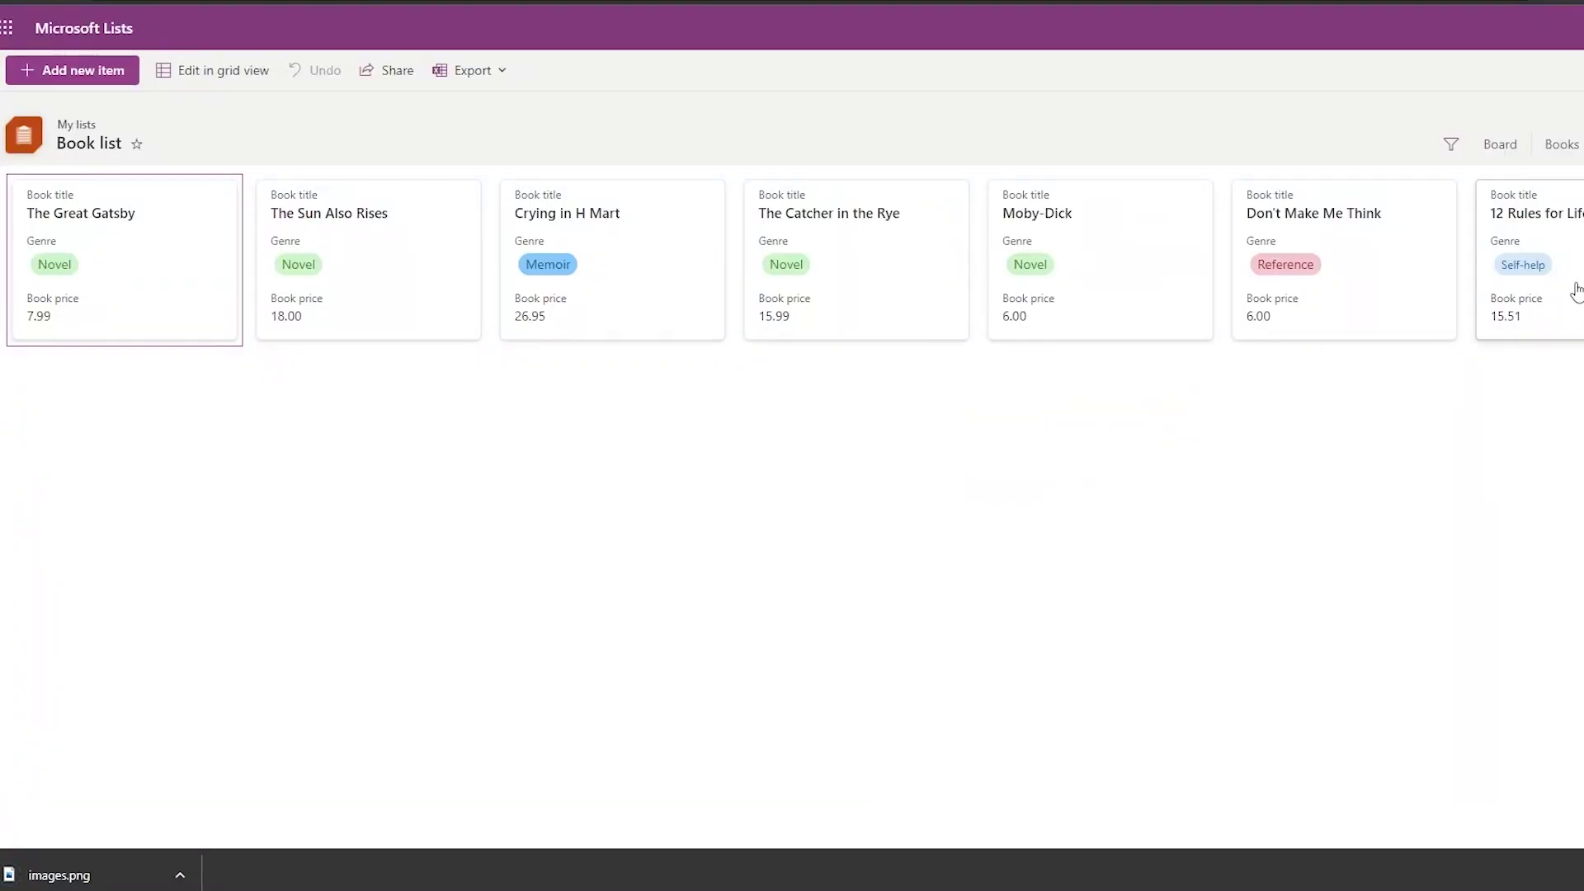
Step: Attach images.png to the 12 Rules for Life item and return to the Books grid view
{"action": "left_click", "coordinate": [1572, 294]}
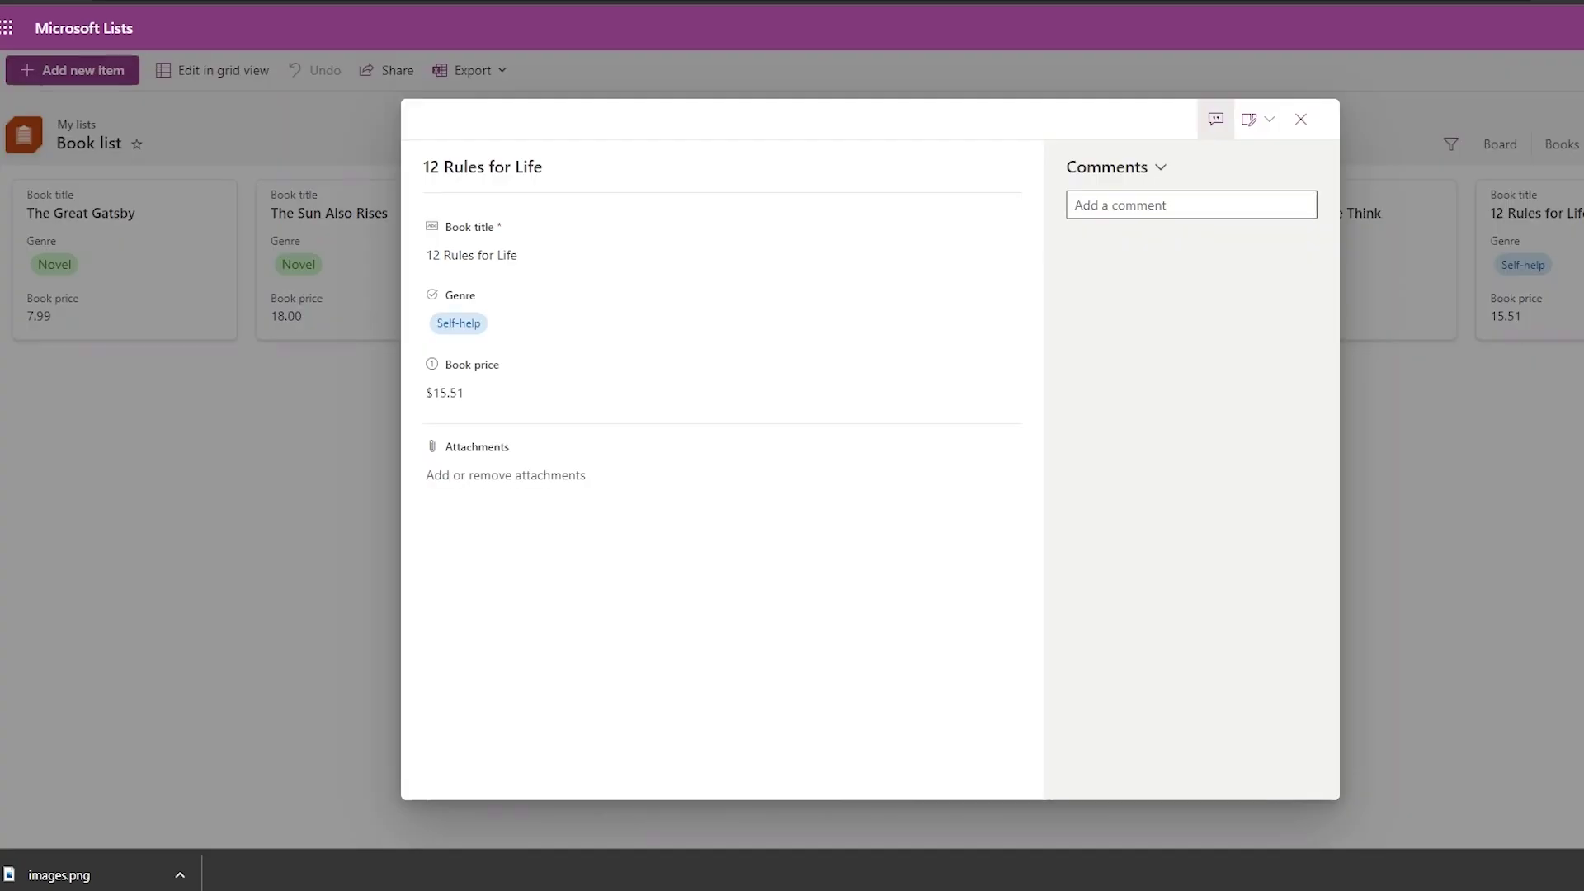
{"action": "left_click", "coordinate": [477, 477]}
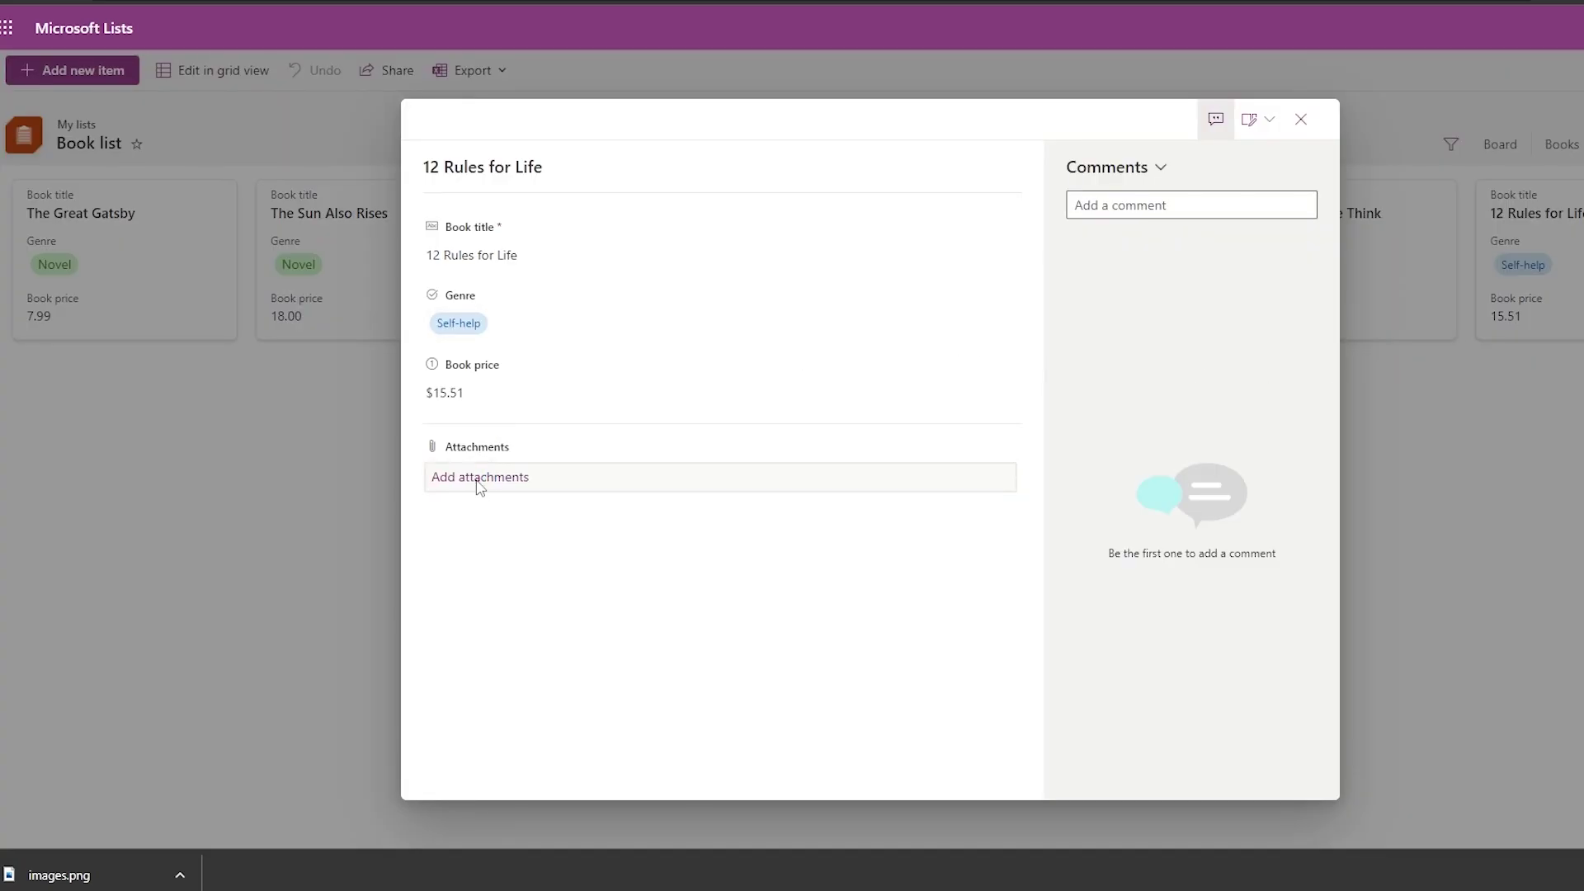
{"action": "double_click", "coordinate": [312, 91]}
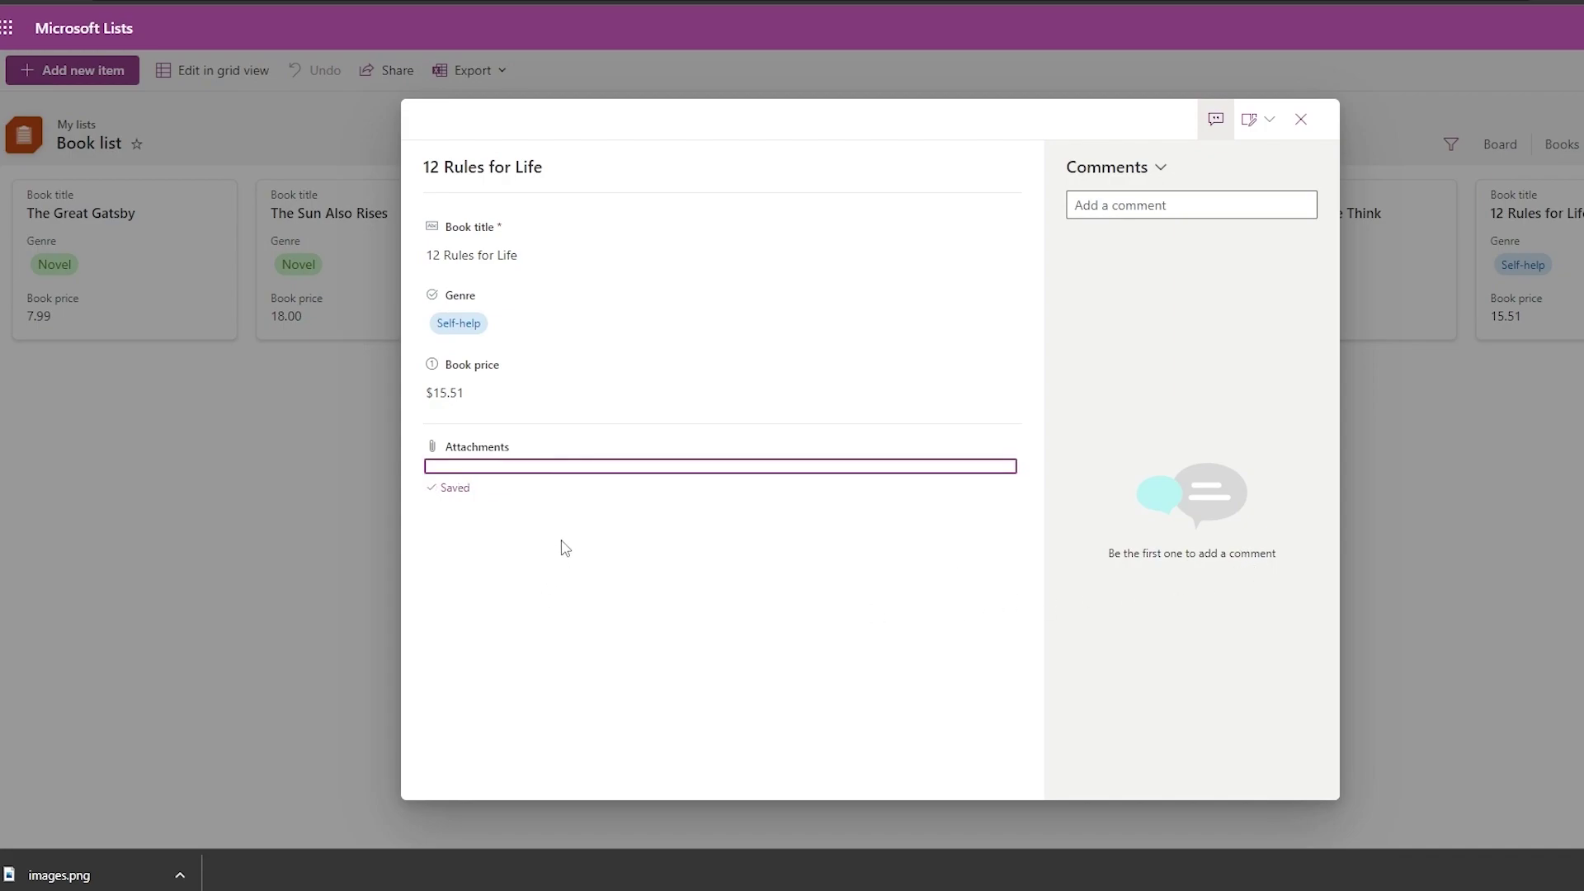
{"action": "left_click", "coordinate": [1301, 119]}
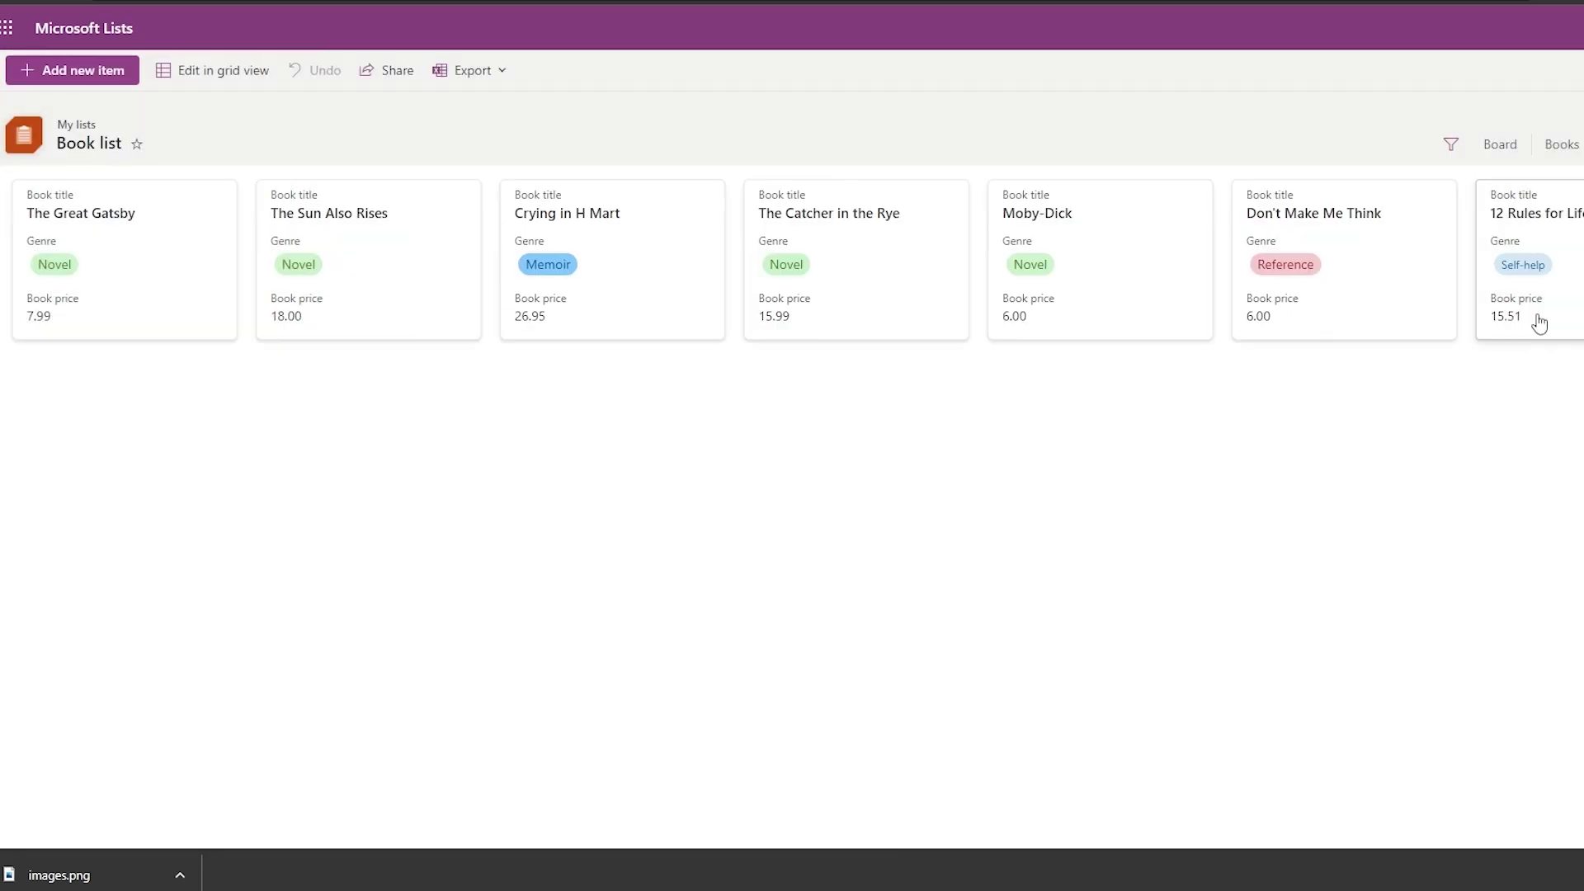
{"action": "left_click", "coordinate": [1540, 323]}
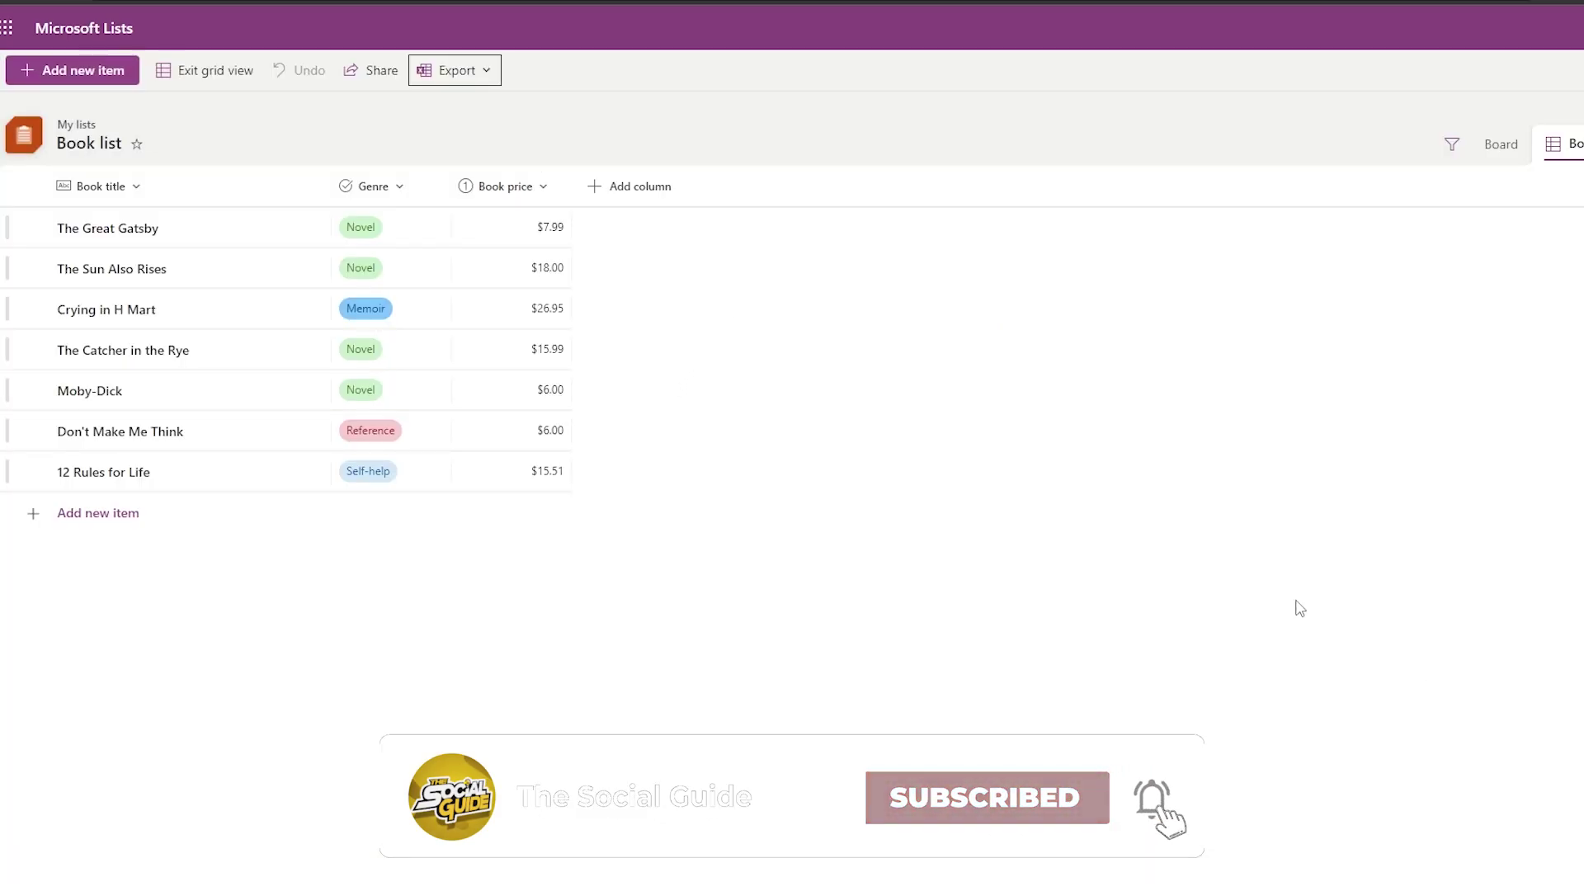
Step: Export the Book list to CSV and save it as Book list.csv
{"action": "left_click", "coordinate": [488, 76]}
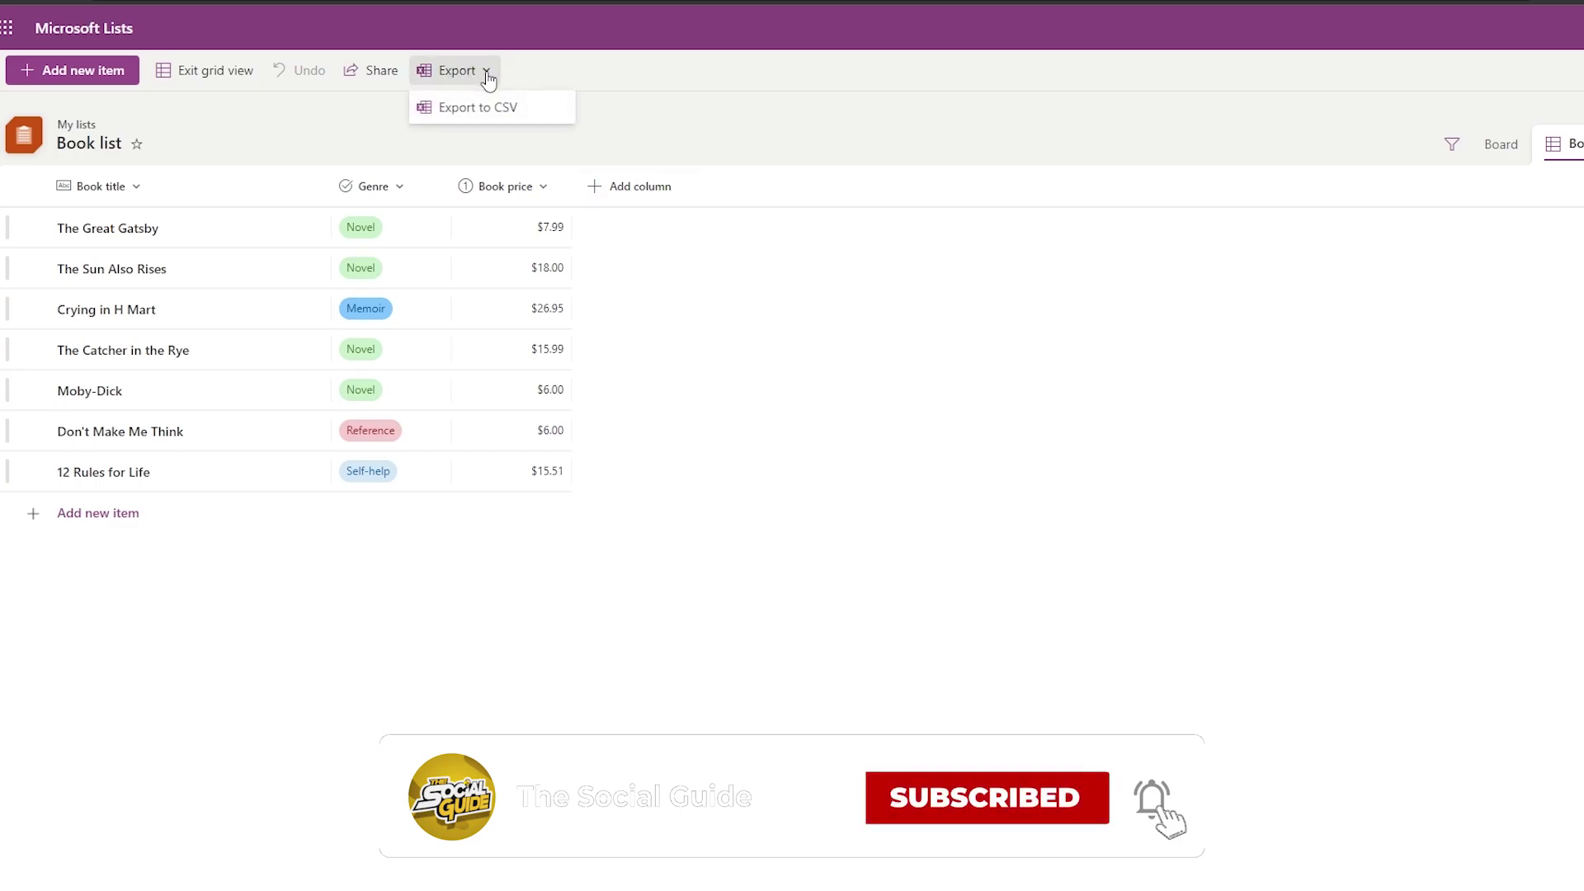
{"action": "left_click", "coordinate": [493, 114]}
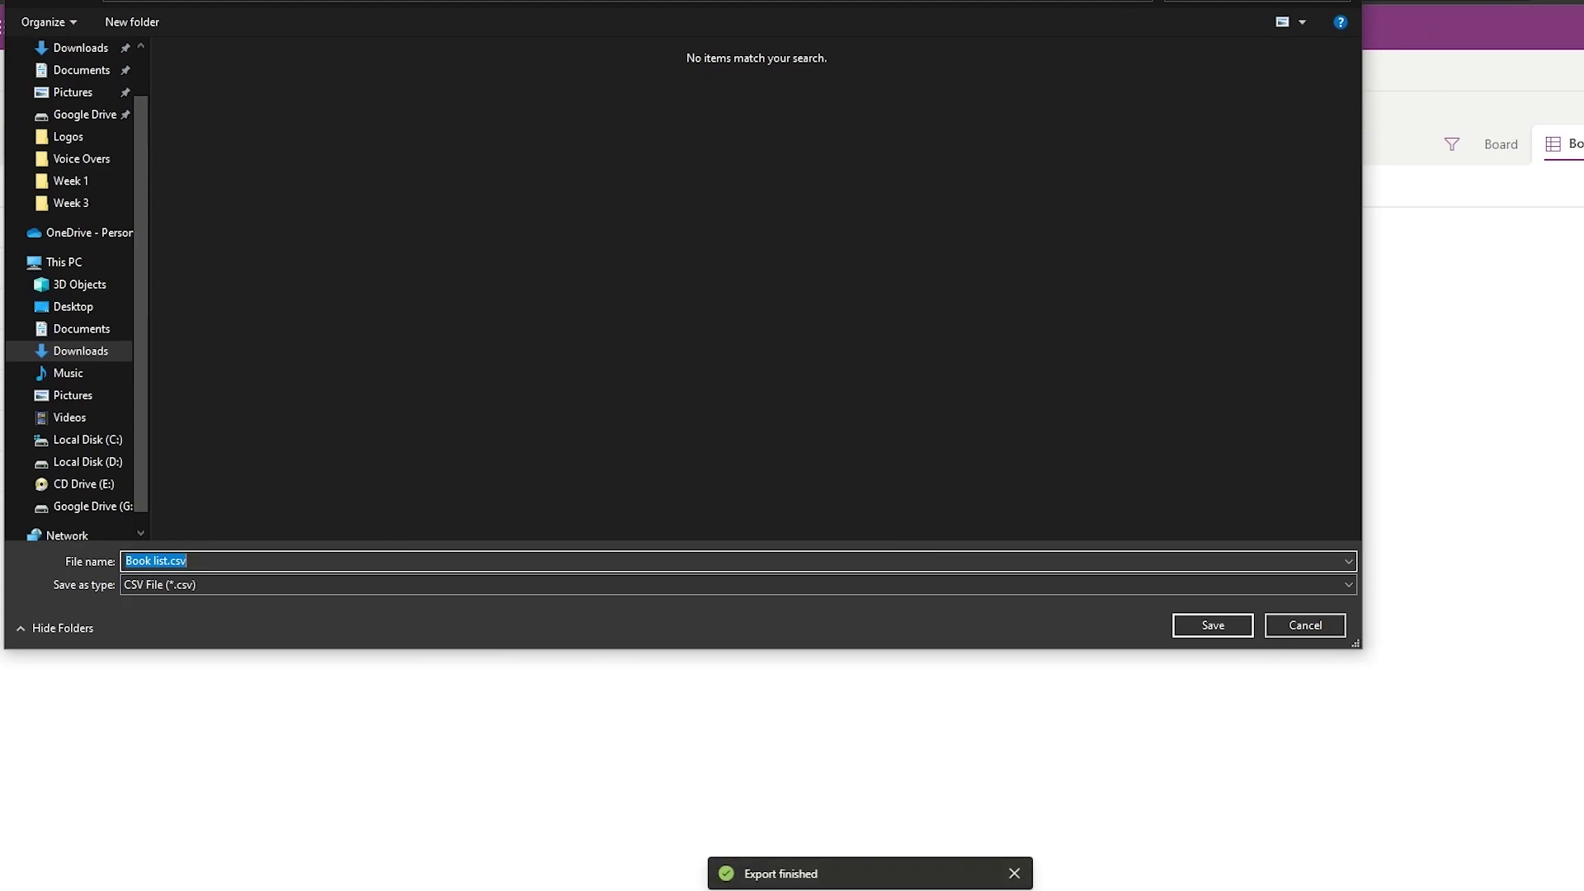
{"action": "key", "text": "Return"}
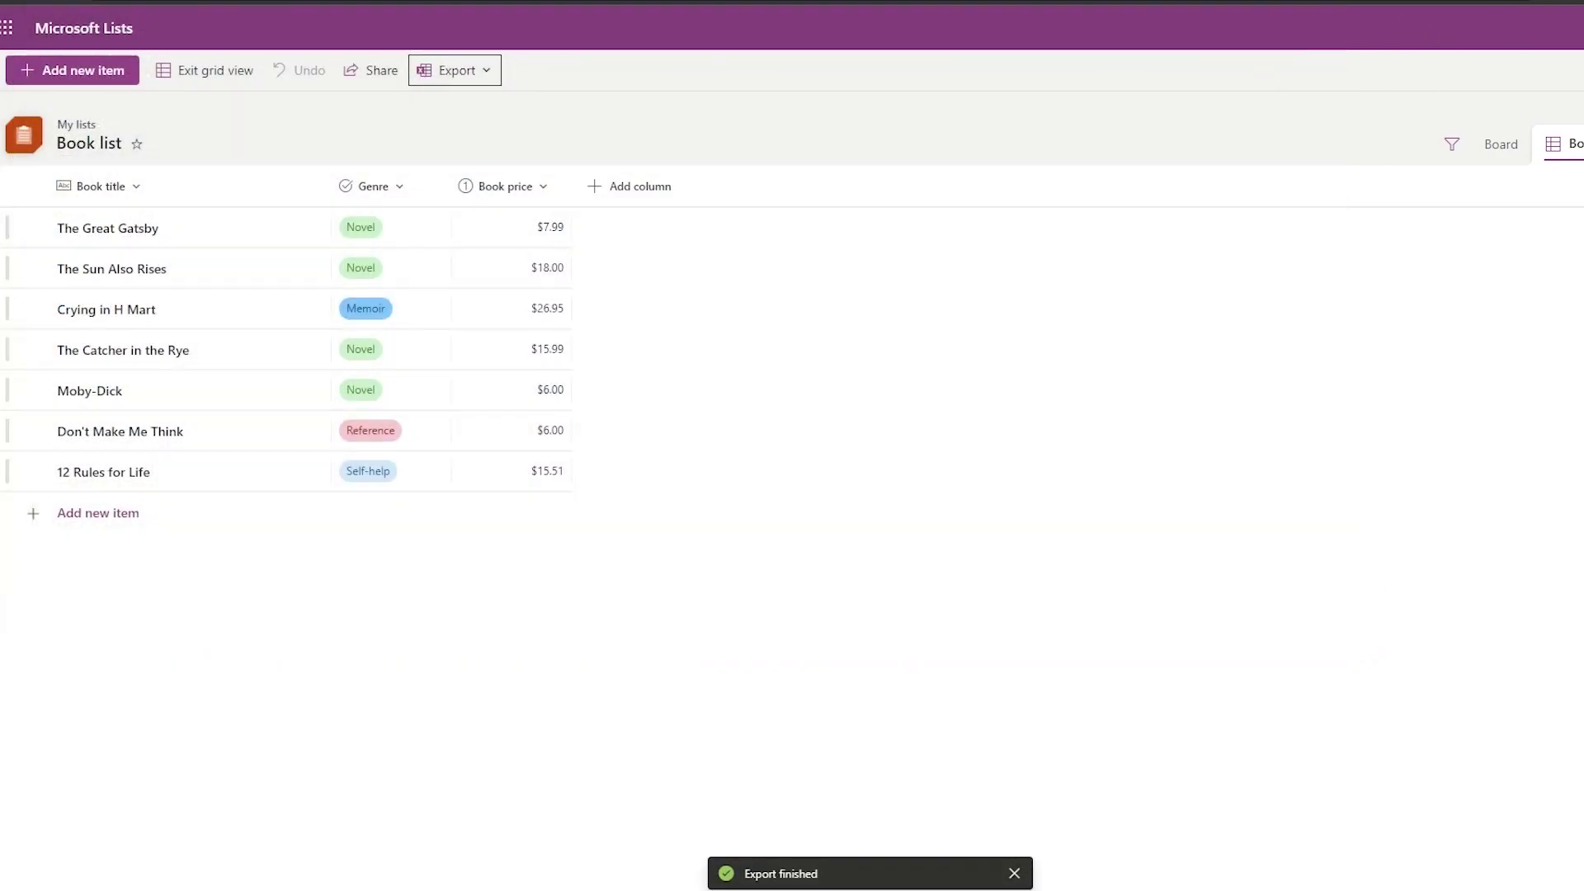
Step: Browse the Microsoft 365 app list, then go to the Microsoft Lists home page
{"action": "left_click", "coordinate": [15, 33]}
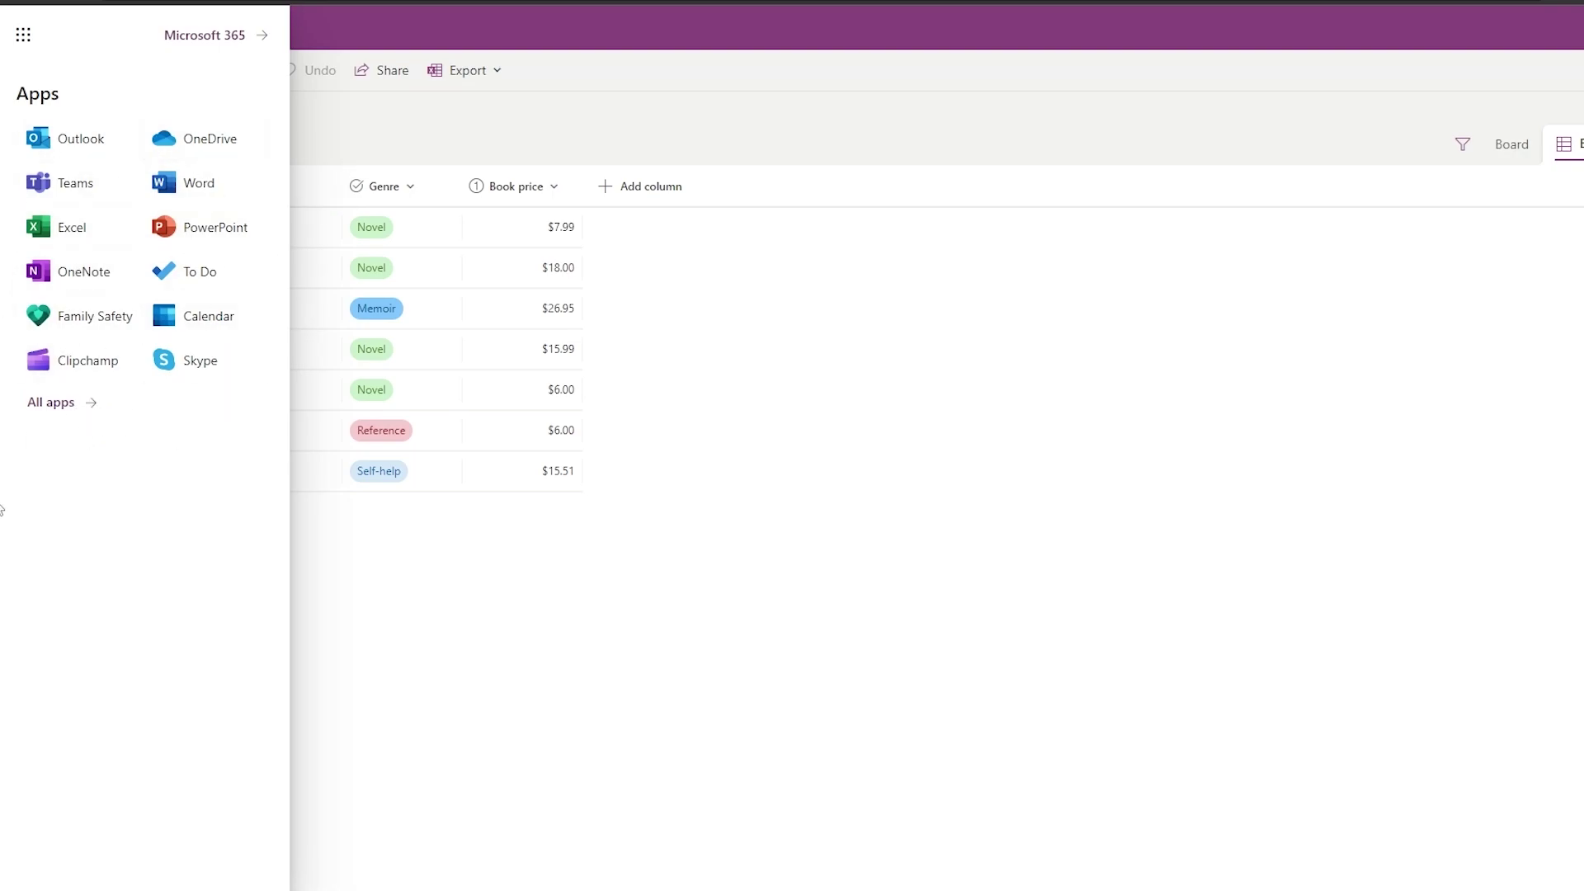
{"action": "left_click", "coordinate": [69, 417]}
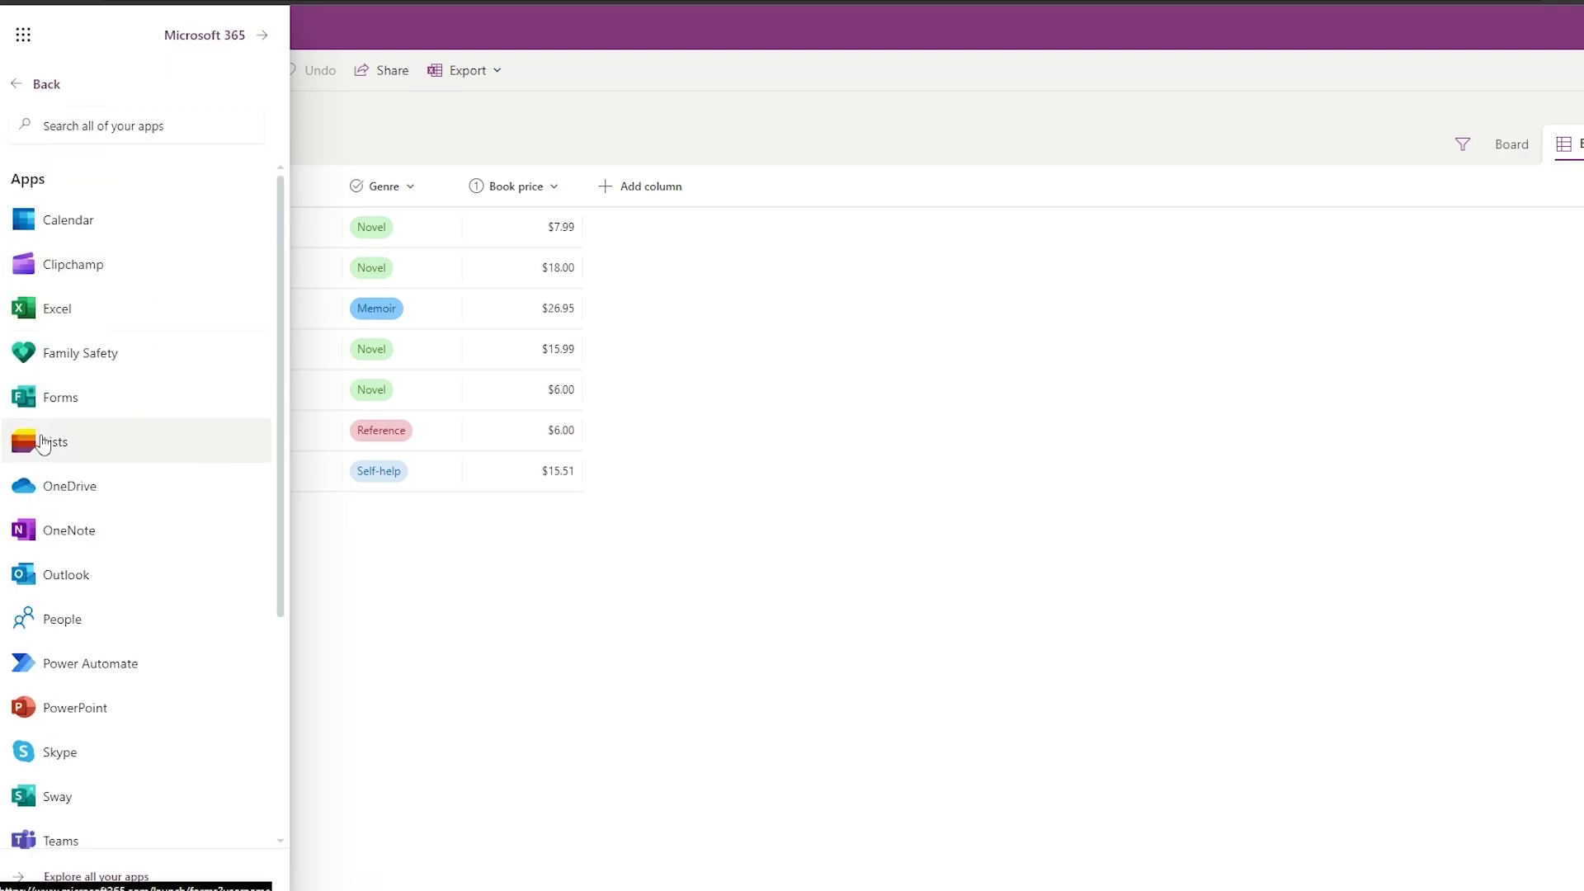
{"action": "scroll", "coordinate": [96, 618], "scroll_direction": "down", "scroll_amount": 4}
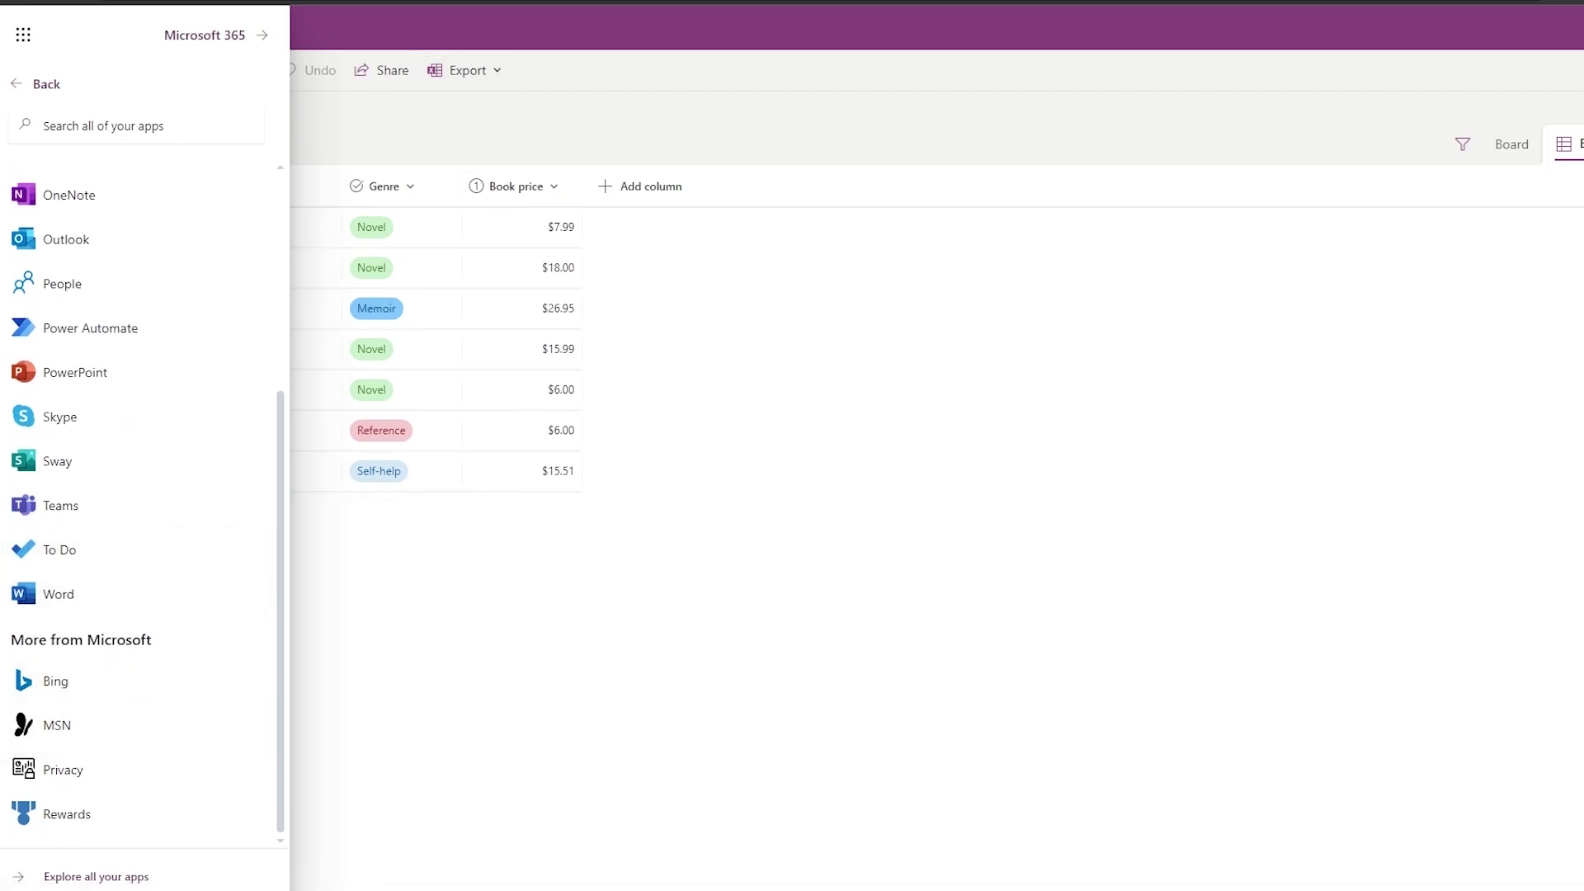
{"action": "left_click", "coordinate": [23, 34]}
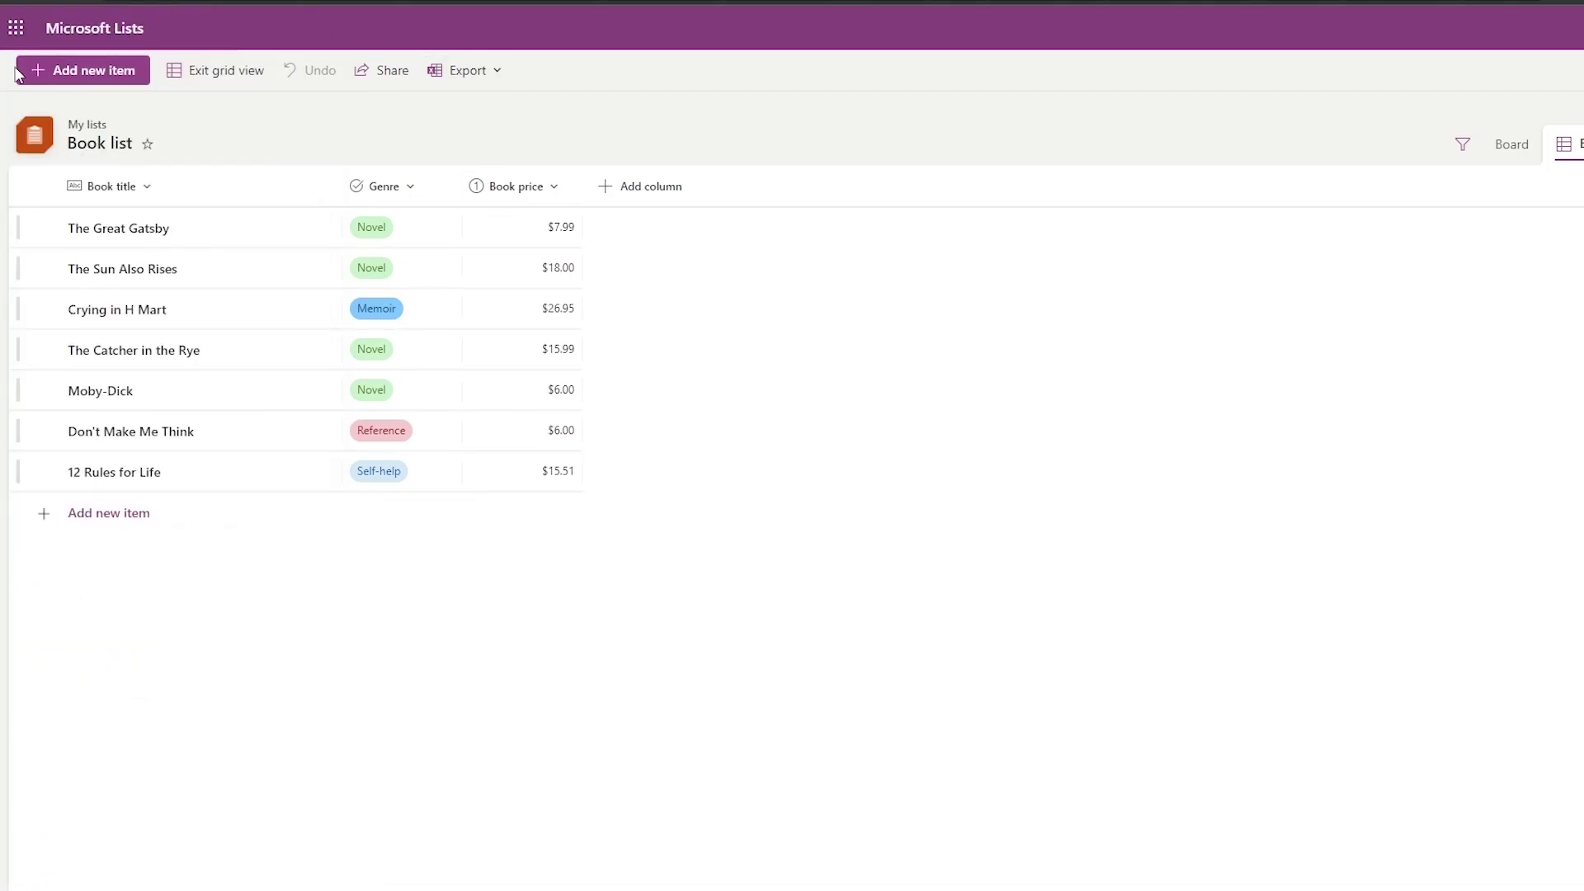
{"action": "left_click", "coordinate": [93, 35]}
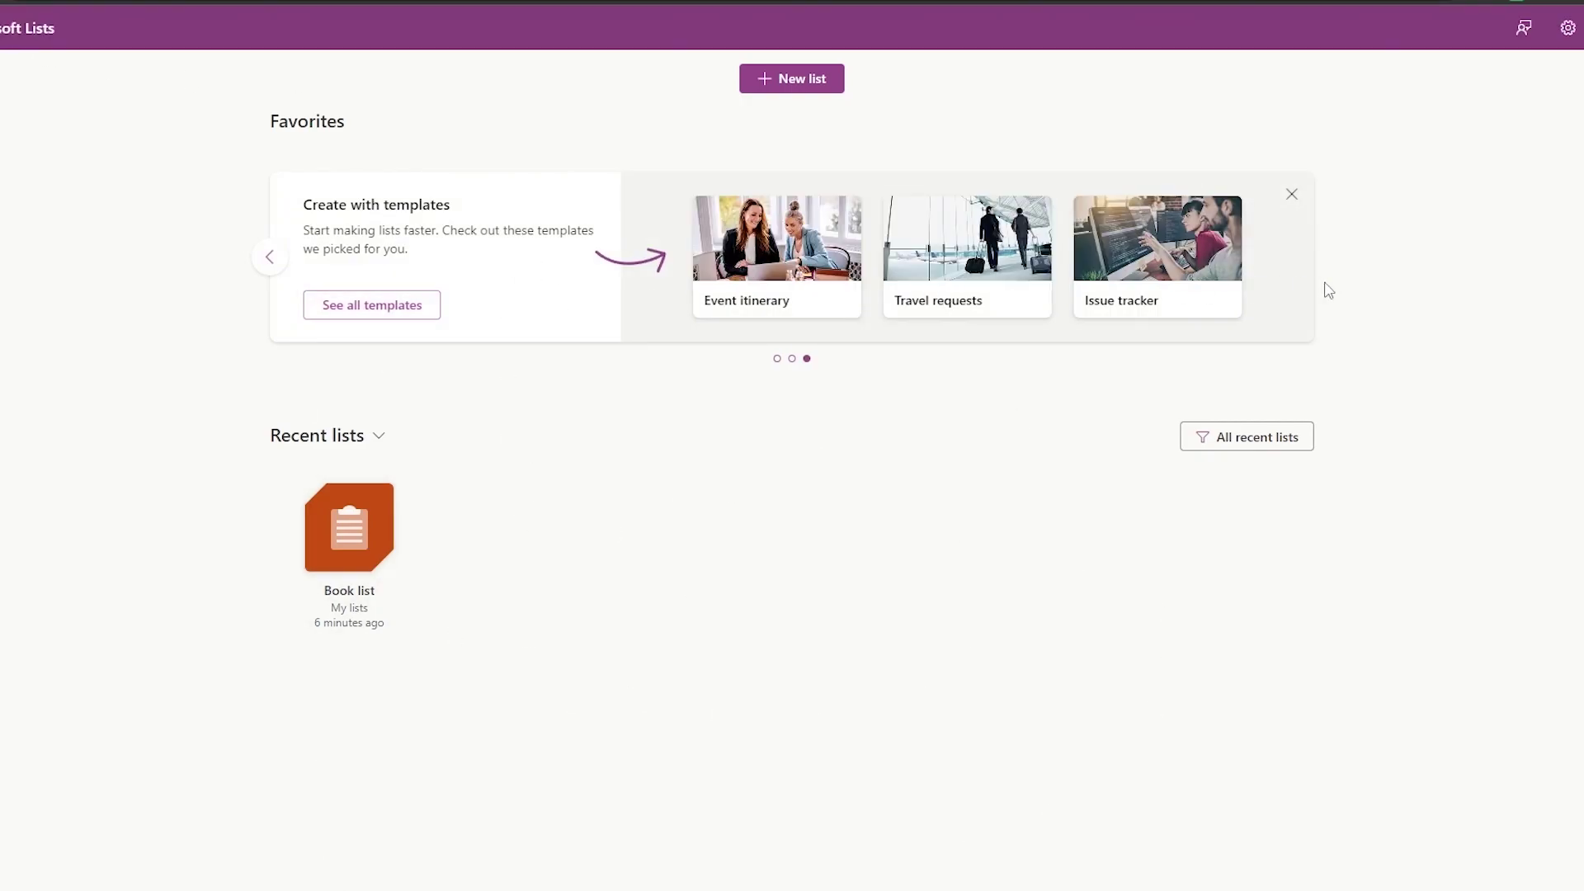
Step: Cycle the home-page carousel to the 'Create with templates' slide
{"action": "mouse_move", "coordinate": [753, 293]}
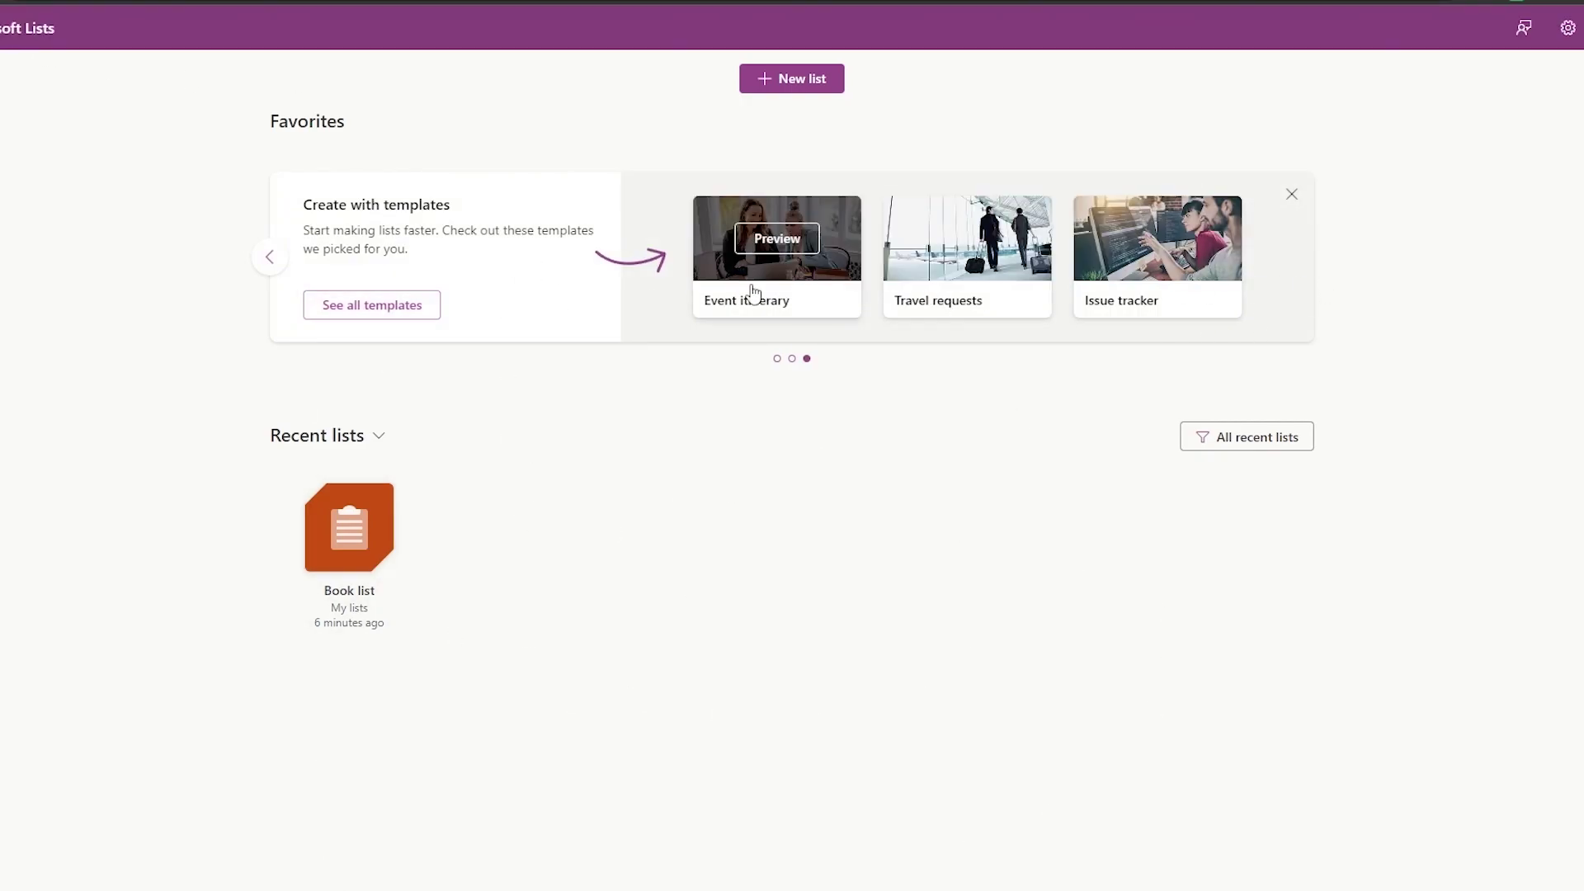
{"action": "left_click", "coordinate": [271, 258]}
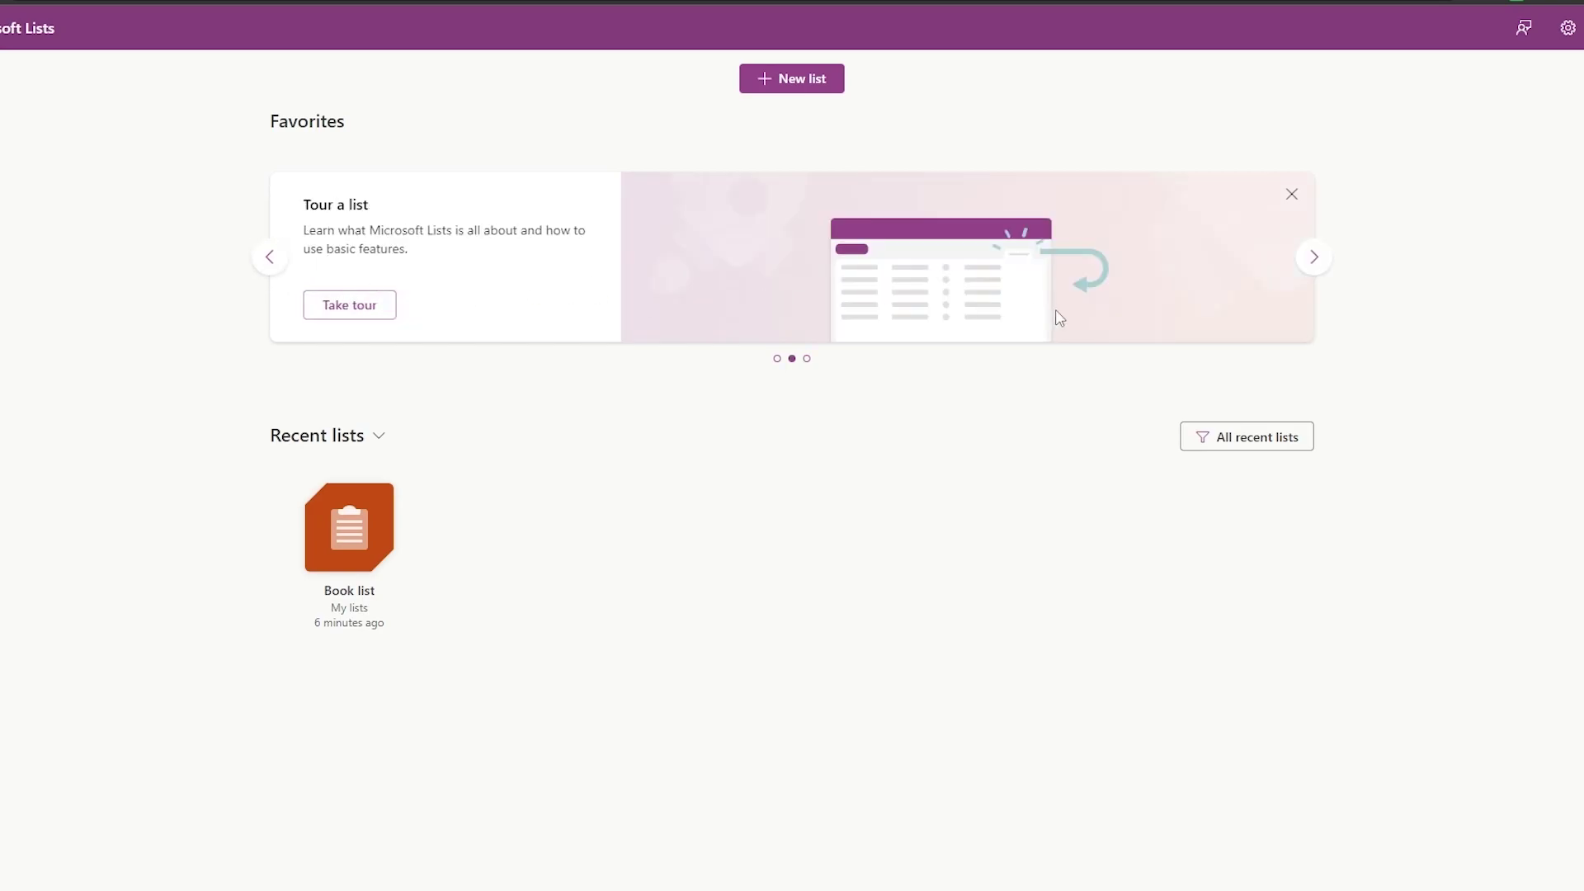
{"action": "left_click", "coordinate": [267, 257]}
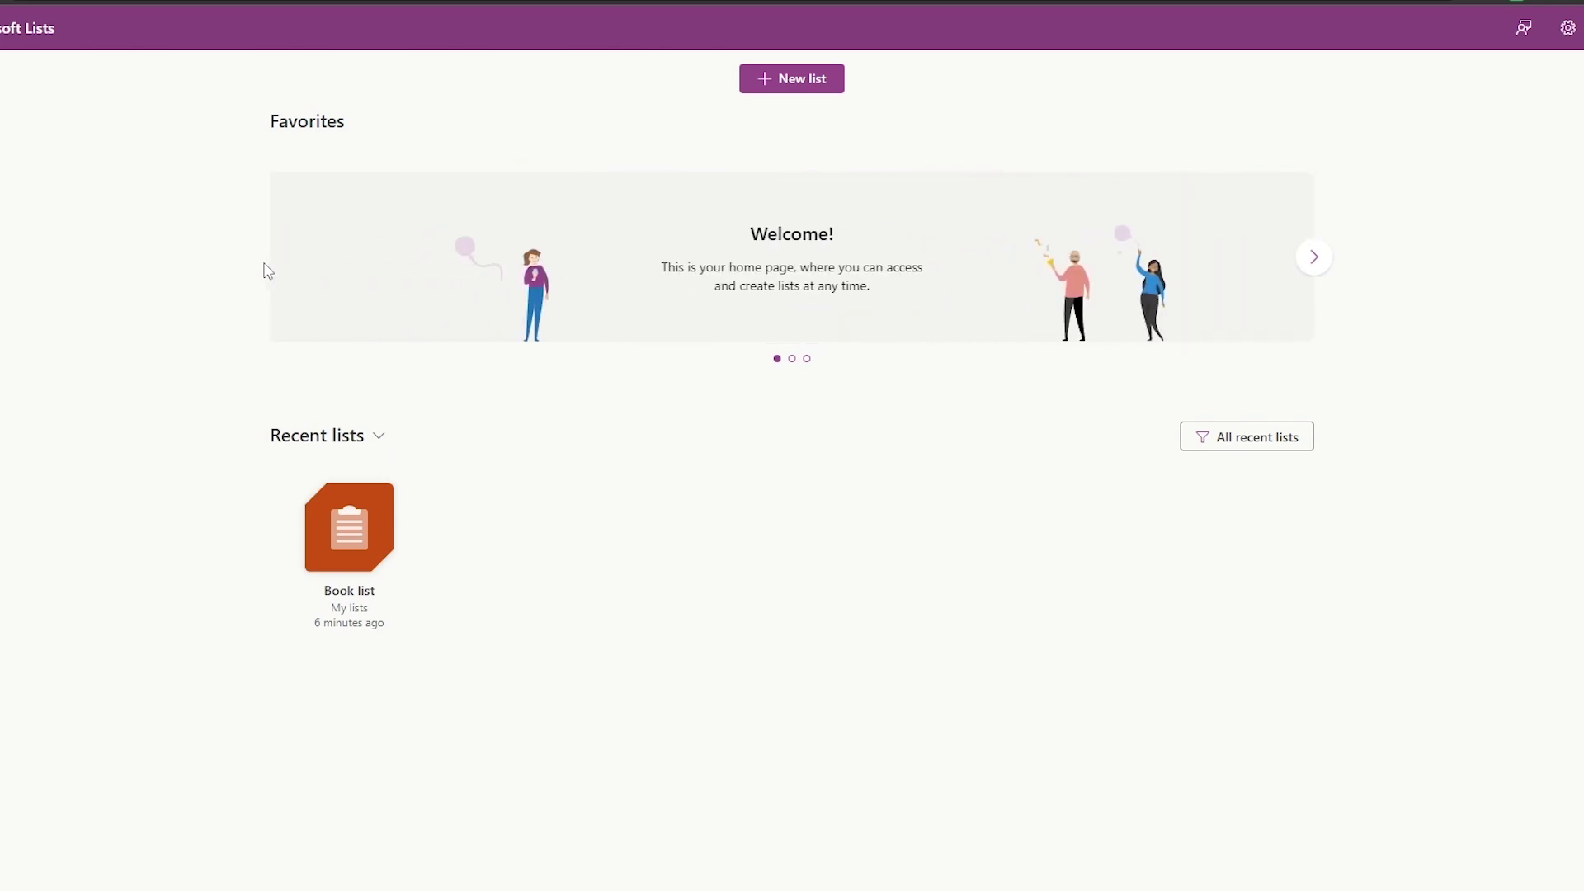
{"action": "left_click", "coordinate": [1315, 258]}
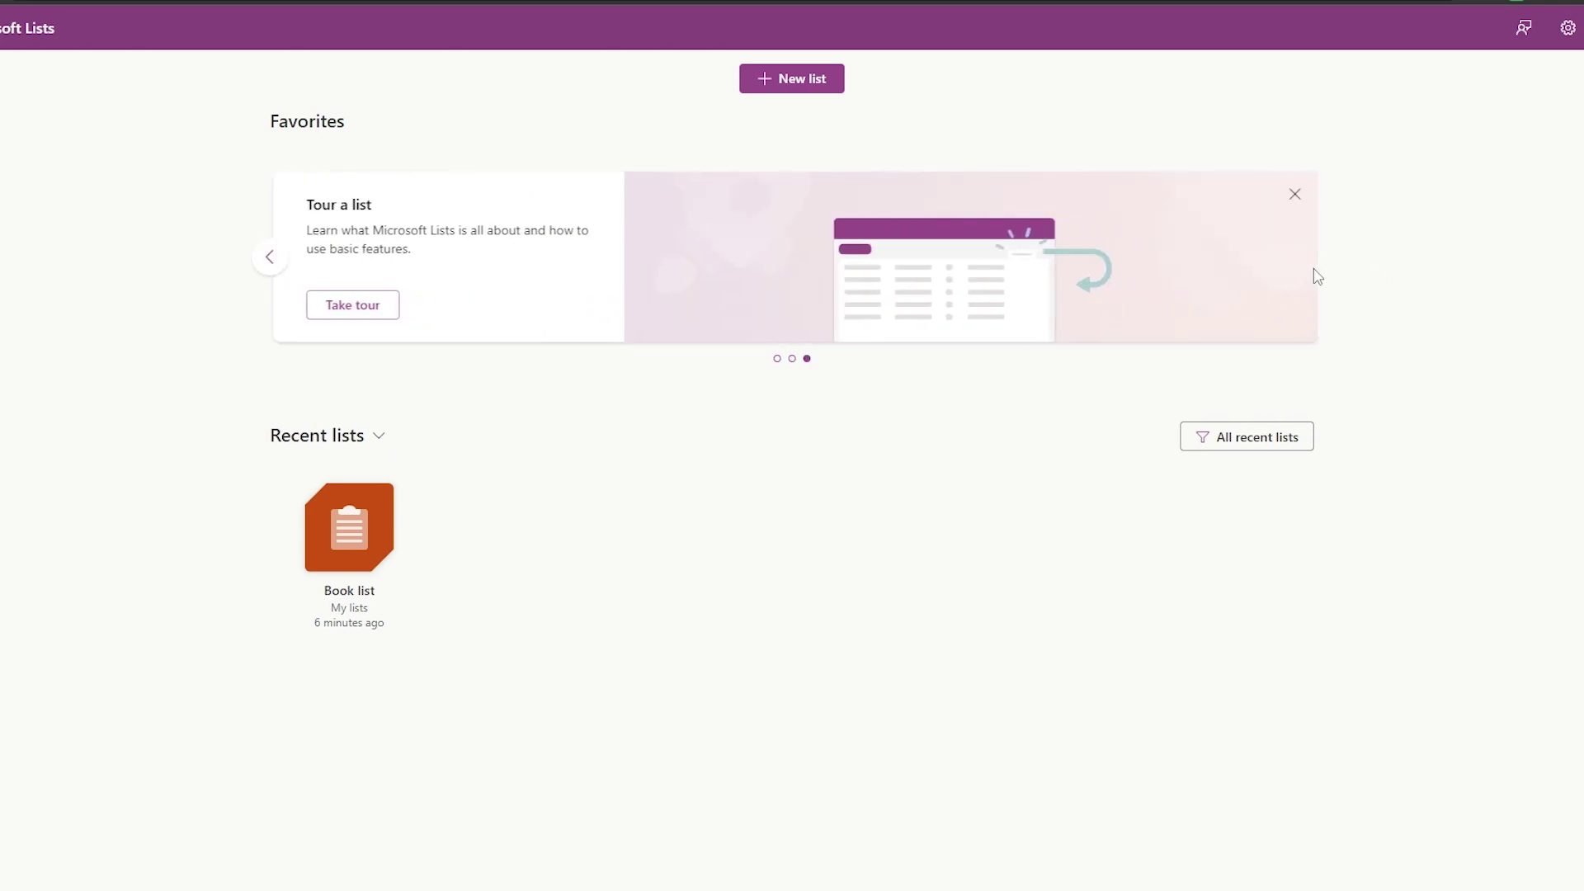
{"action": "left_click", "coordinate": [1315, 258]}
Step: Open the full template gallery and choose the Work progress tracker template
{"action": "left_click", "coordinate": [365, 320]}
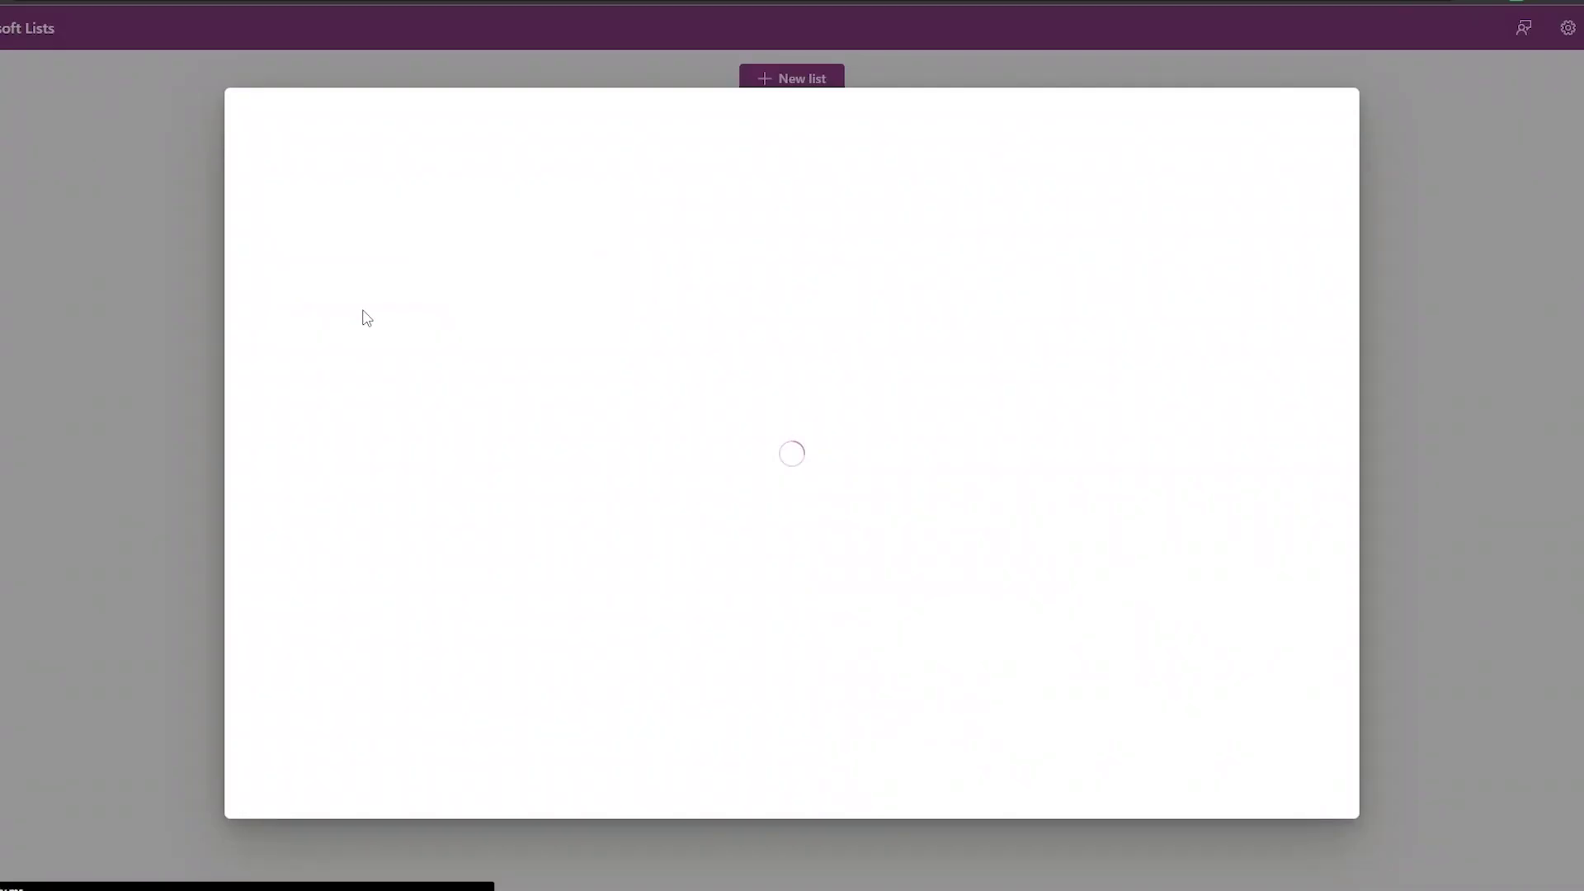
{"action": "scroll", "coordinate": [364, 343], "scroll_direction": "down", "scroll_amount": 2}
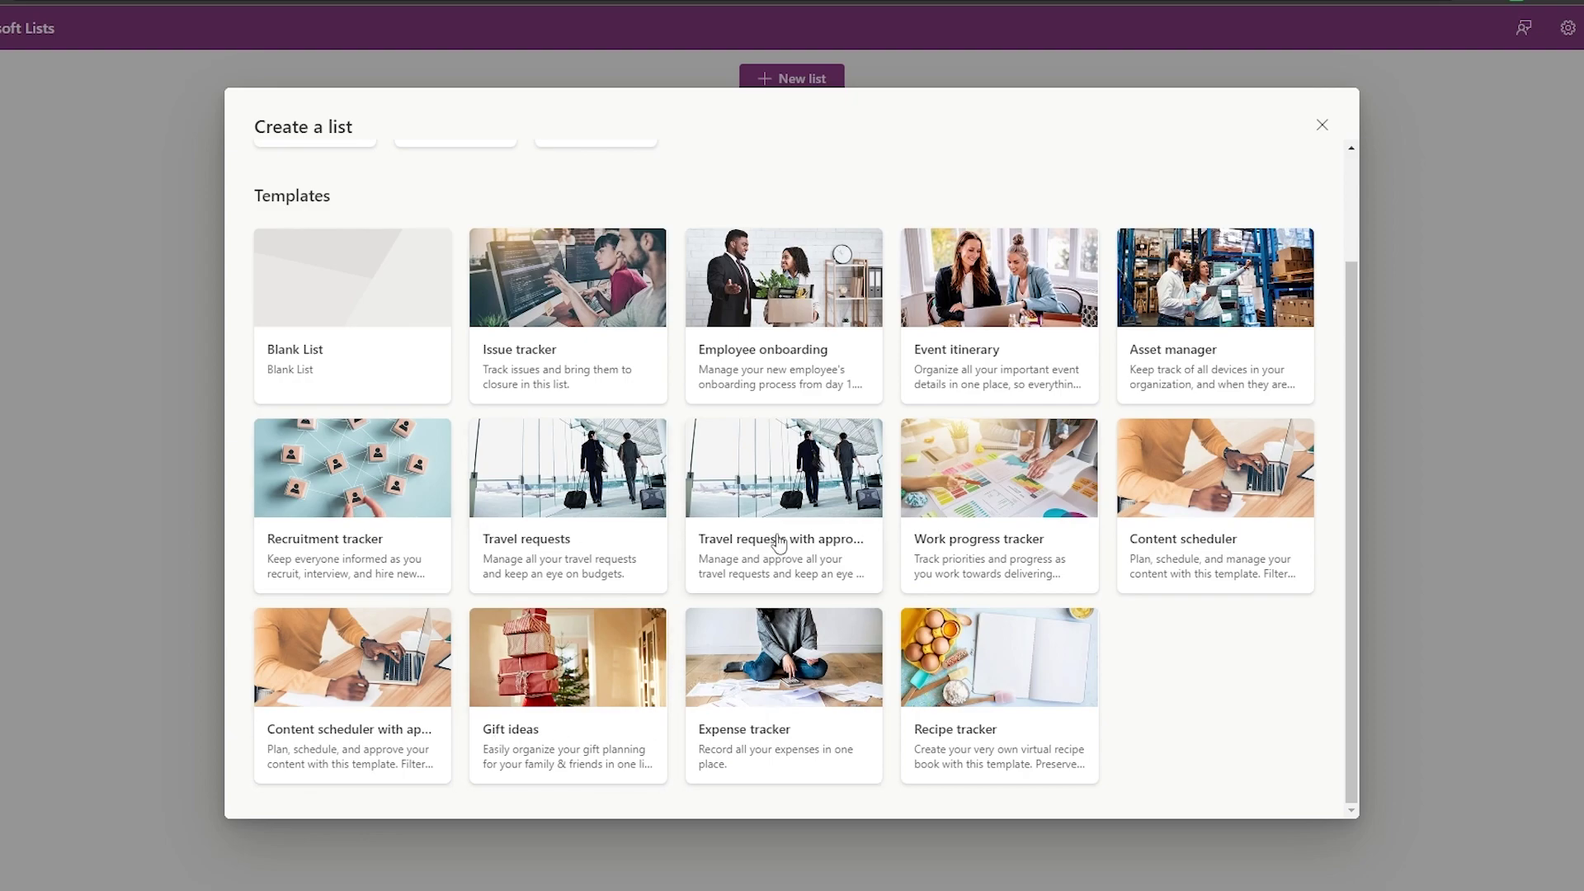
{"action": "left_click", "coordinate": [978, 495]}
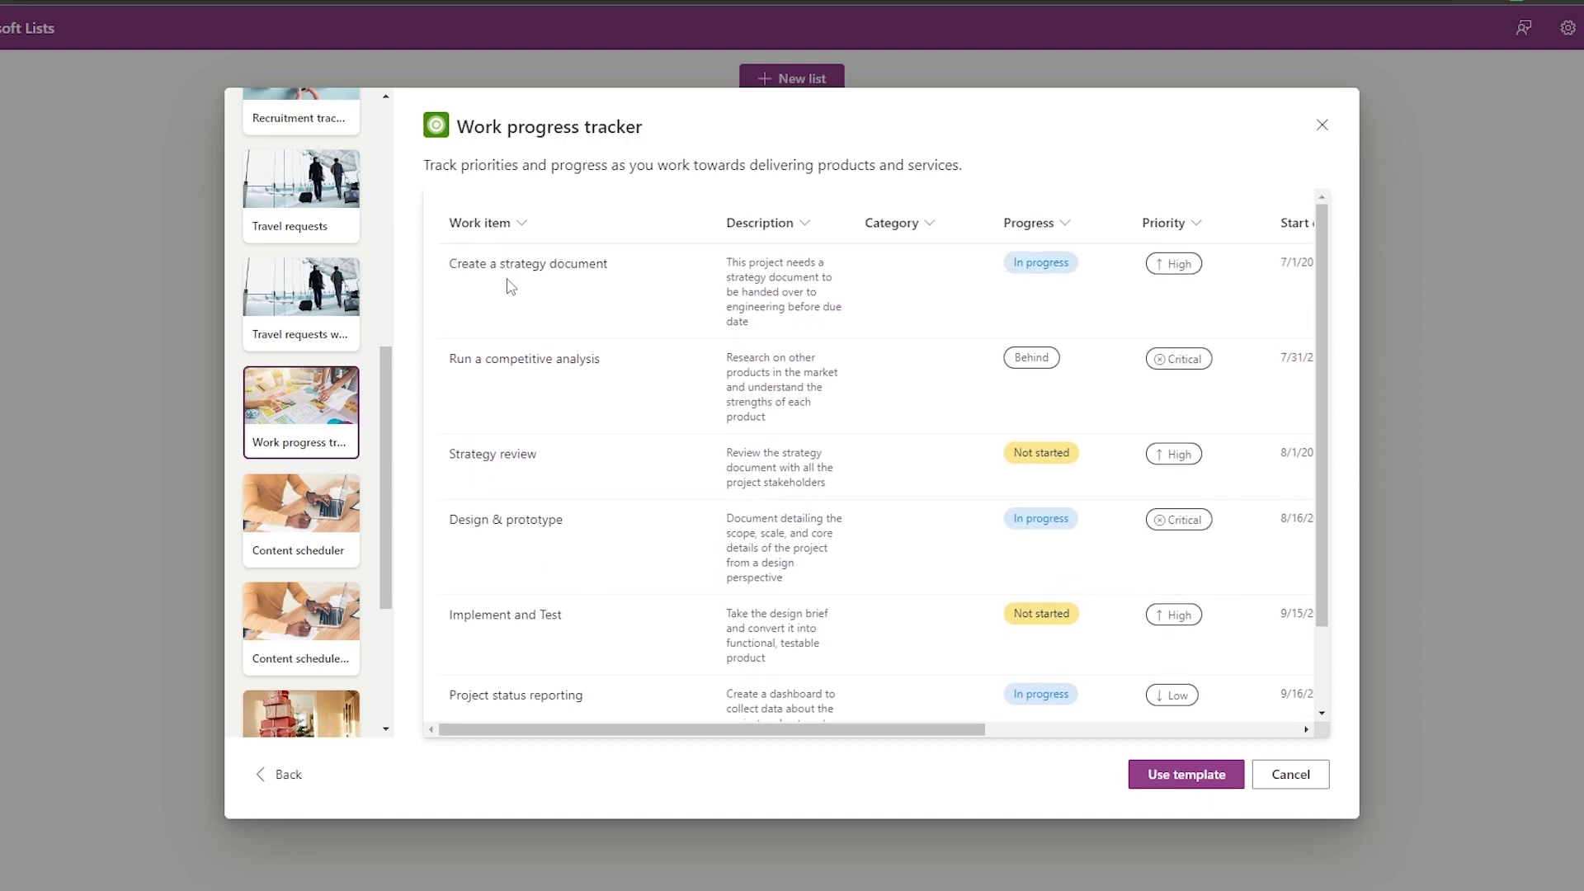
Step: Scroll through the template's sample work items and columns
{"action": "scroll", "coordinate": [743, 261], "scroll_direction": "down", "scroll_amount": 1}
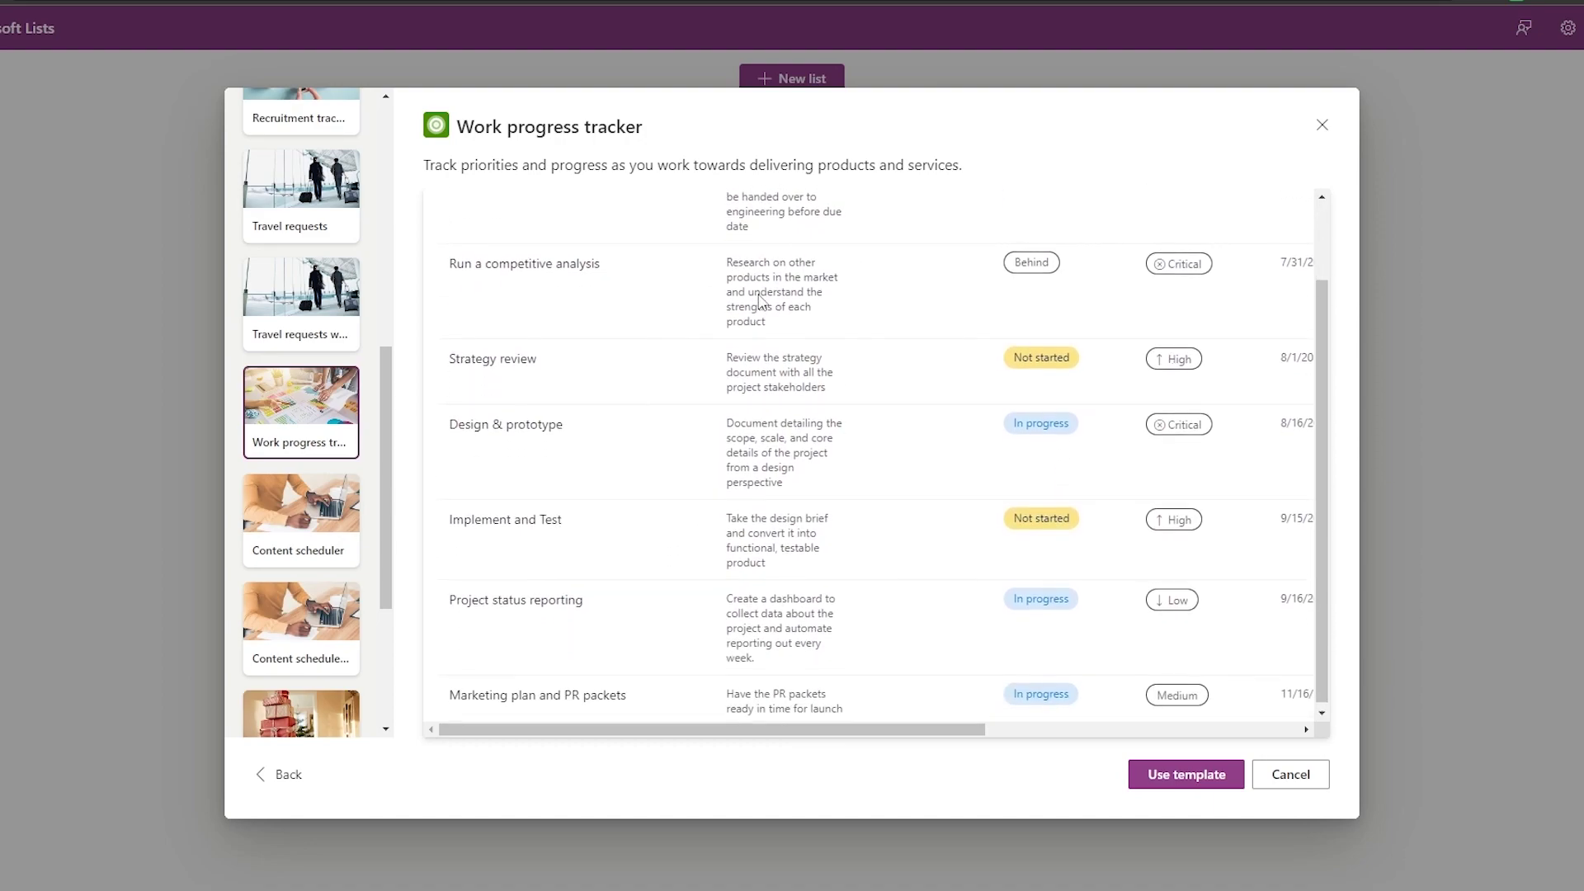
{"action": "scroll", "coordinate": [1019, 248], "scroll_direction": "up", "scroll_amount": 1}
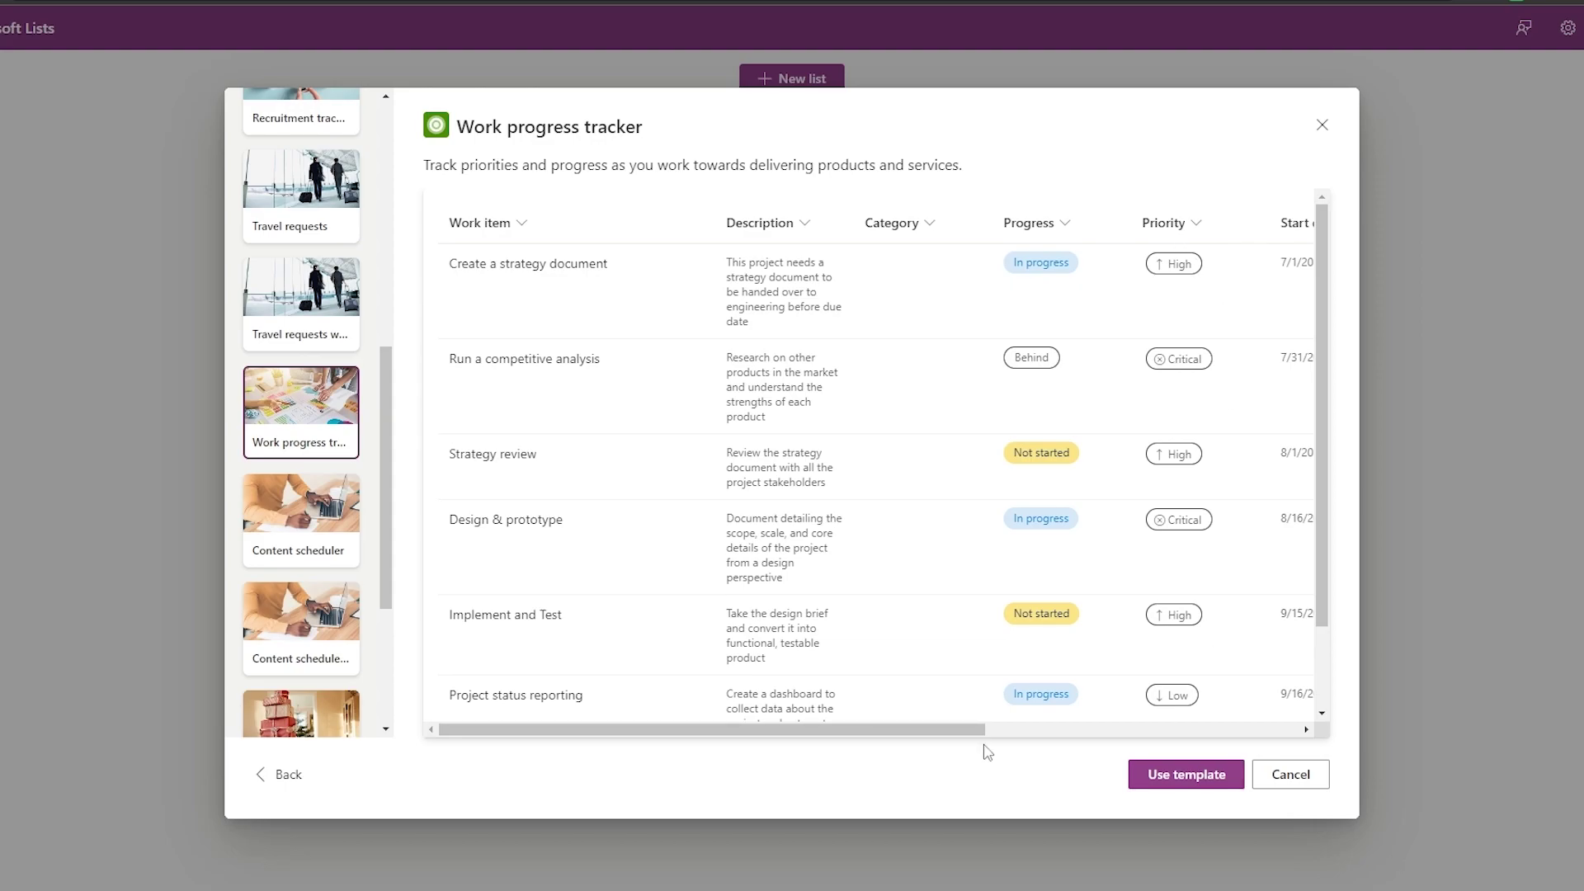
{"action": "scroll", "coordinate": [924, 734], "scroll_direction": "right", "scroll_amount": 5}
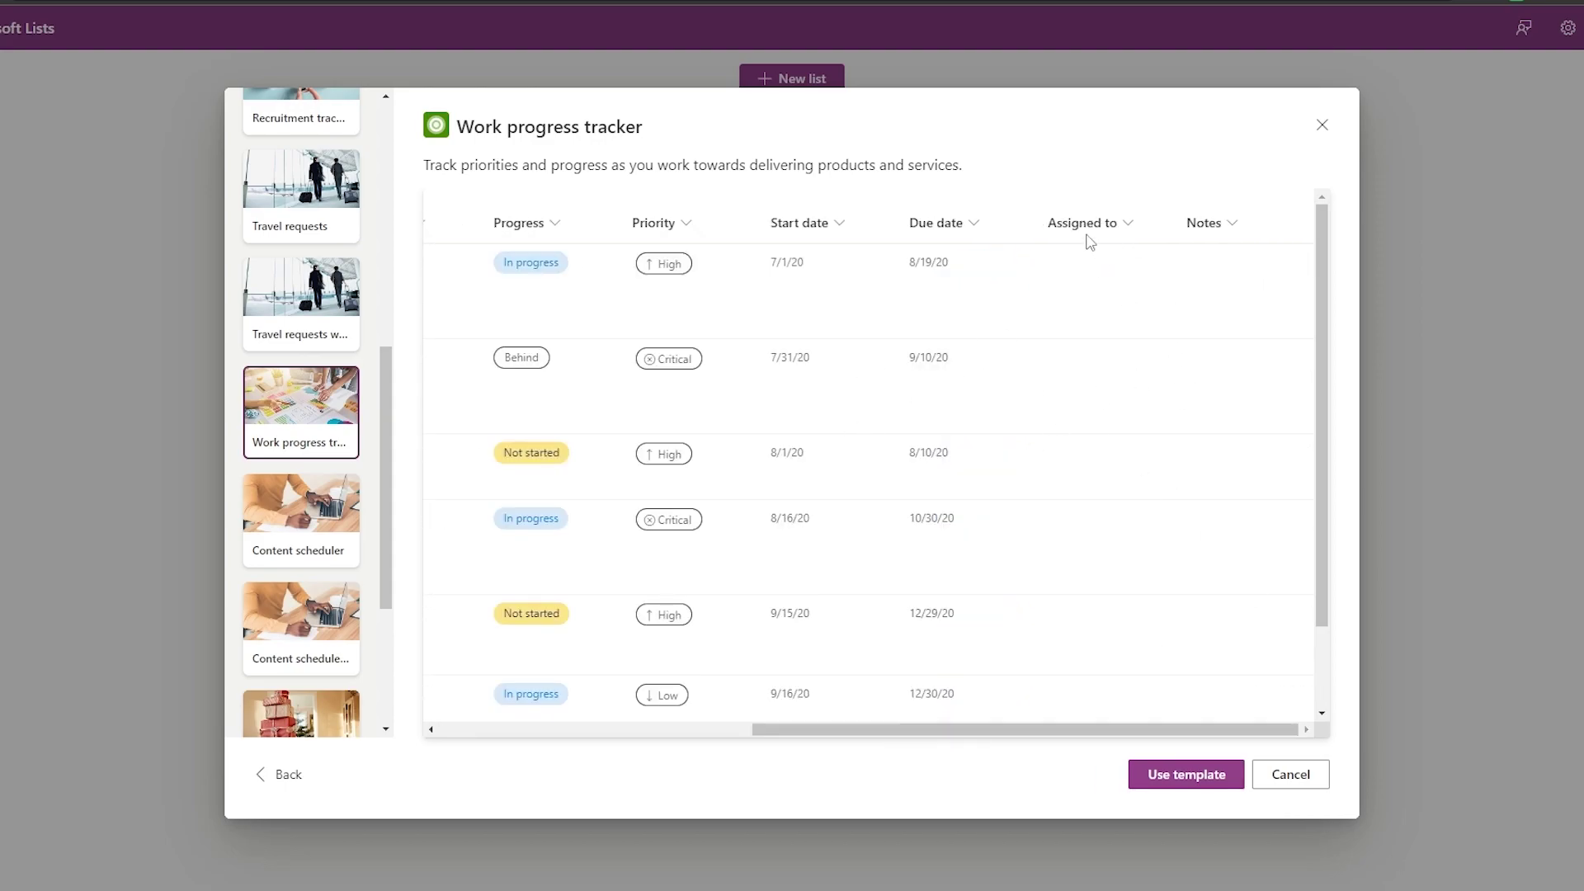
{"action": "scroll", "coordinate": [1156, 619], "scroll_direction": "down", "scroll_amount": 1}
{"action": "left_click_drag", "start_coordinate": [958, 732], "coordinate": [599, 734]}
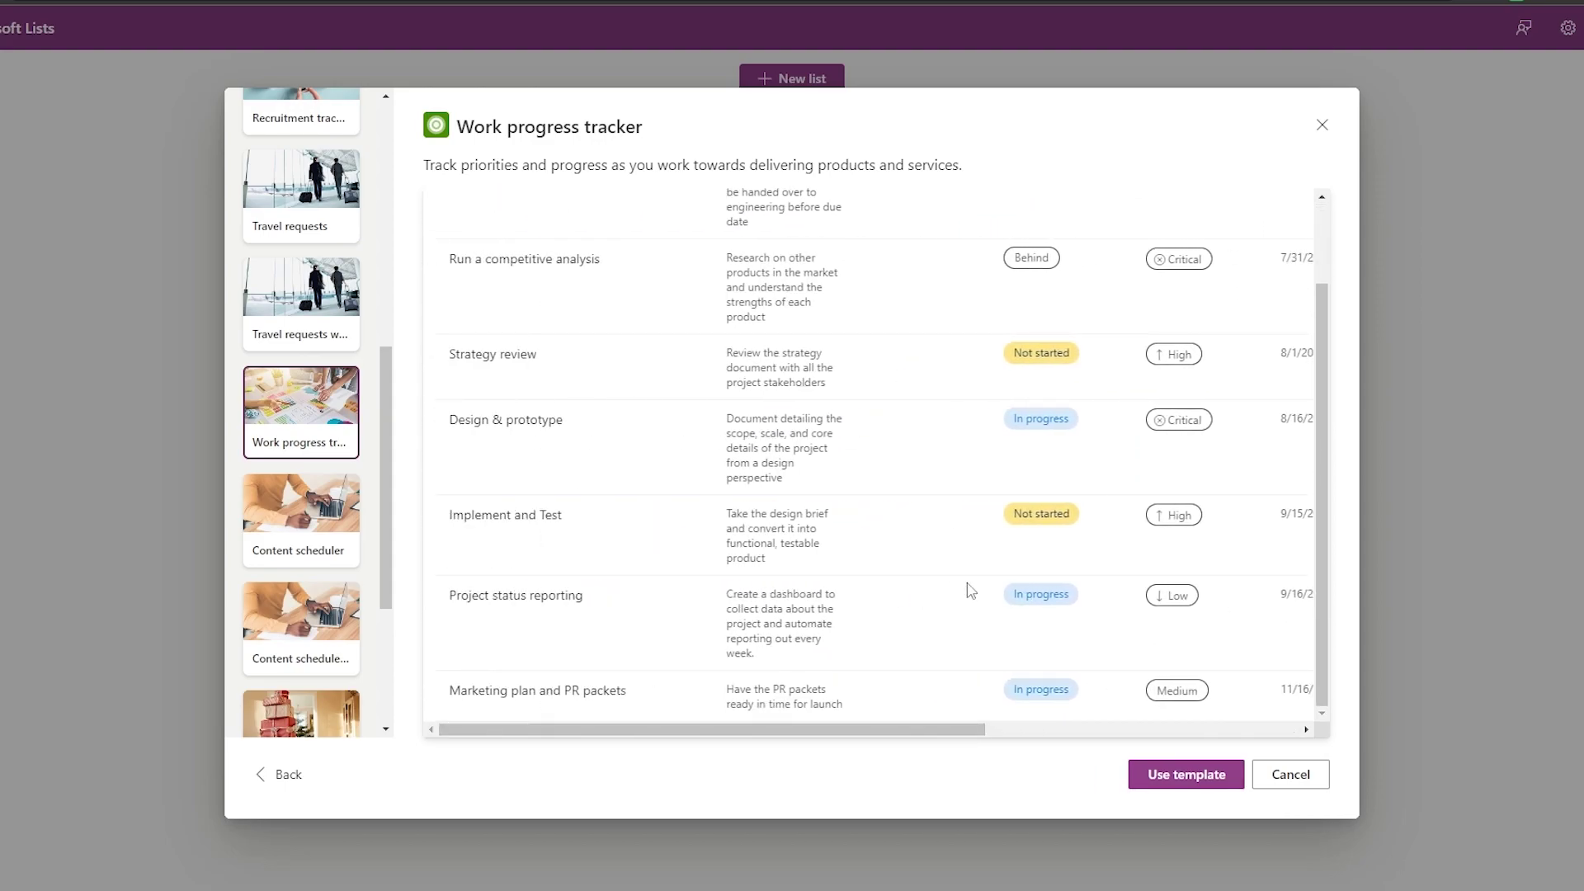
Step: Create the 'Work progress tracker' list from the template, keeping its green colour and icon
{"action": "left_click", "coordinate": [1175, 782]}
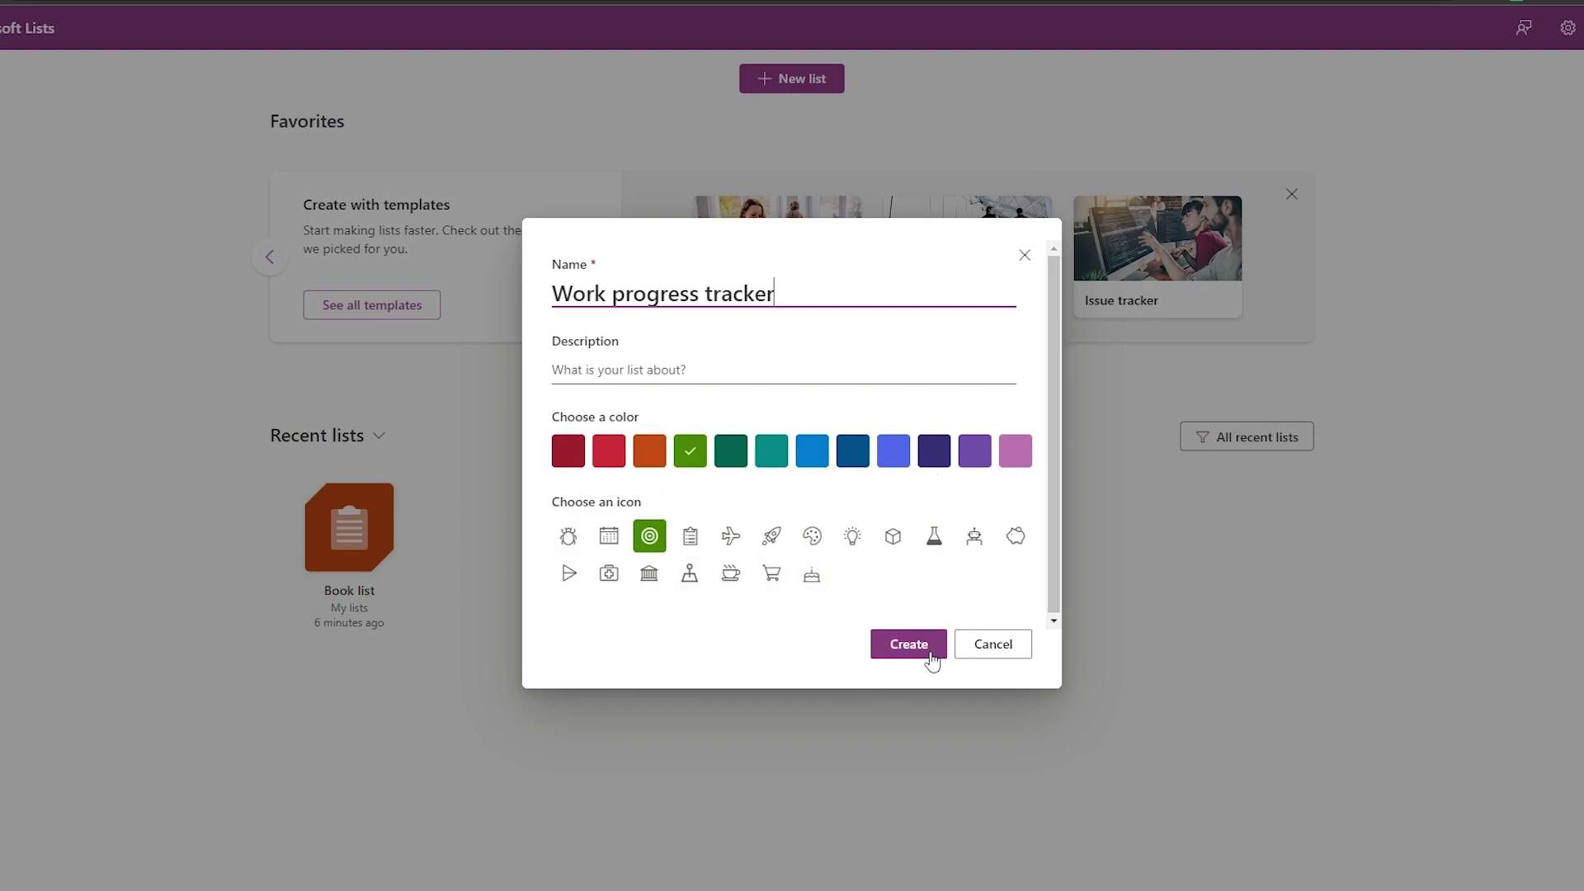
{"action": "left_click", "coordinate": [559, 368]}
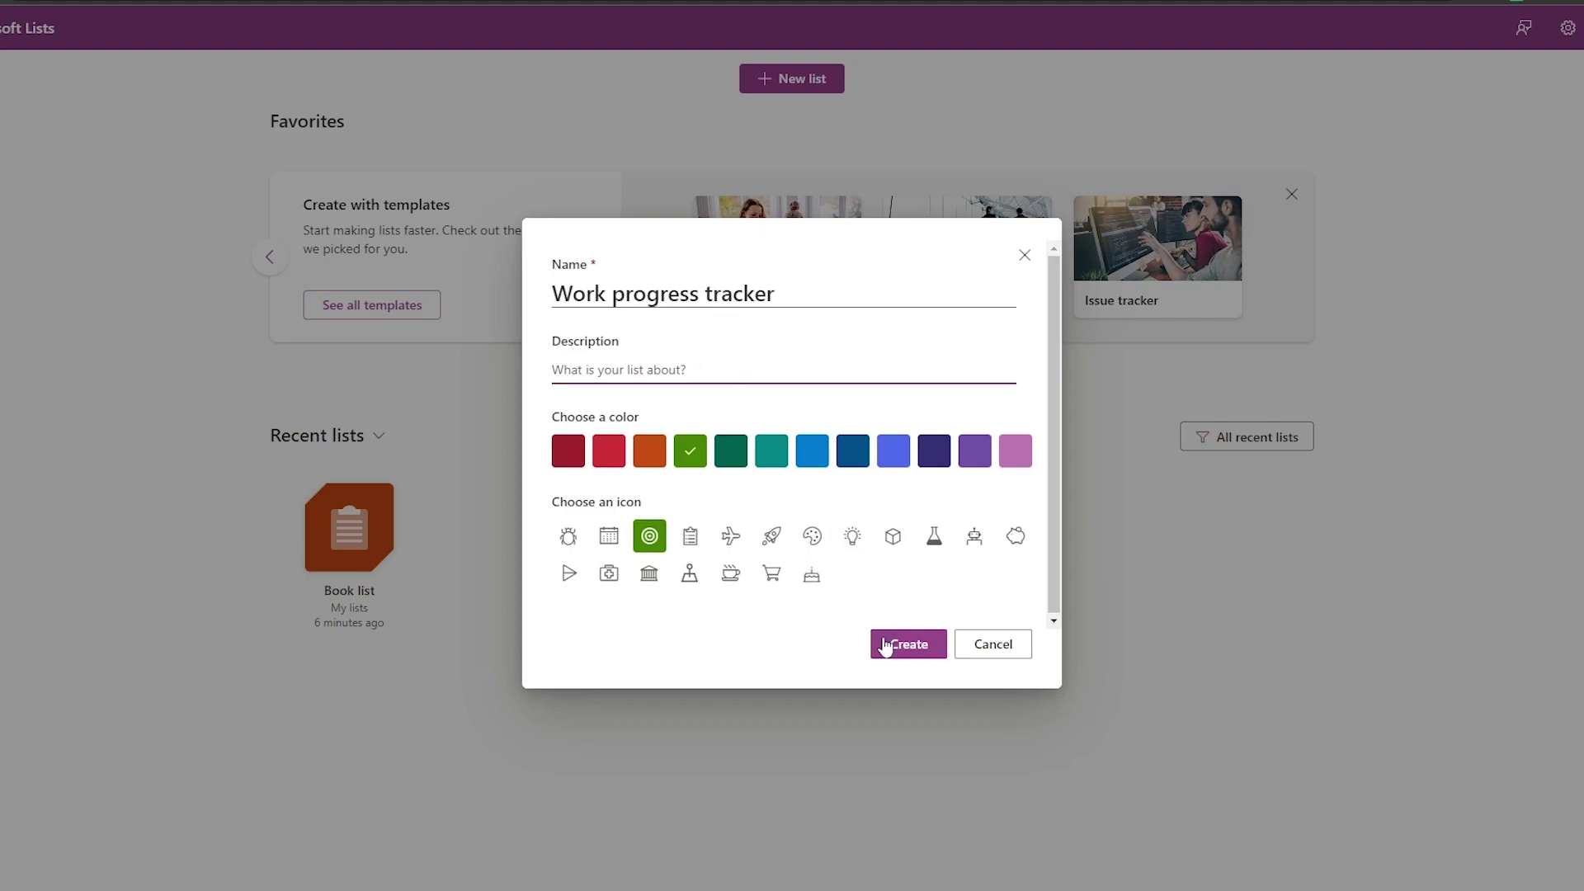
{"action": "left_click_drag", "start_coordinate": [616, 293], "coordinate": [528, 301]}
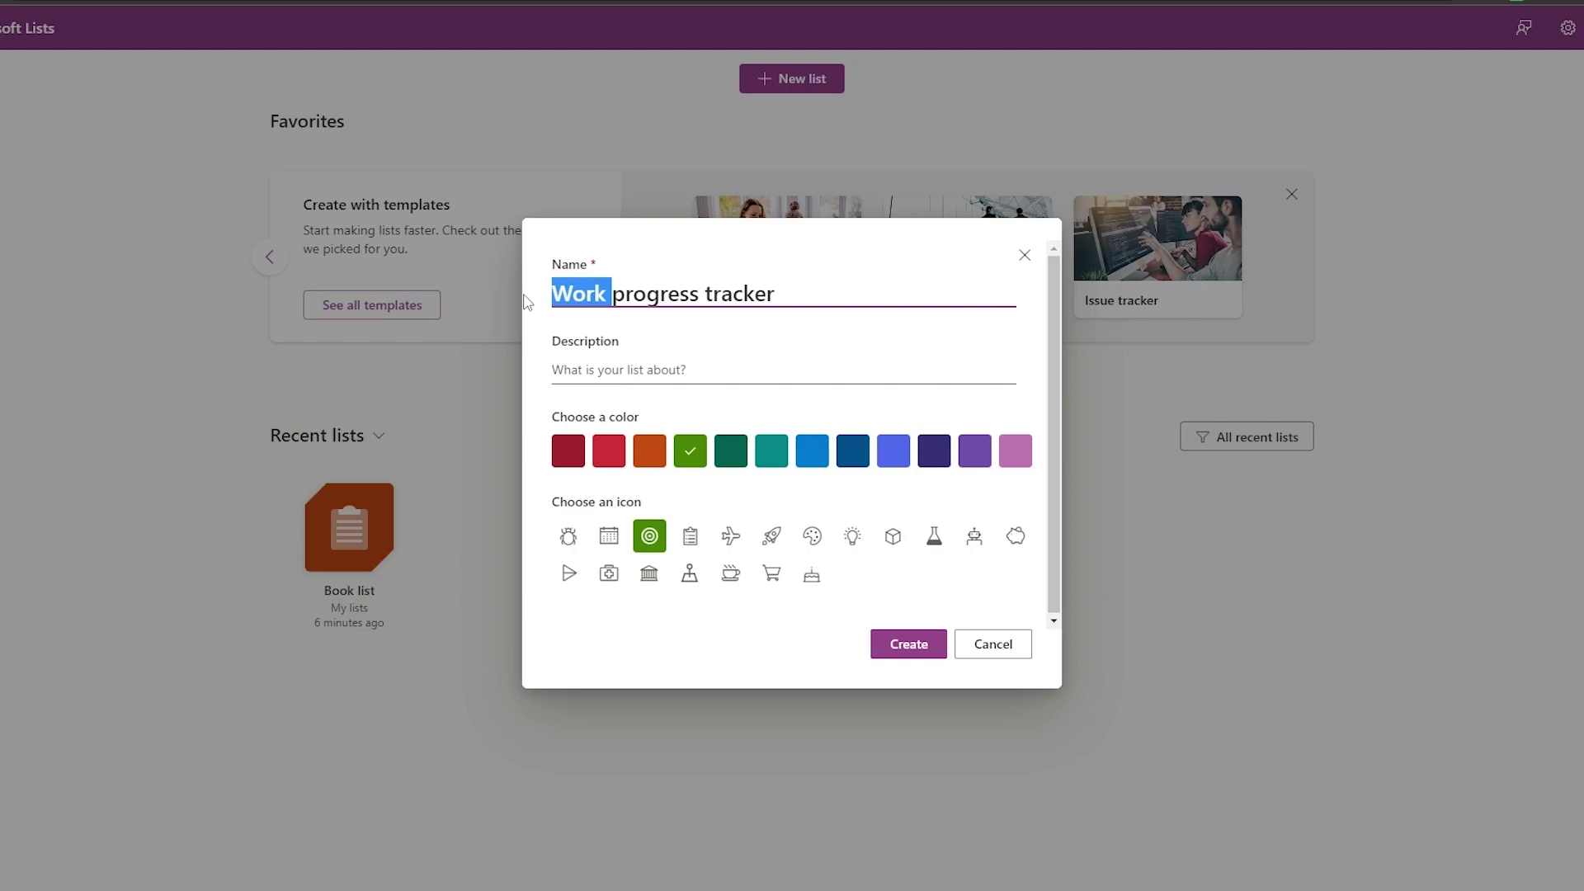
{"action": "left_click", "coordinate": [908, 651]}
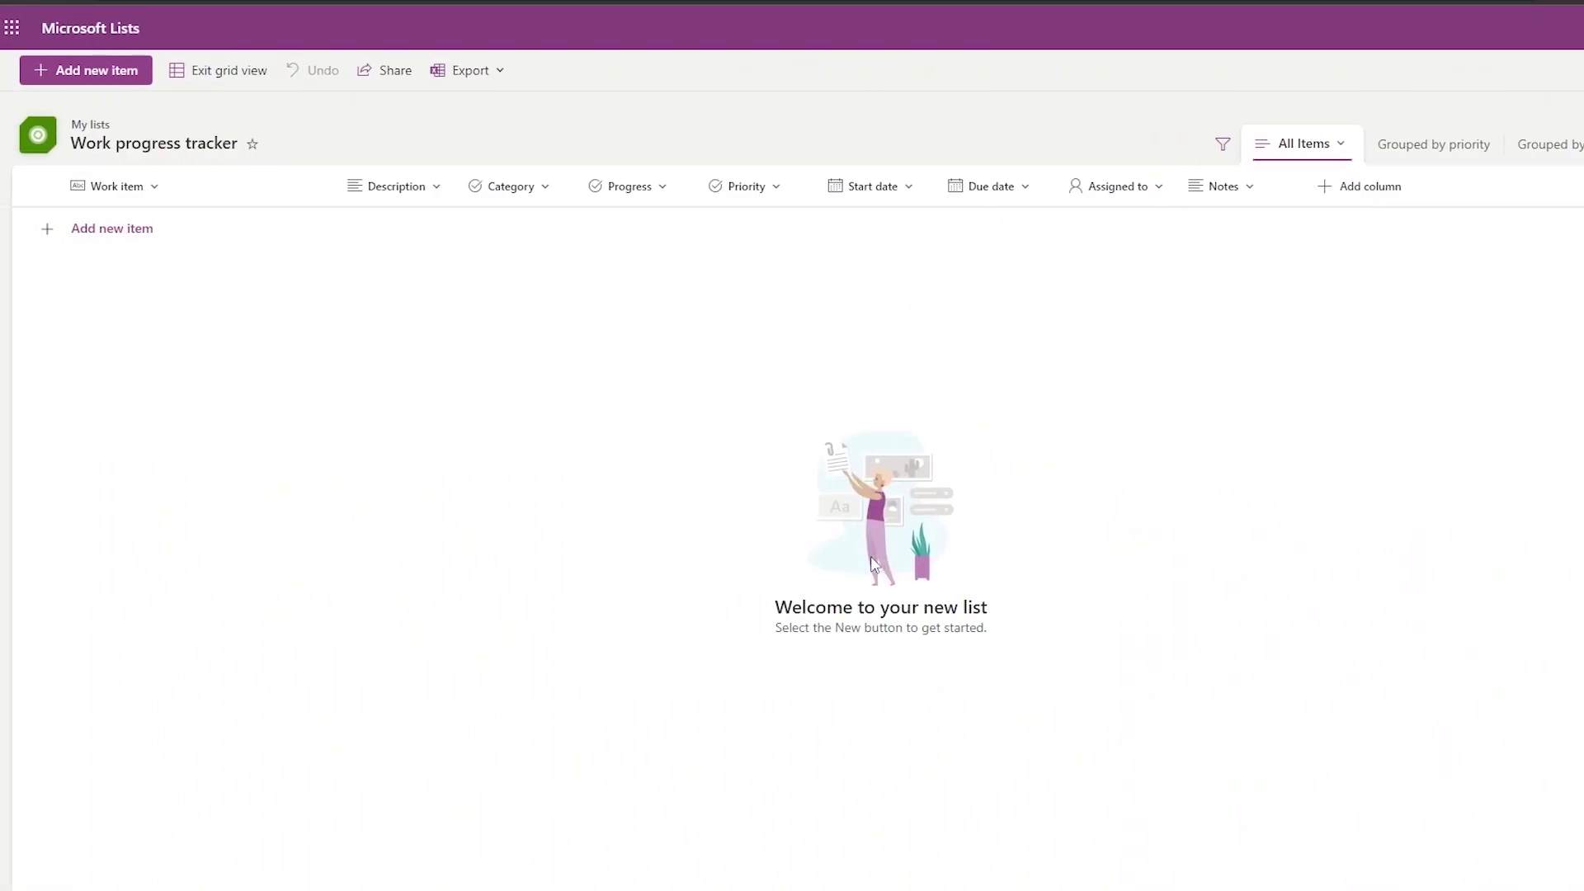
Step: Add a new item titled 'Record some videos for the channel'
{"action": "left_click", "coordinate": [90, 231]}
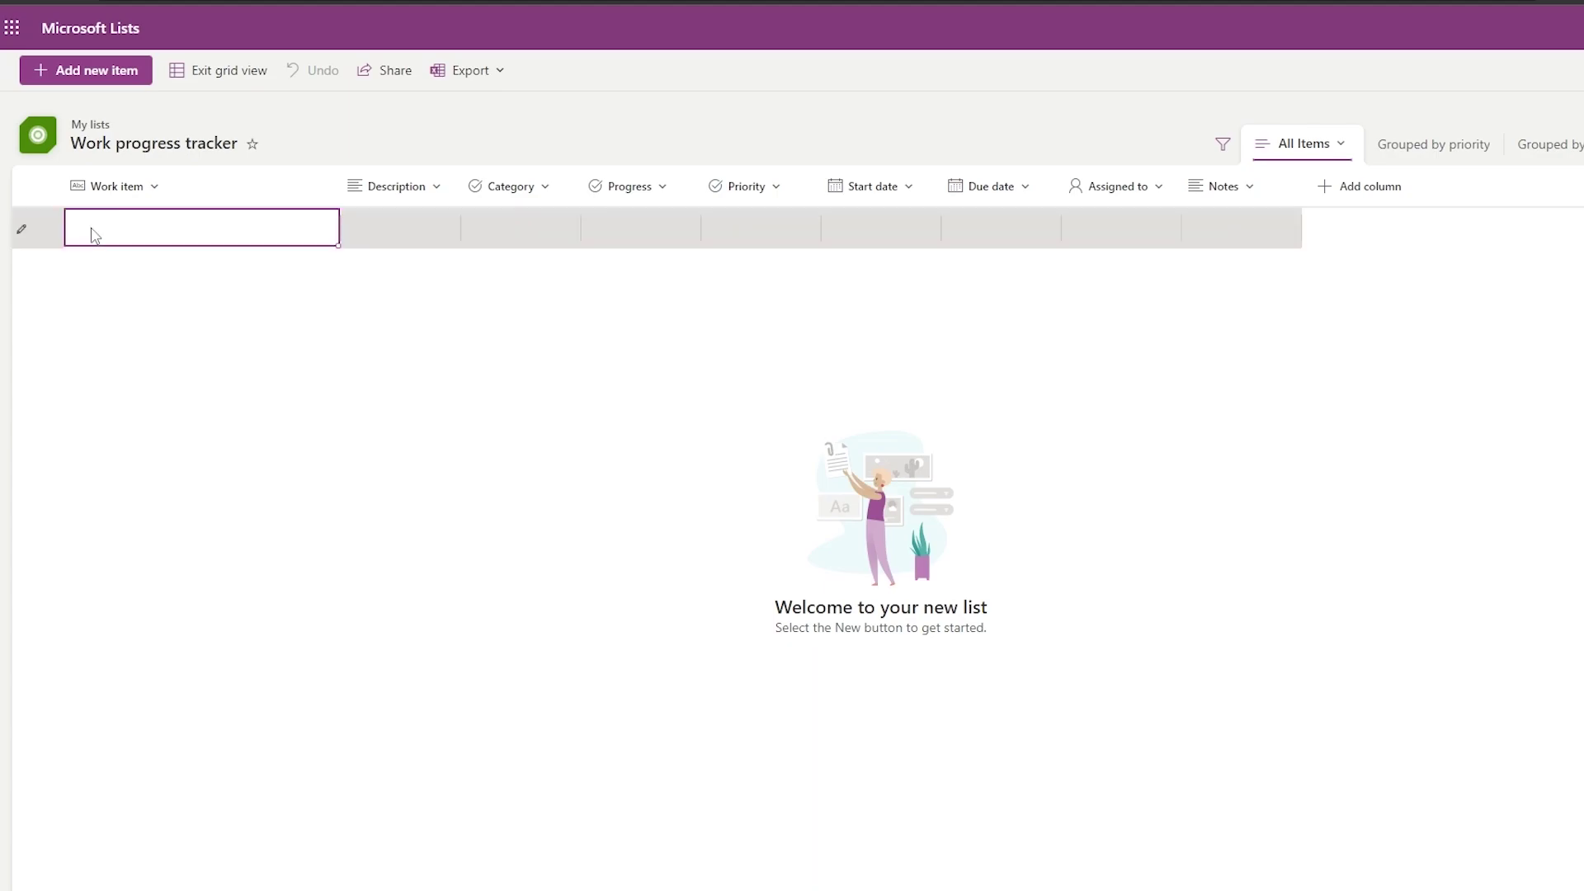
{"action": "type", "text": "Record some videos for the channel"}
{"action": "left_click", "coordinate": [286, 344]}
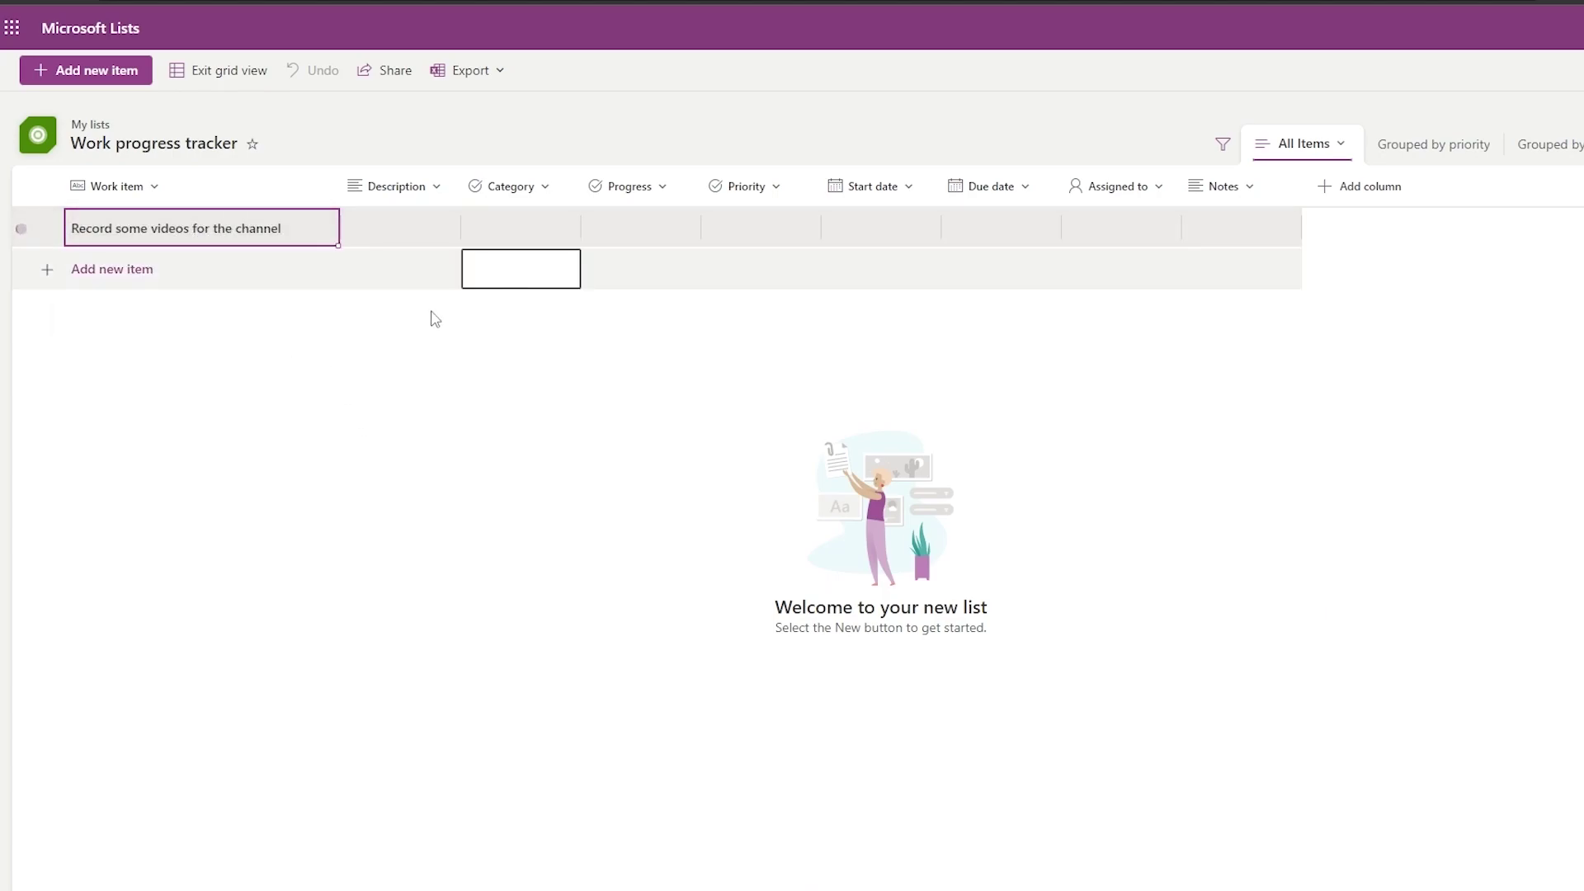
{"action": "left_click", "coordinate": [388, 240]}
{"action": "left_click", "coordinate": [527, 240]}
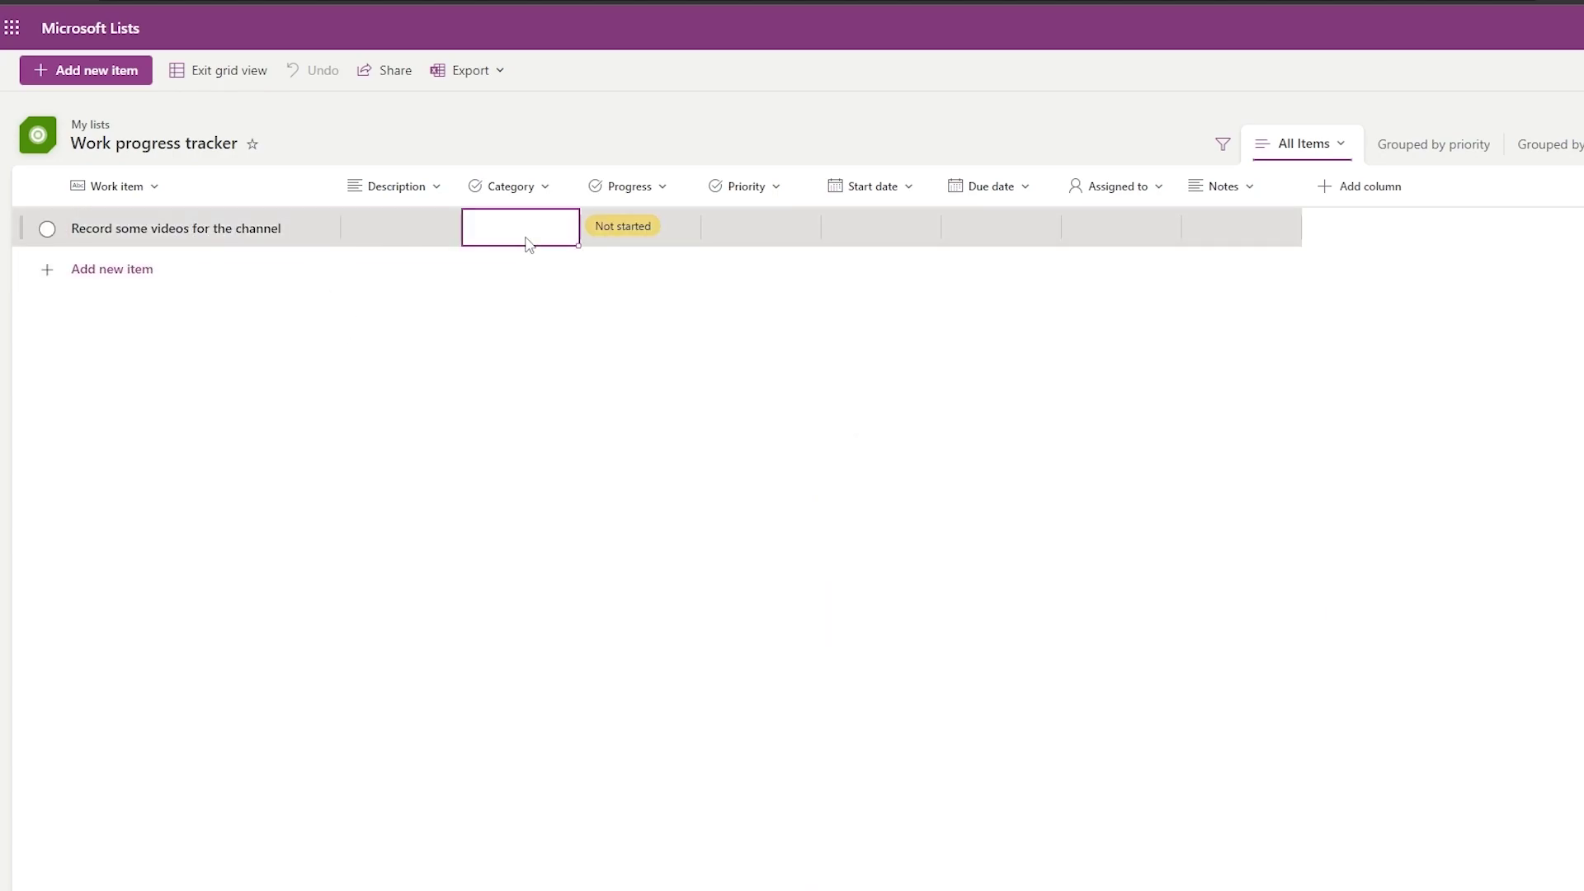
Step: Open the new item's Category choices, then the Category column menu
{"action": "left_click", "coordinate": [528, 238]}
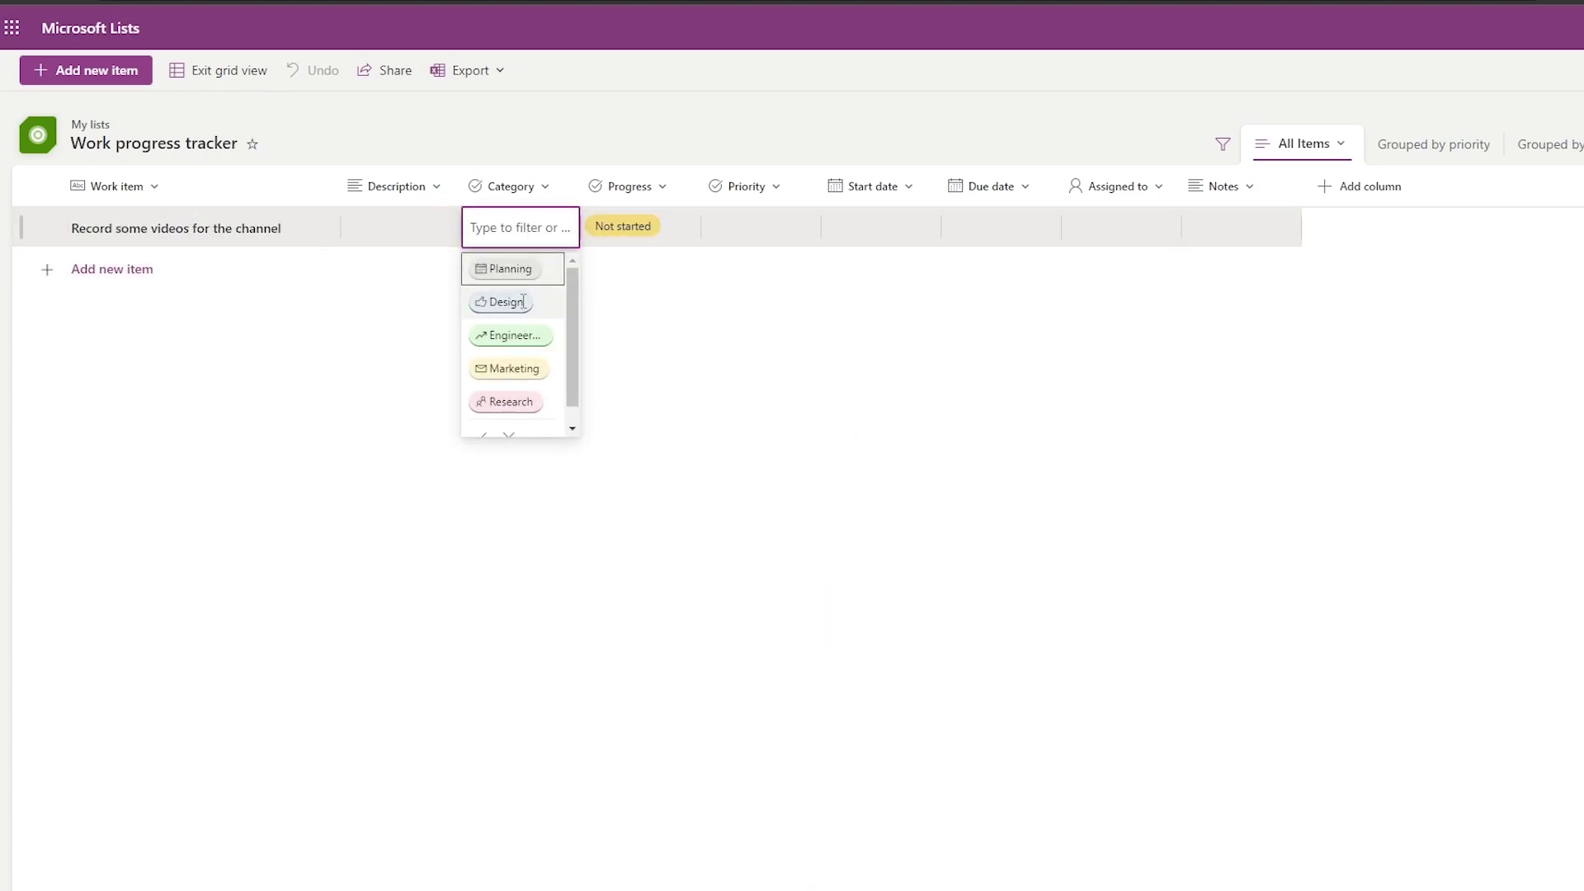
{"action": "scroll", "coordinate": [523, 300], "scroll_direction": "down", "scroll_amount": 1}
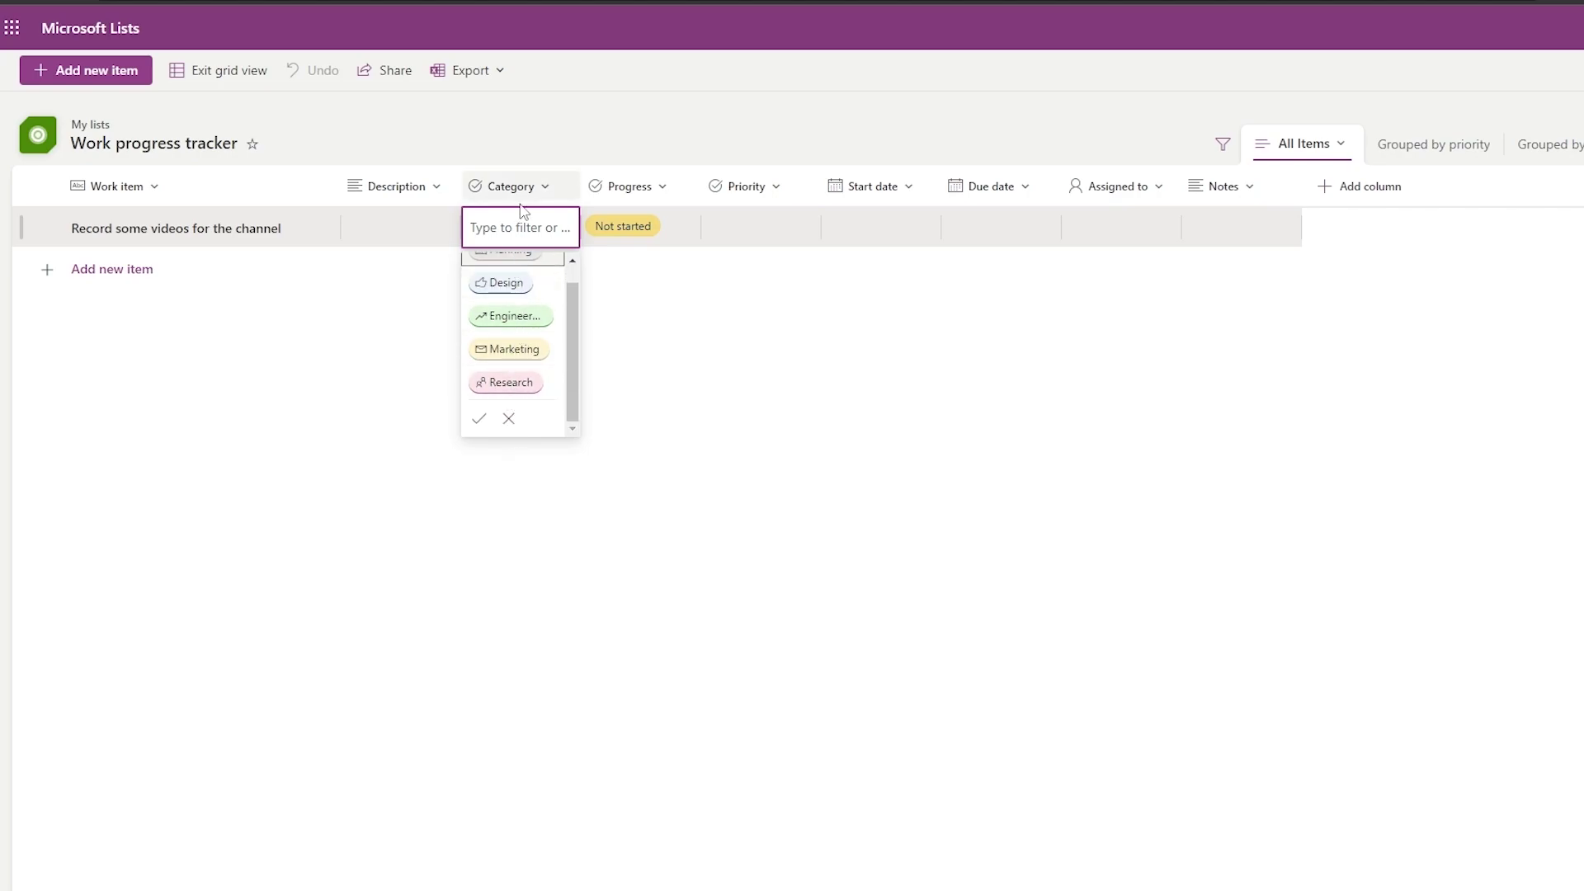
{"action": "left_click", "coordinate": [546, 188]}
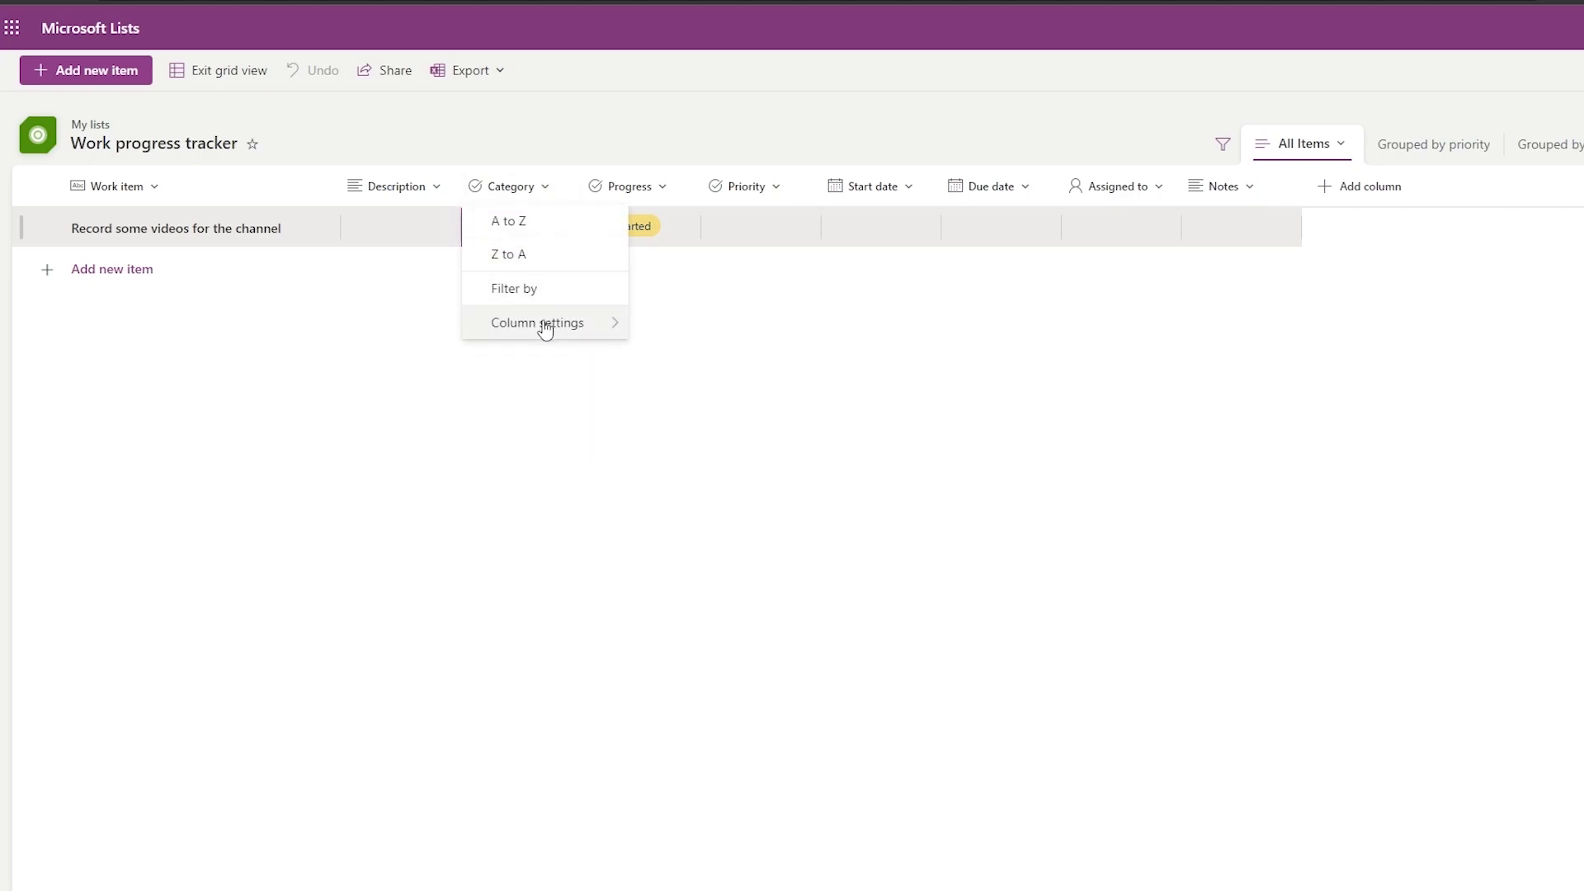
{"action": "mouse_move", "coordinate": [544, 325]}
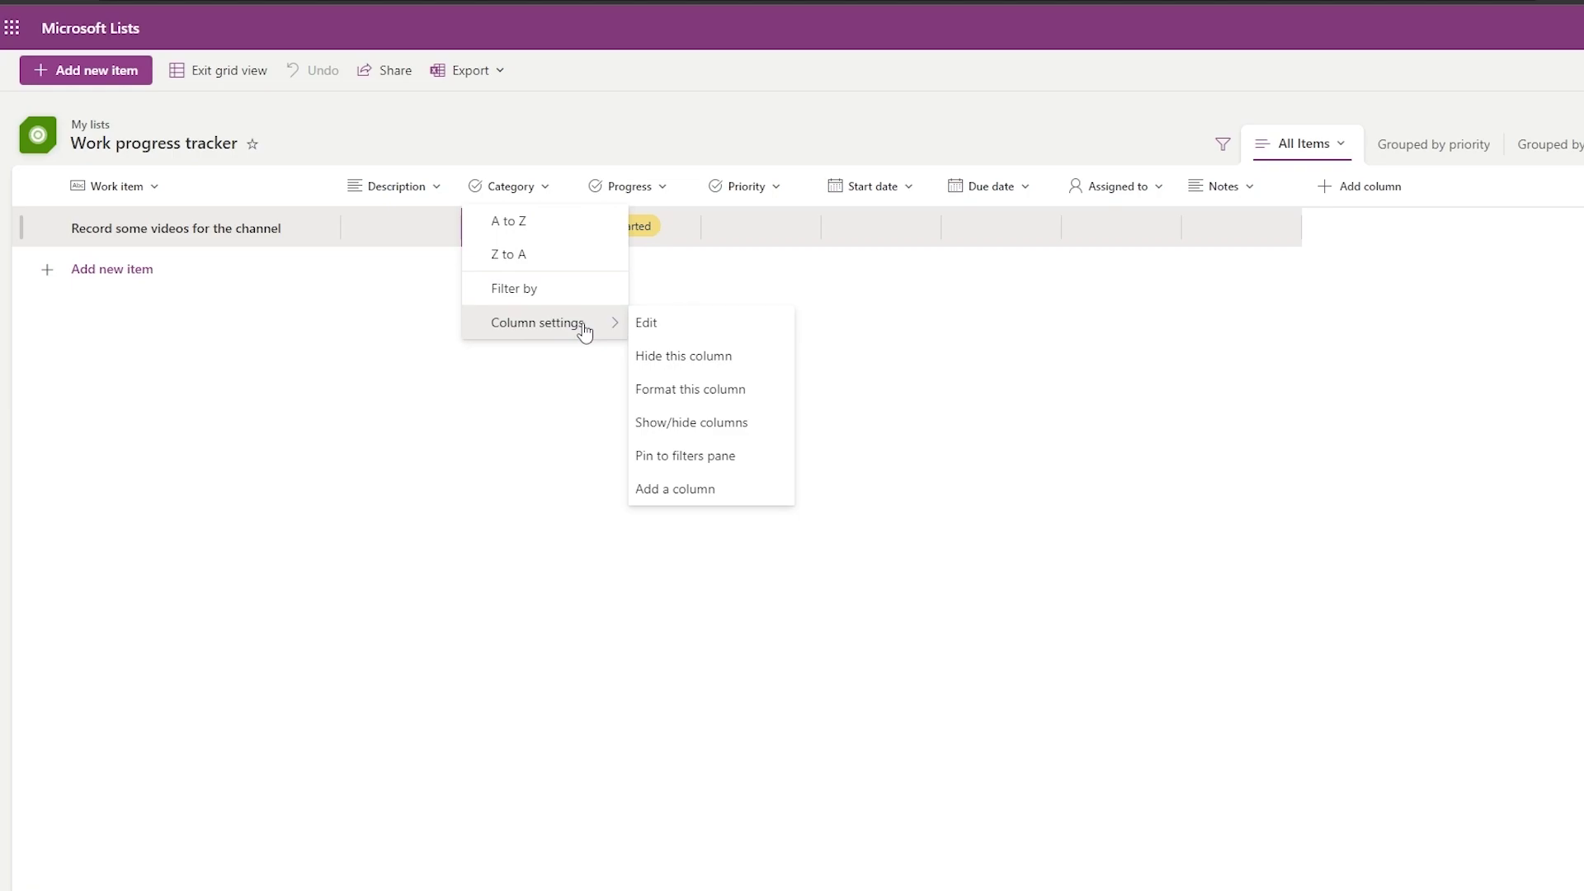
Step: Open the Add a column form, look through it, and cancel without adding a column
{"action": "left_click", "coordinate": [1405, 198]}
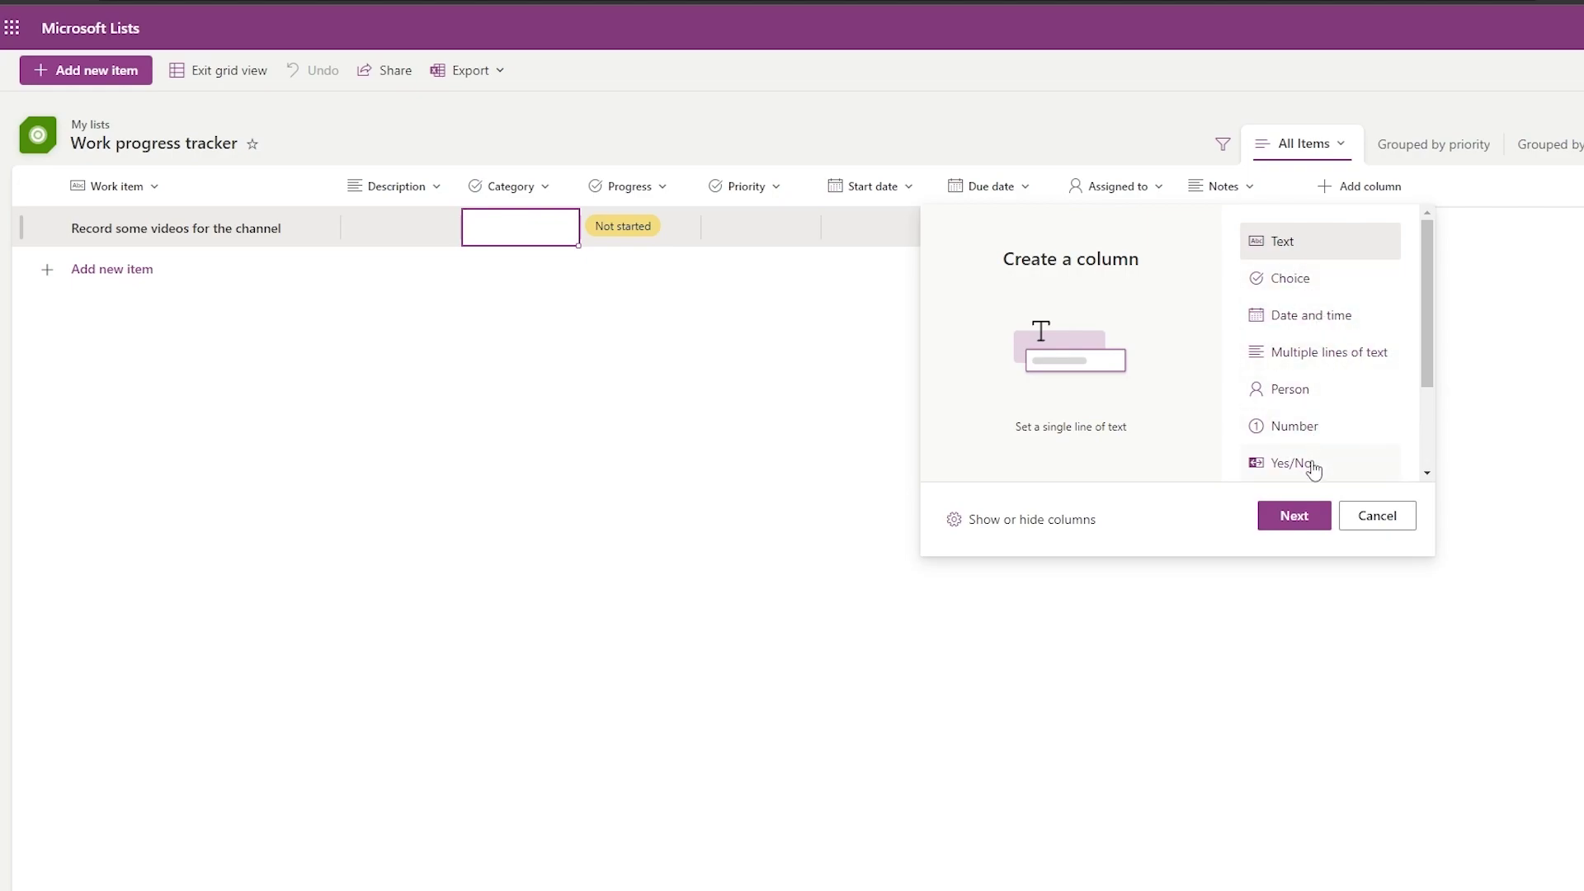
{"action": "scroll", "coordinate": [1329, 438], "scroll_direction": "down", "scroll_amount": 3}
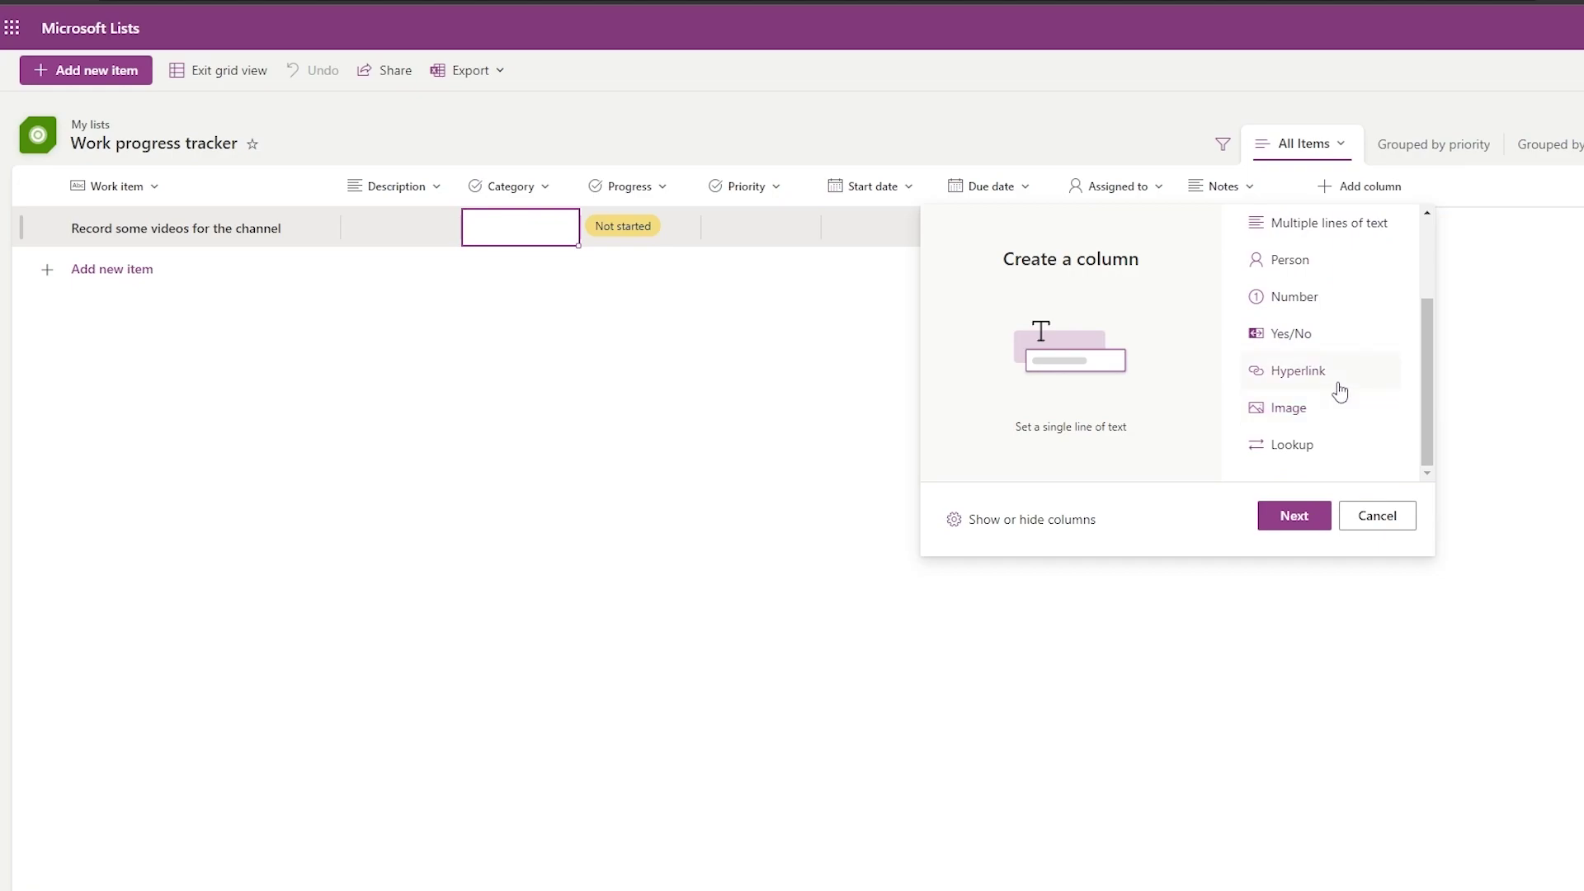
{"action": "scroll", "coordinate": [1317, 461], "scroll_direction": "up", "scroll_amount": 3}
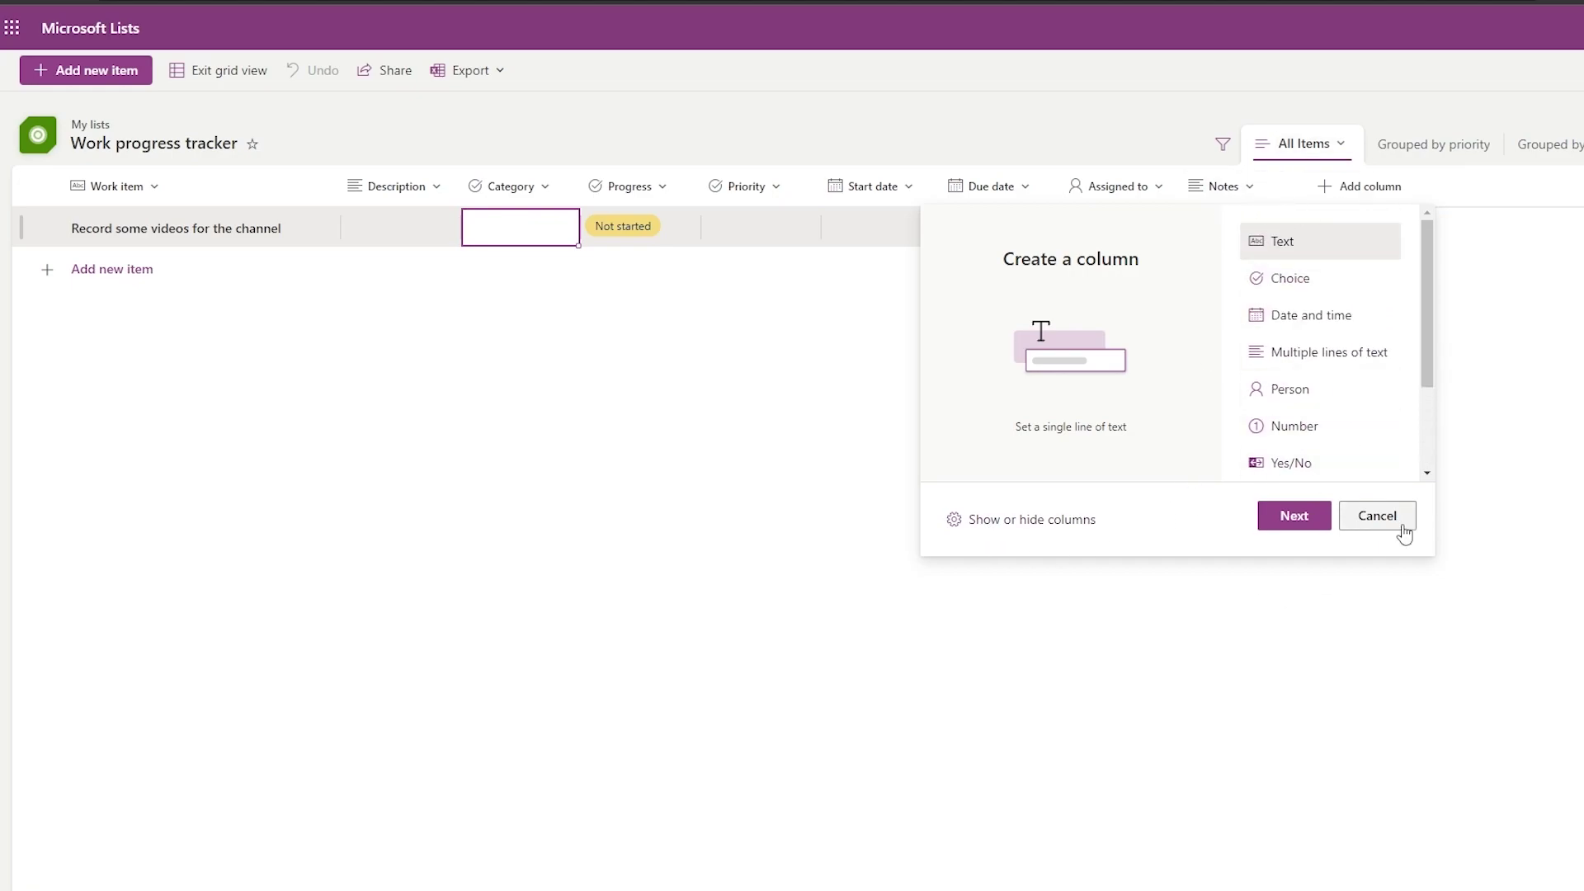
{"action": "left_click", "coordinate": [1301, 526]}
Step: Edit the Category column to add a new red YouTube choice
{"action": "left_click", "coordinate": [545, 187]}
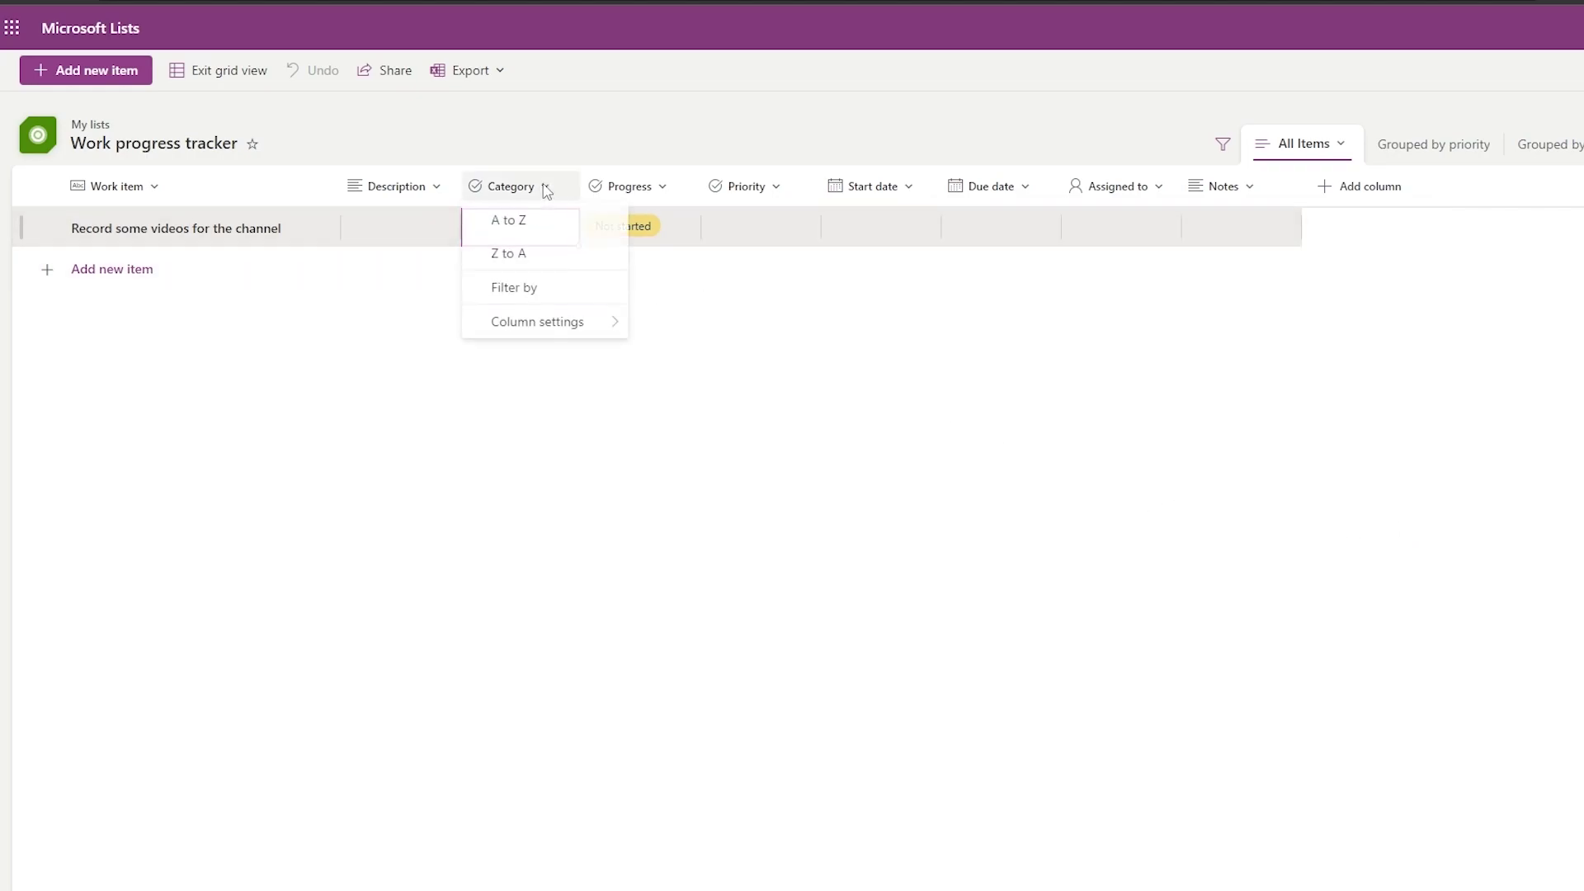
{"action": "mouse_move", "coordinate": [536, 330]}
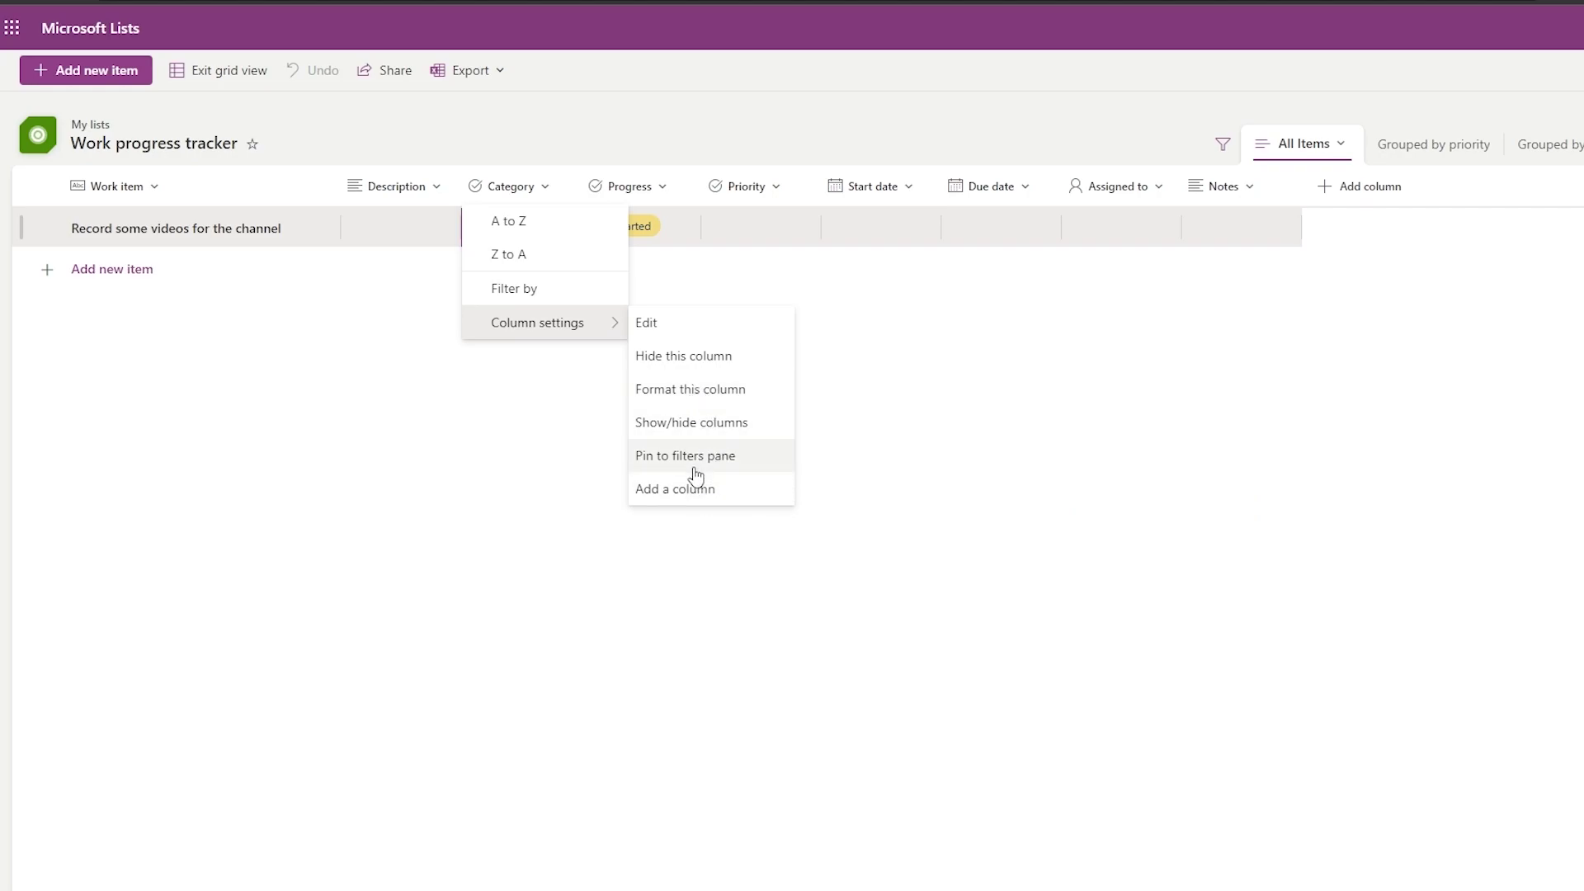
{"action": "left_click", "coordinate": [716, 334]}
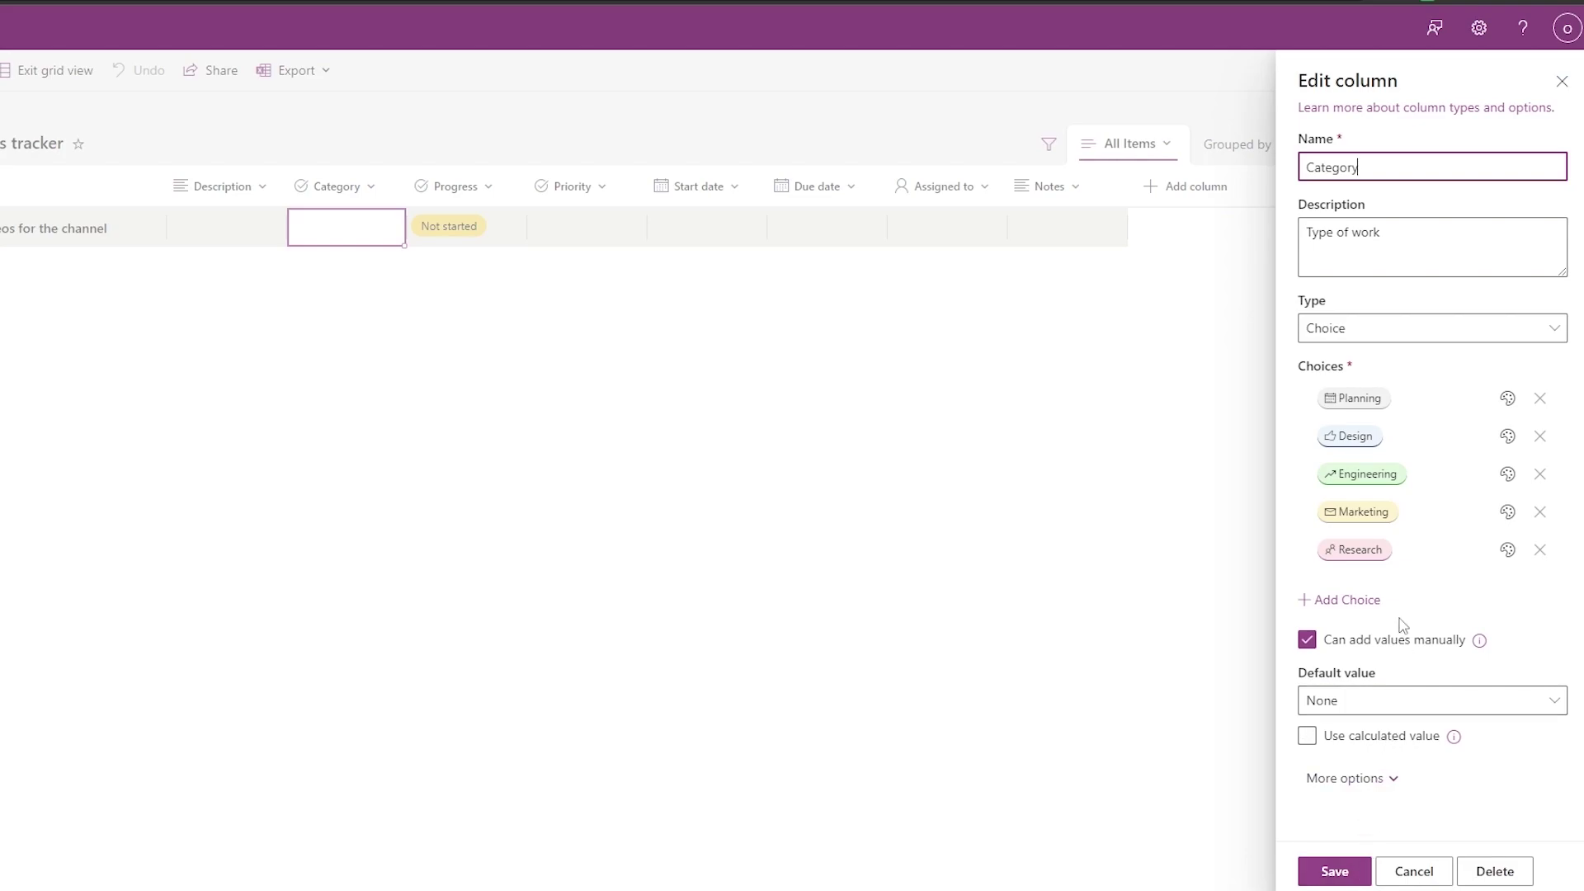
{"action": "left_click", "coordinate": [1345, 601]}
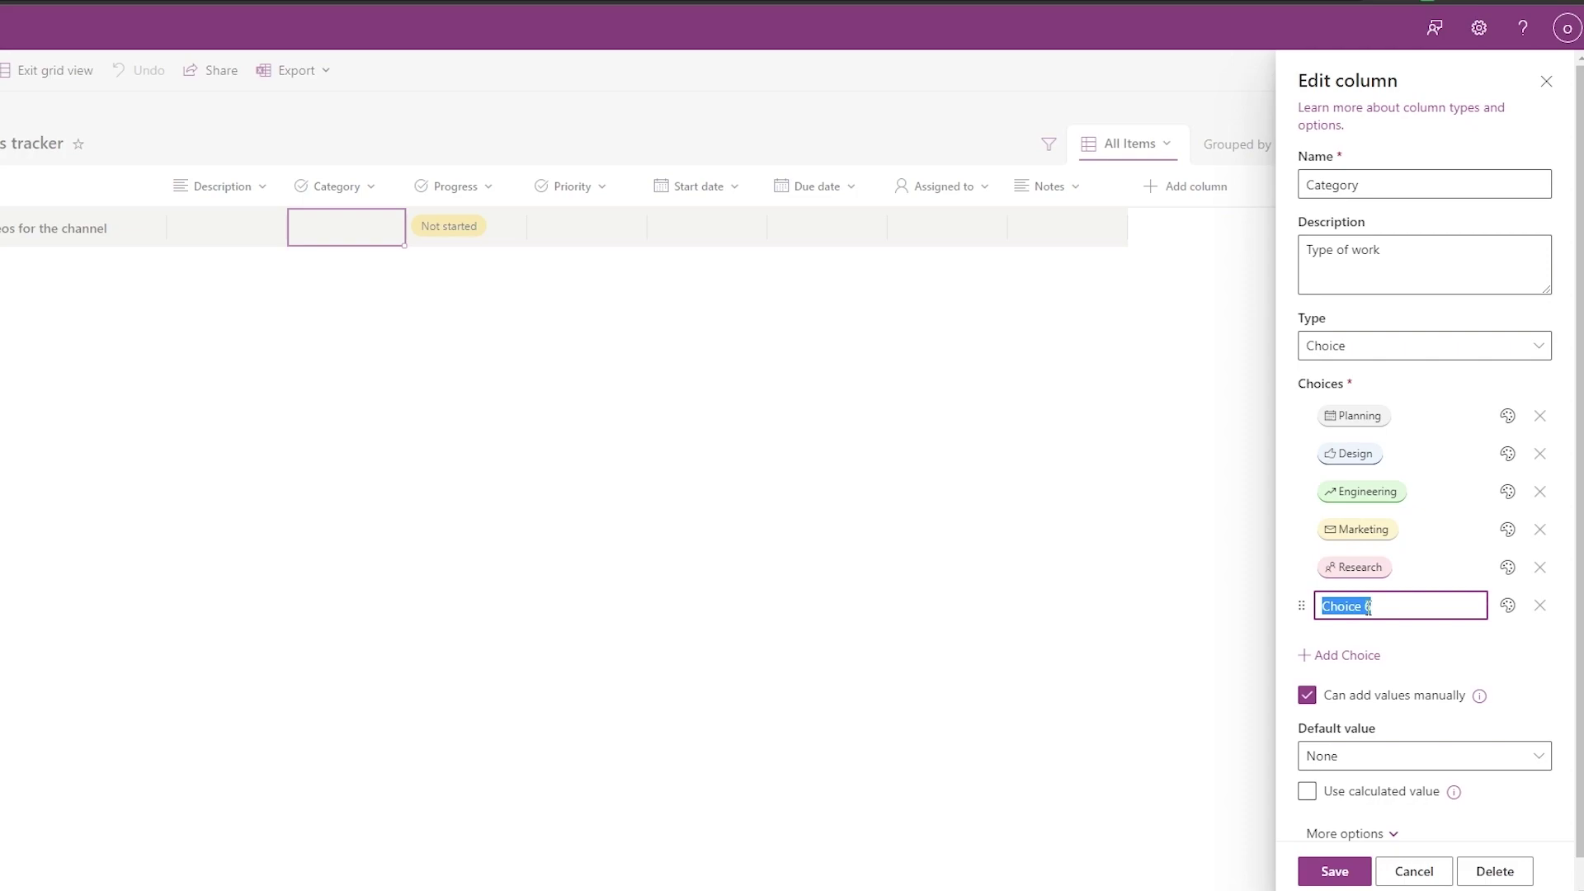
{"action": "type", "text": "Youtube"}
{"action": "left_click", "coordinate": [1341, 569]}
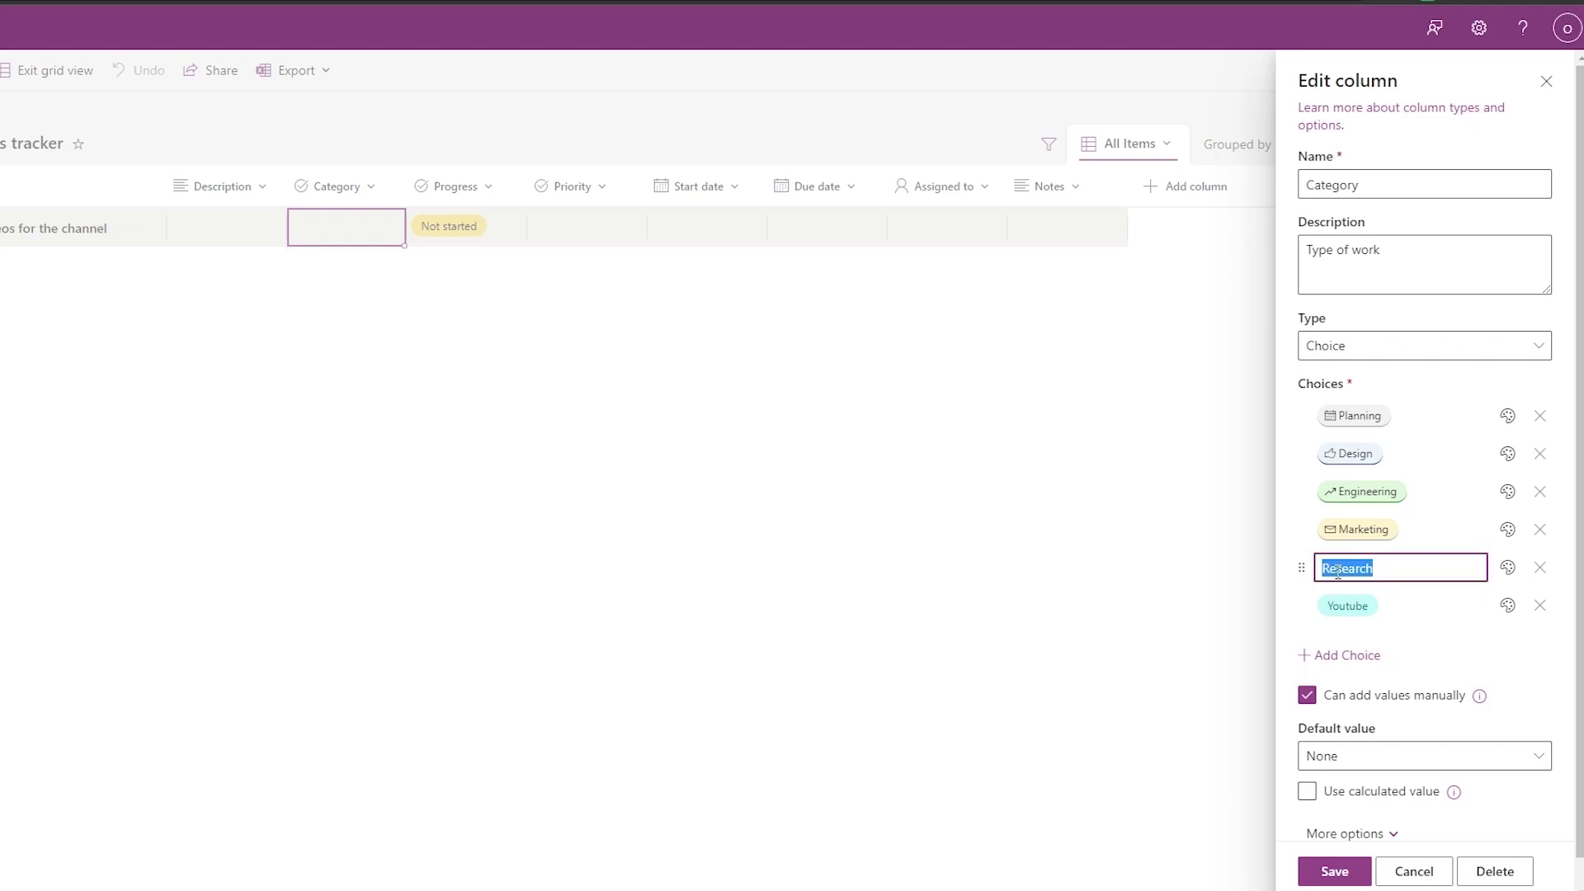
{"action": "key", "text": "Up"}
{"action": "key", "text": "Up"}
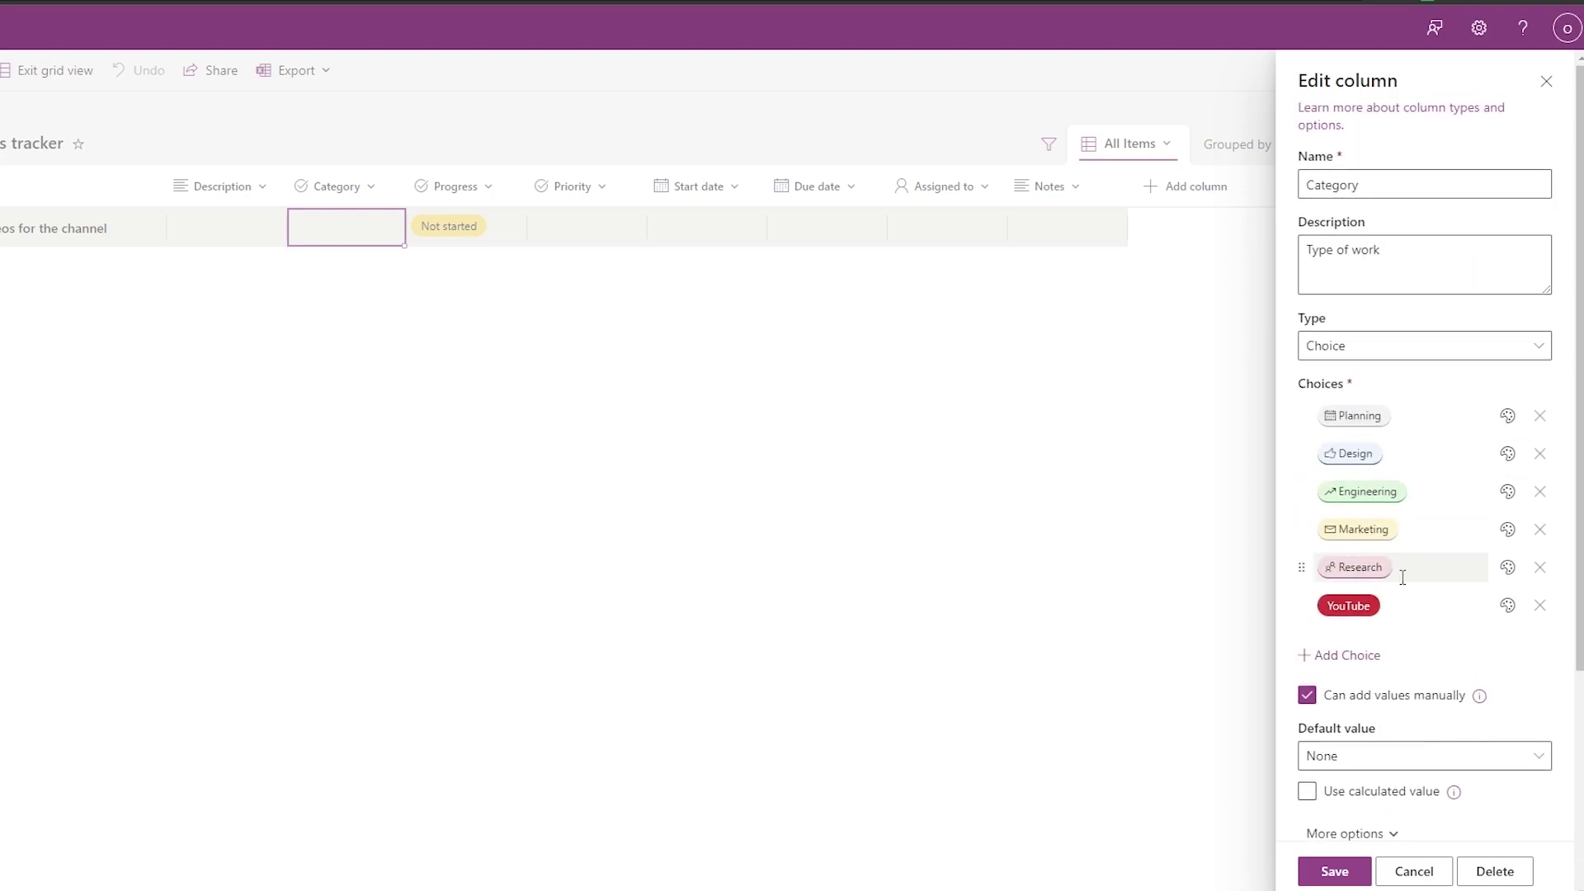
Step: Display Category choices as radio buttons, keep unique values off, and save with single selection
{"action": "scroll", "coordinate": [1366, 623], "scroll_direction": "down", "scroll_amount": 4}
{"action": "scroll", "coordinate": [1361, 631], "scroll_direction": "up", "scroll_amount": 4}
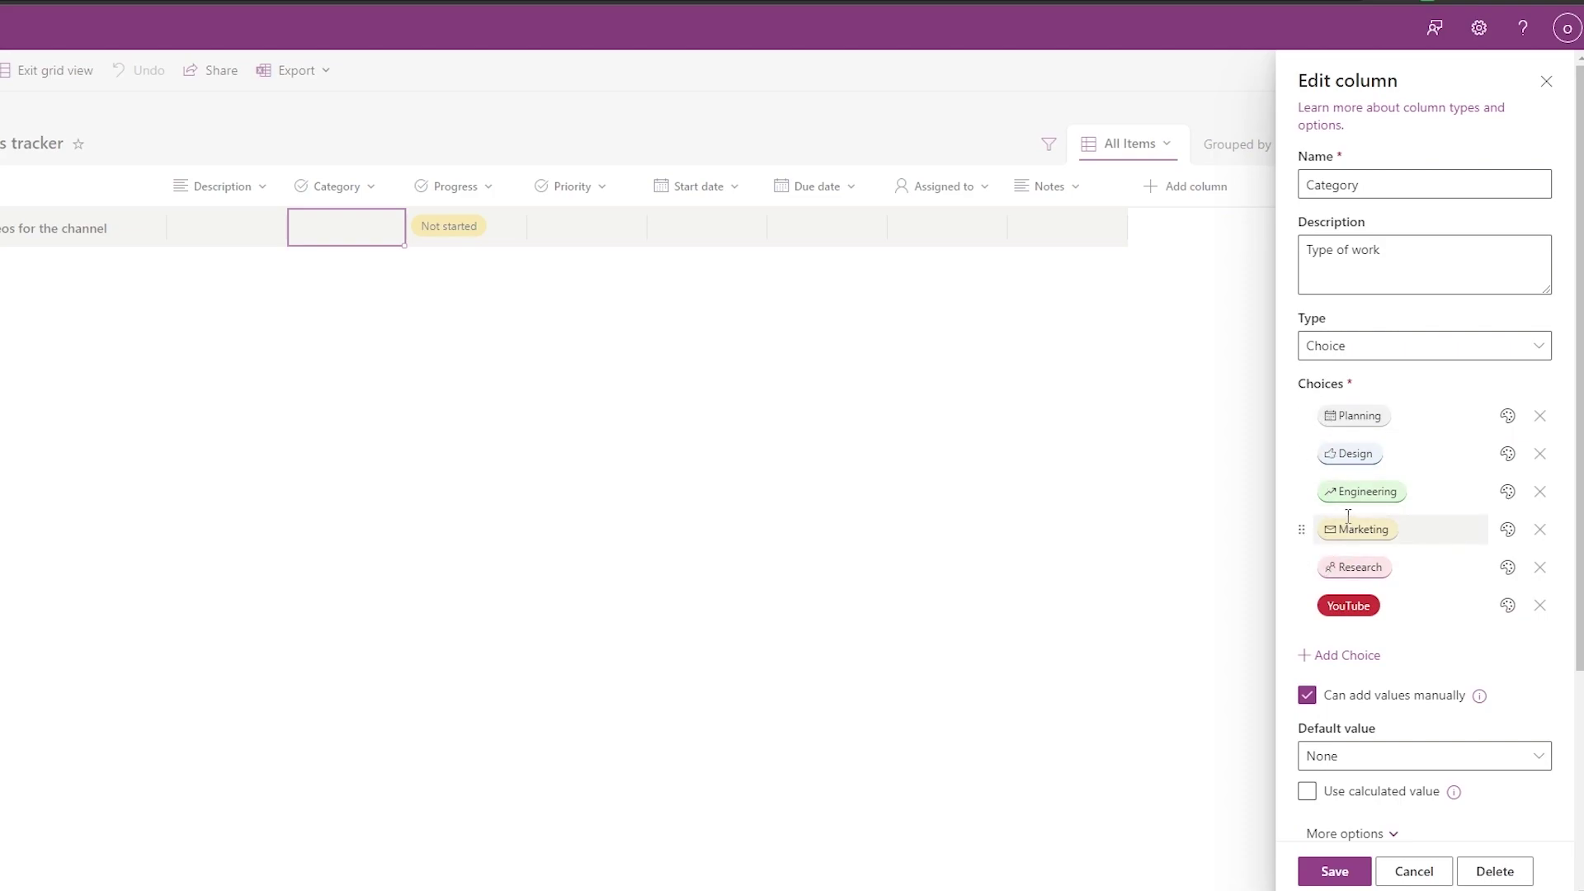
{"action": "scroll", "coordinate": [1349, 528], "scroll_direction": "down", "scroll_amount": 2}
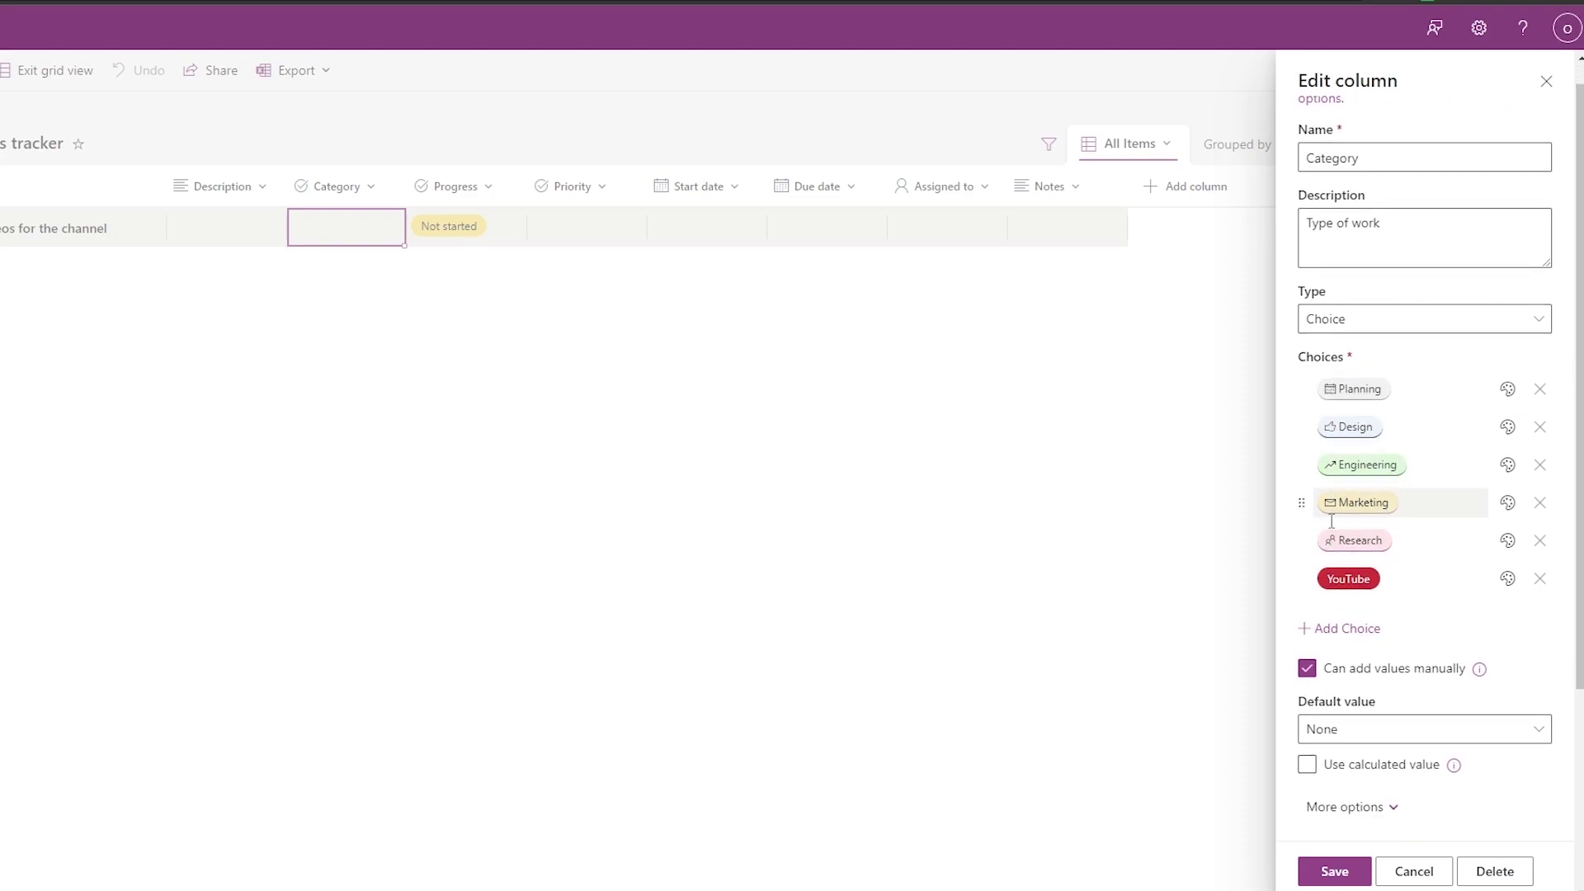
{"action": "scroll", "coordinate": [1353, 463], "scroll_direction": "down", "scroll_amount": 2}
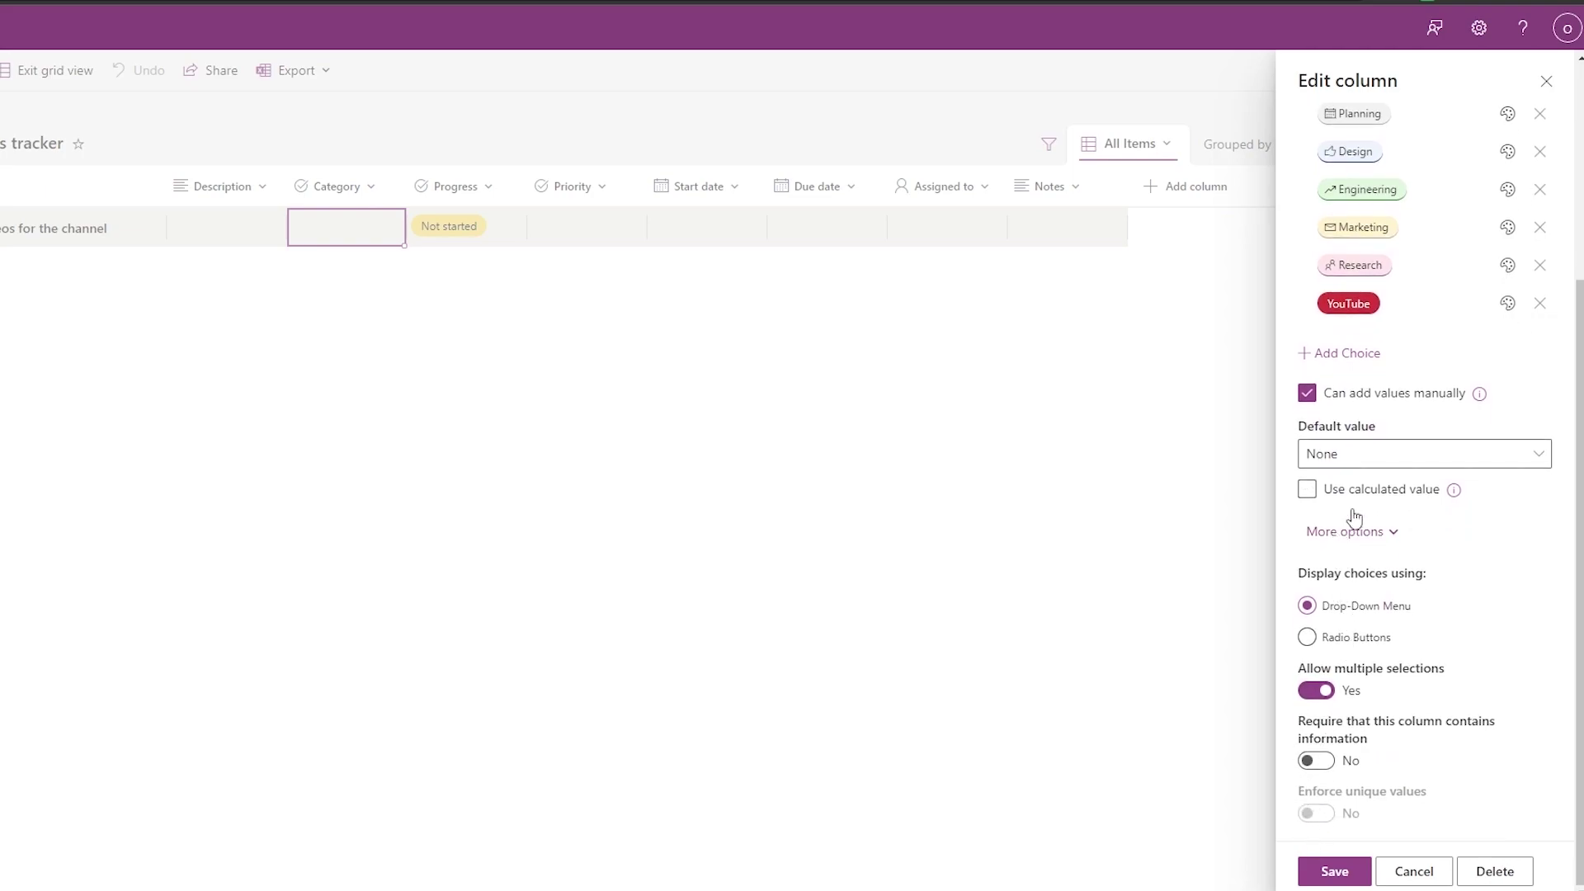
{"action": "left_click", "coordinate": [1390, 540]}
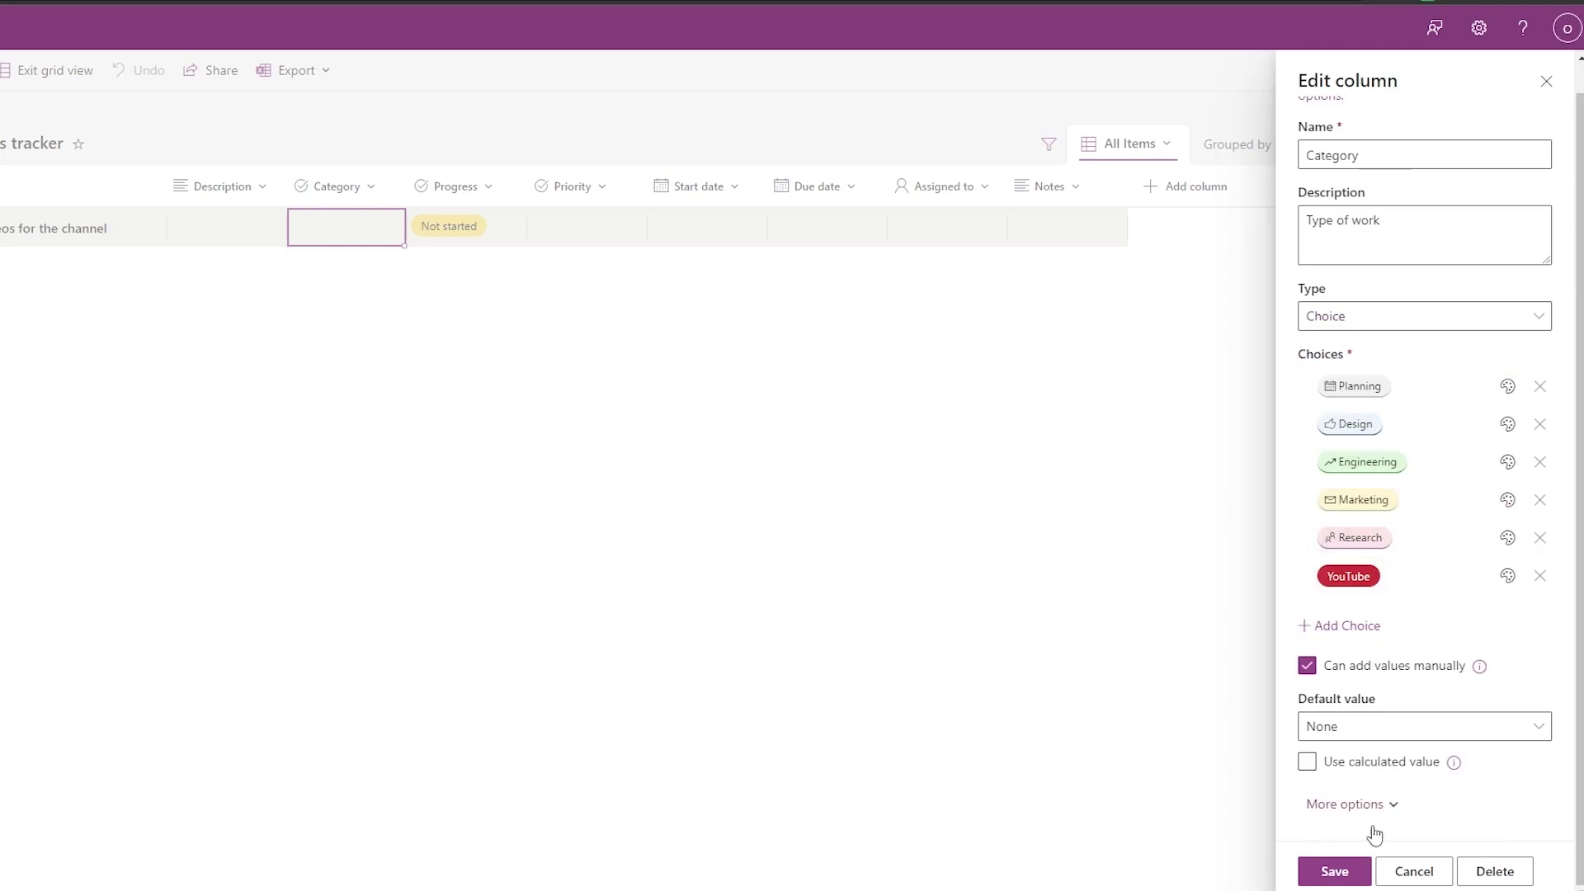
{"action": "left_click", "coordinate": [1383, 802]}
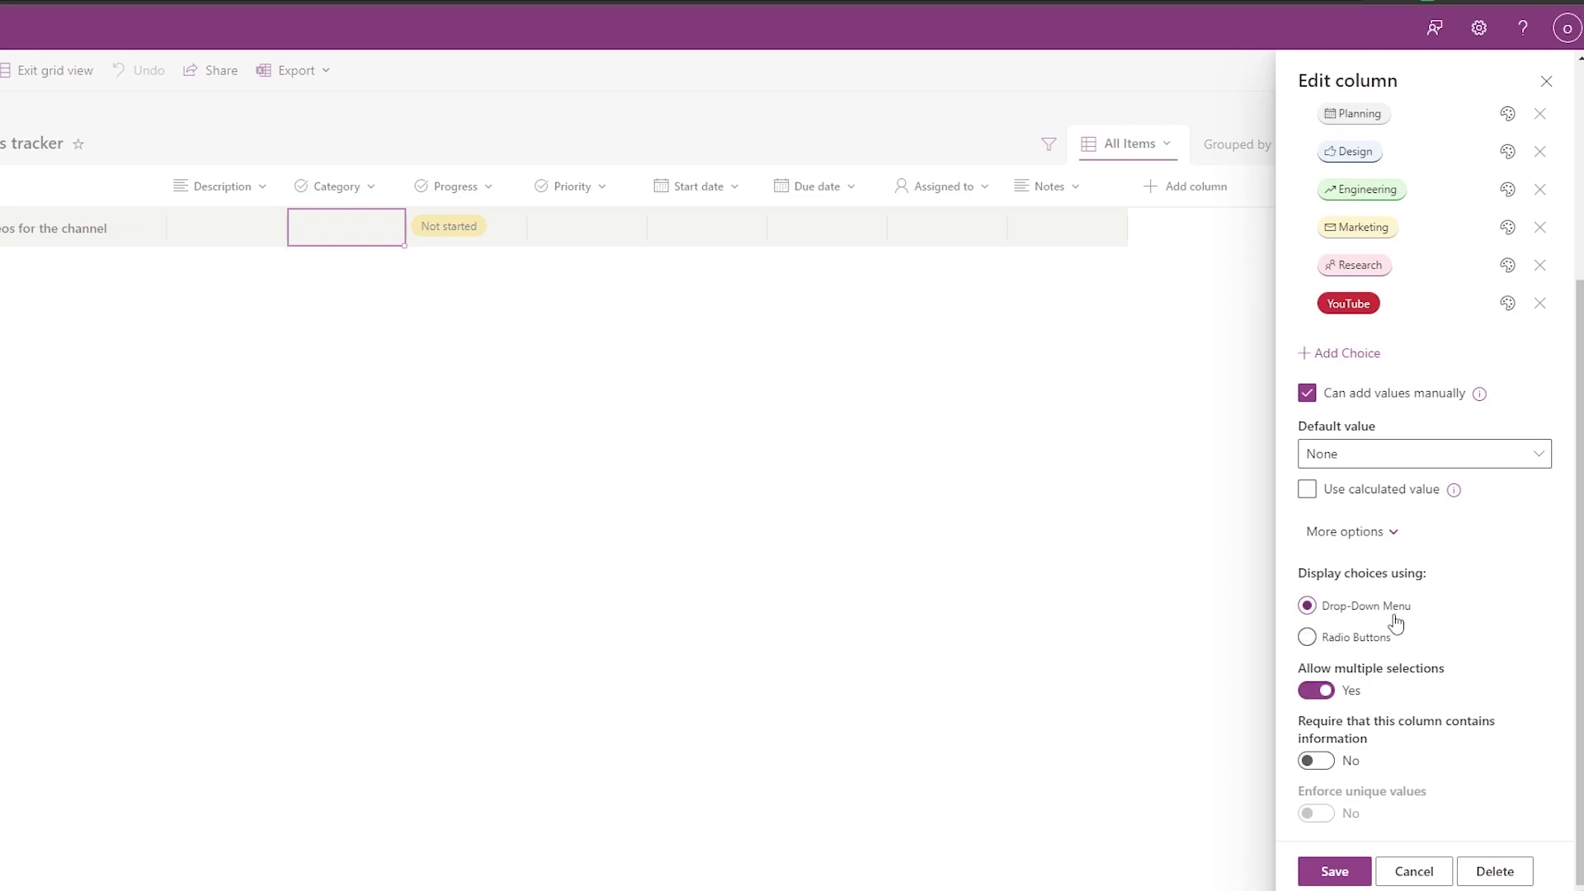
{"action": "left_click", "coordinate": [1307, 637]}
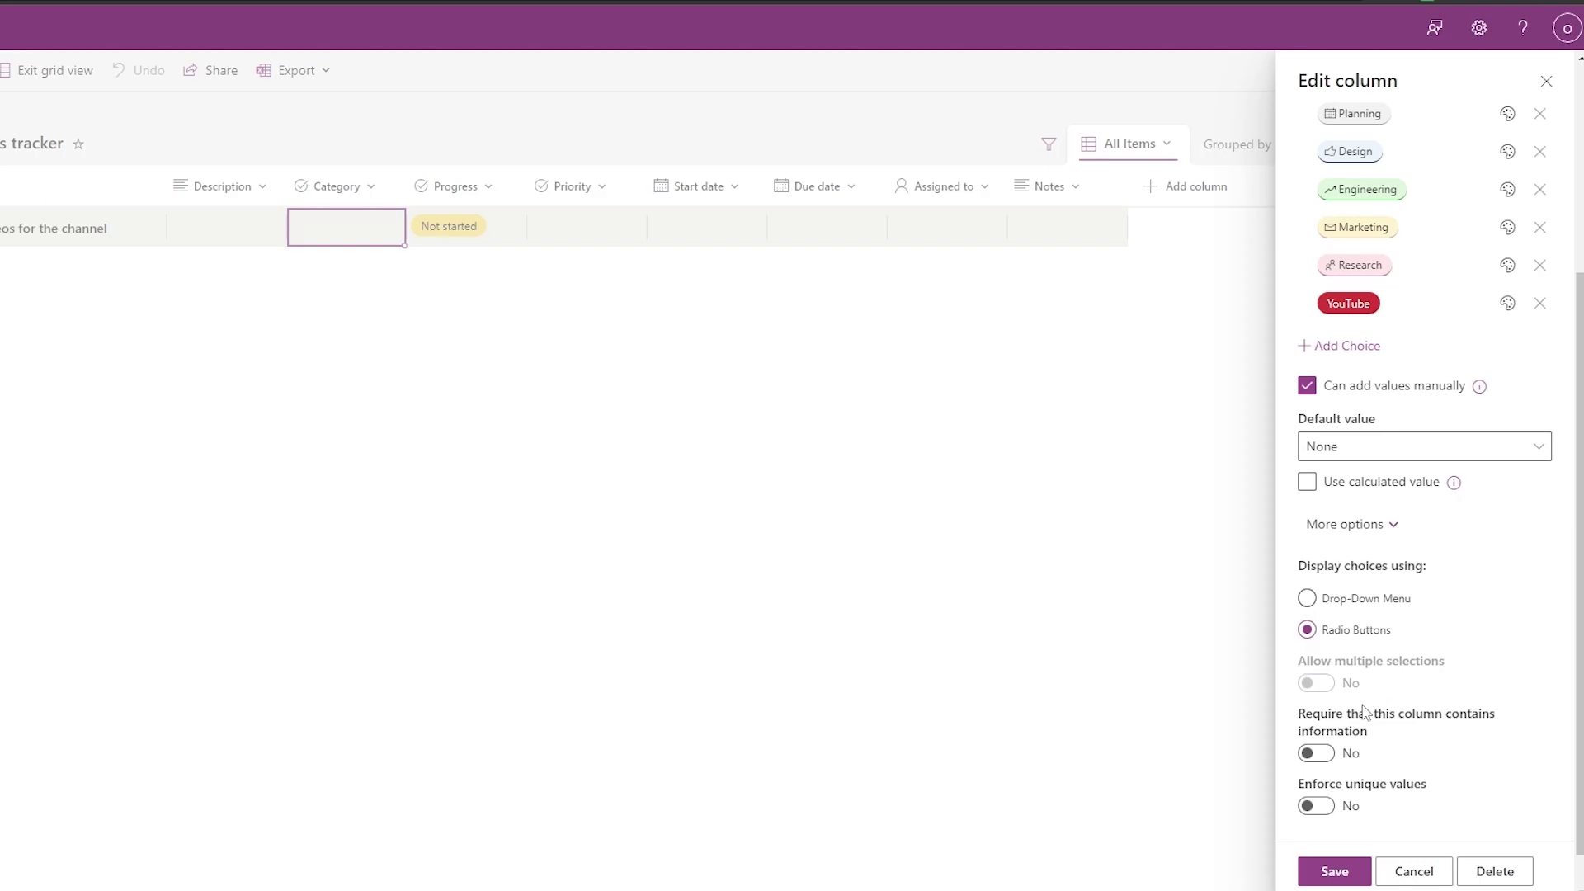
{"action": "left_click", "coordinate": [1352, 807]}
{"action": "left_click", "coordinate": [1352, 806]}
{"action": "left_click", "coordinate": [1337, 871]}
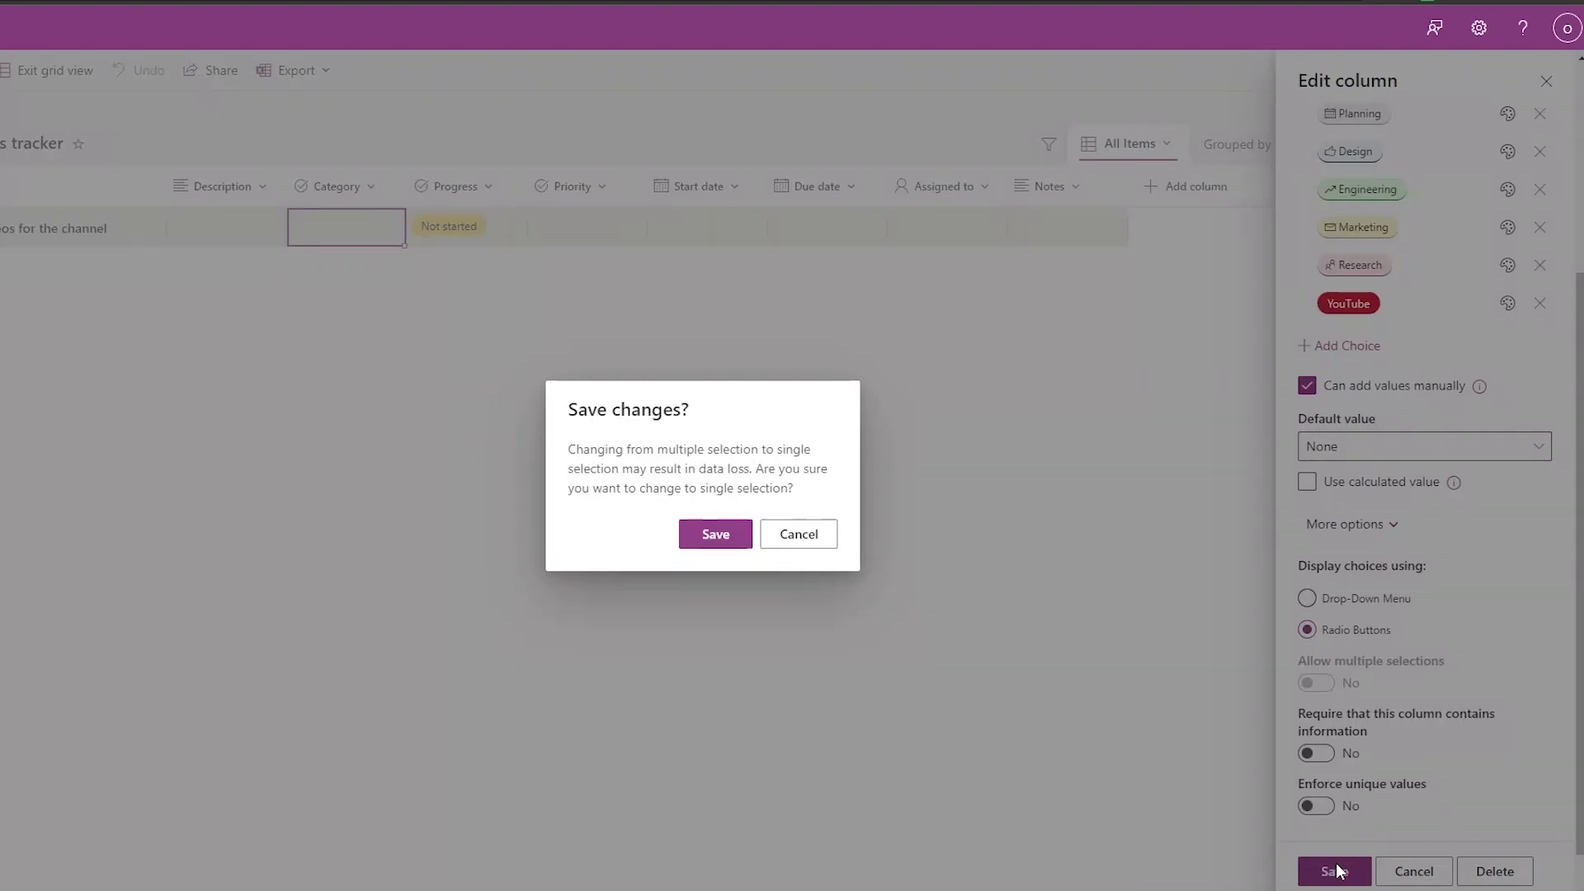
{"action": "left_click", "coordinate": [700, 544]}
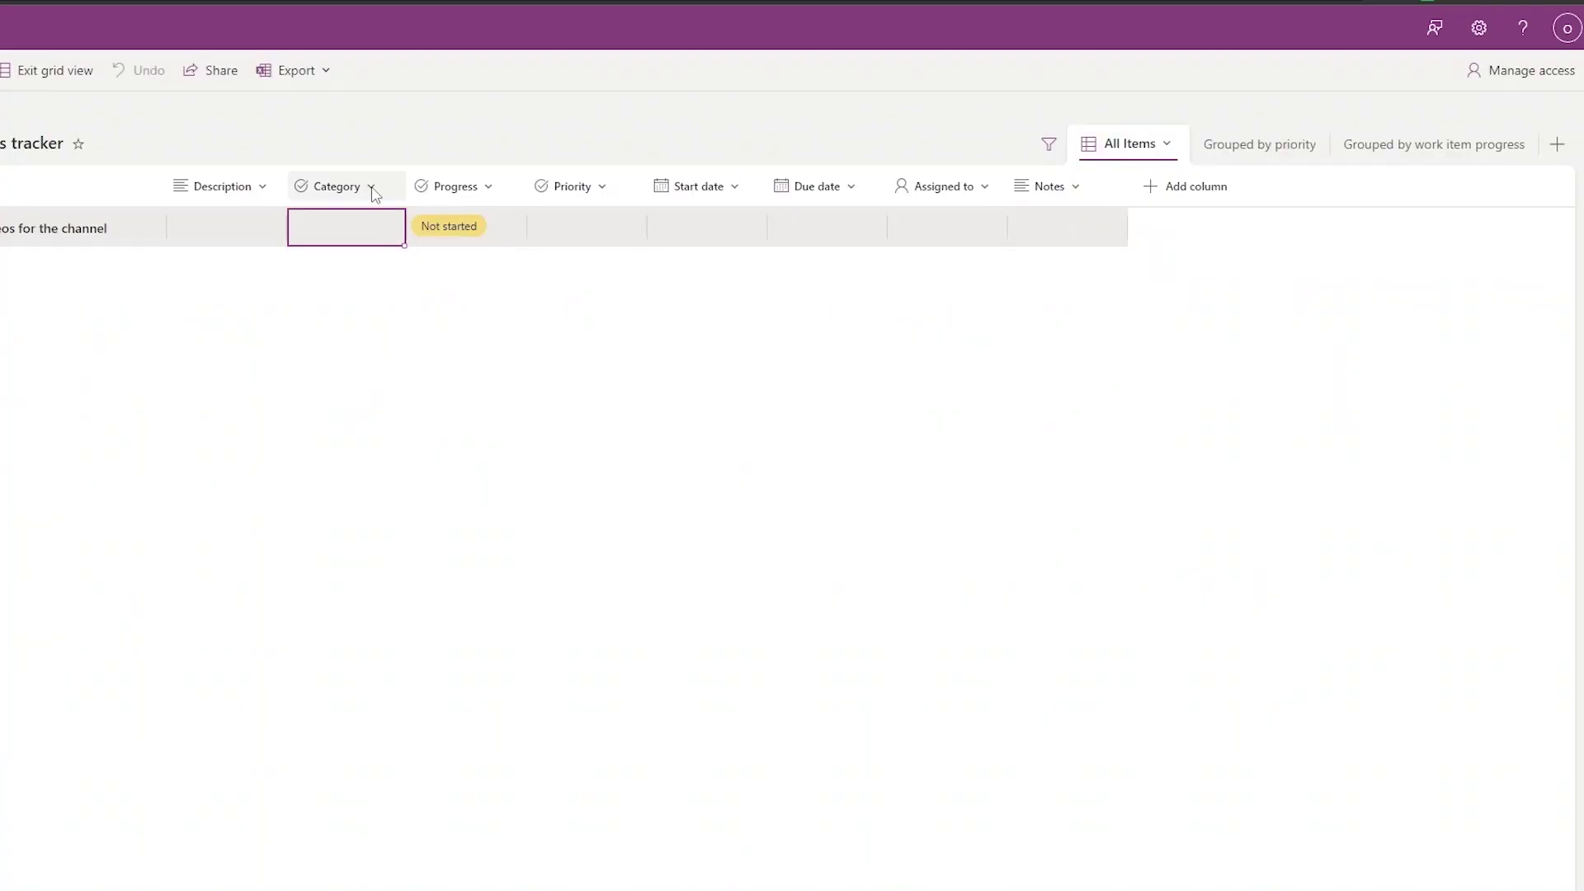
Step: Set the work item's Category to YouTube
{"action": "left_click", "coordinate": [372, 188]}
{"action": "left_click", "coordinate": [424, 265]}
{"action": "left_click", "coordinate": [389, 240]}
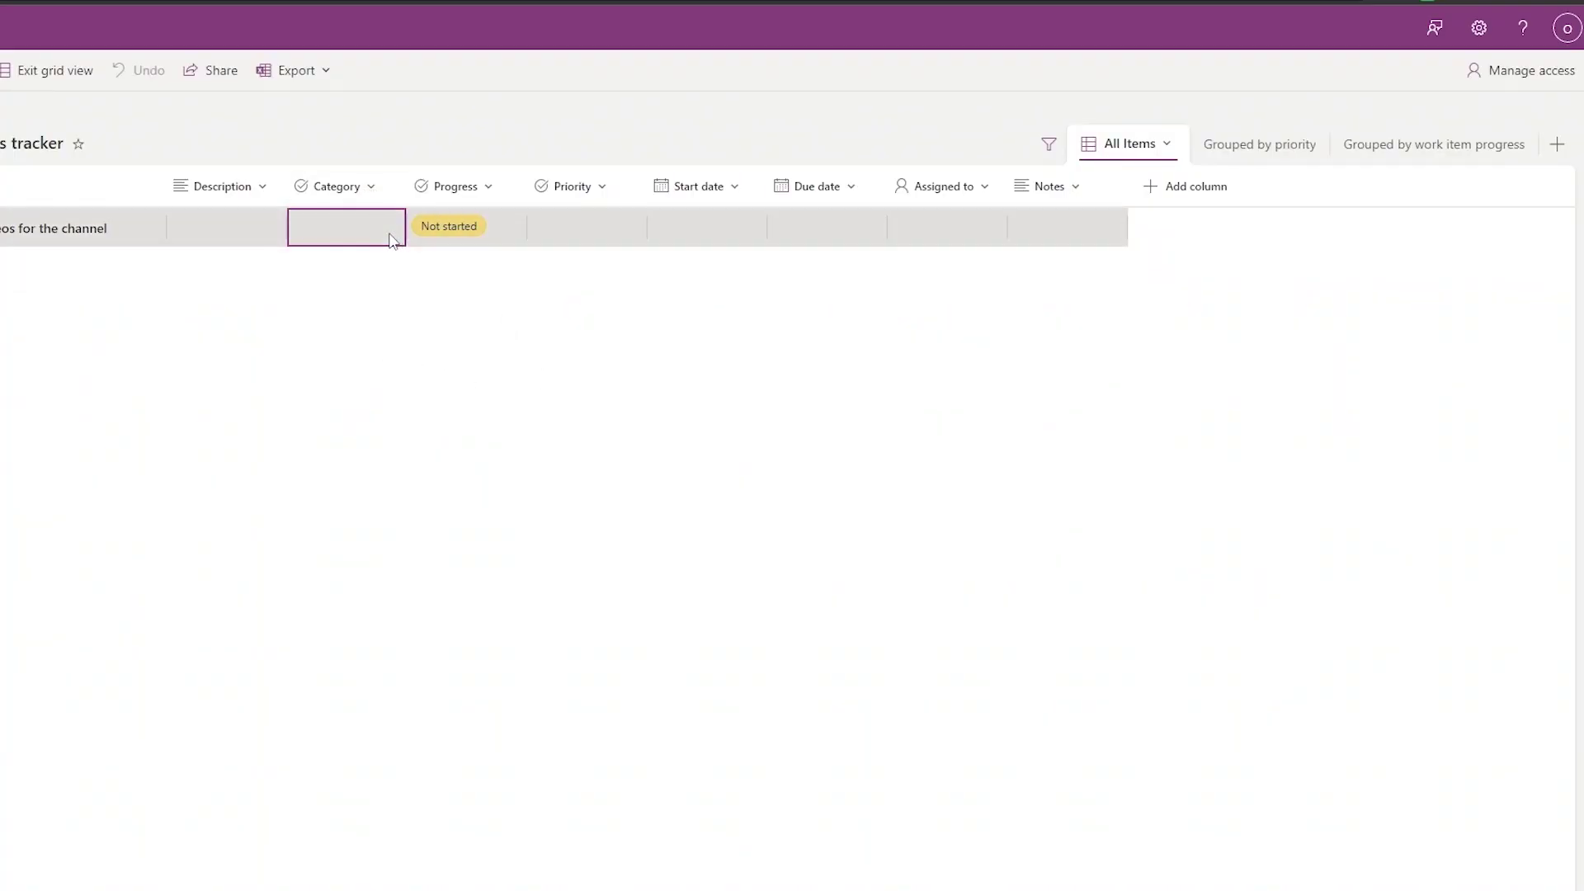
{"action": "left_click", "coordinate": [392, 239]}
{"action": "scroll", "coordinate": [342, 380], "scroll_direction": "down", "scroll_amount": 1}
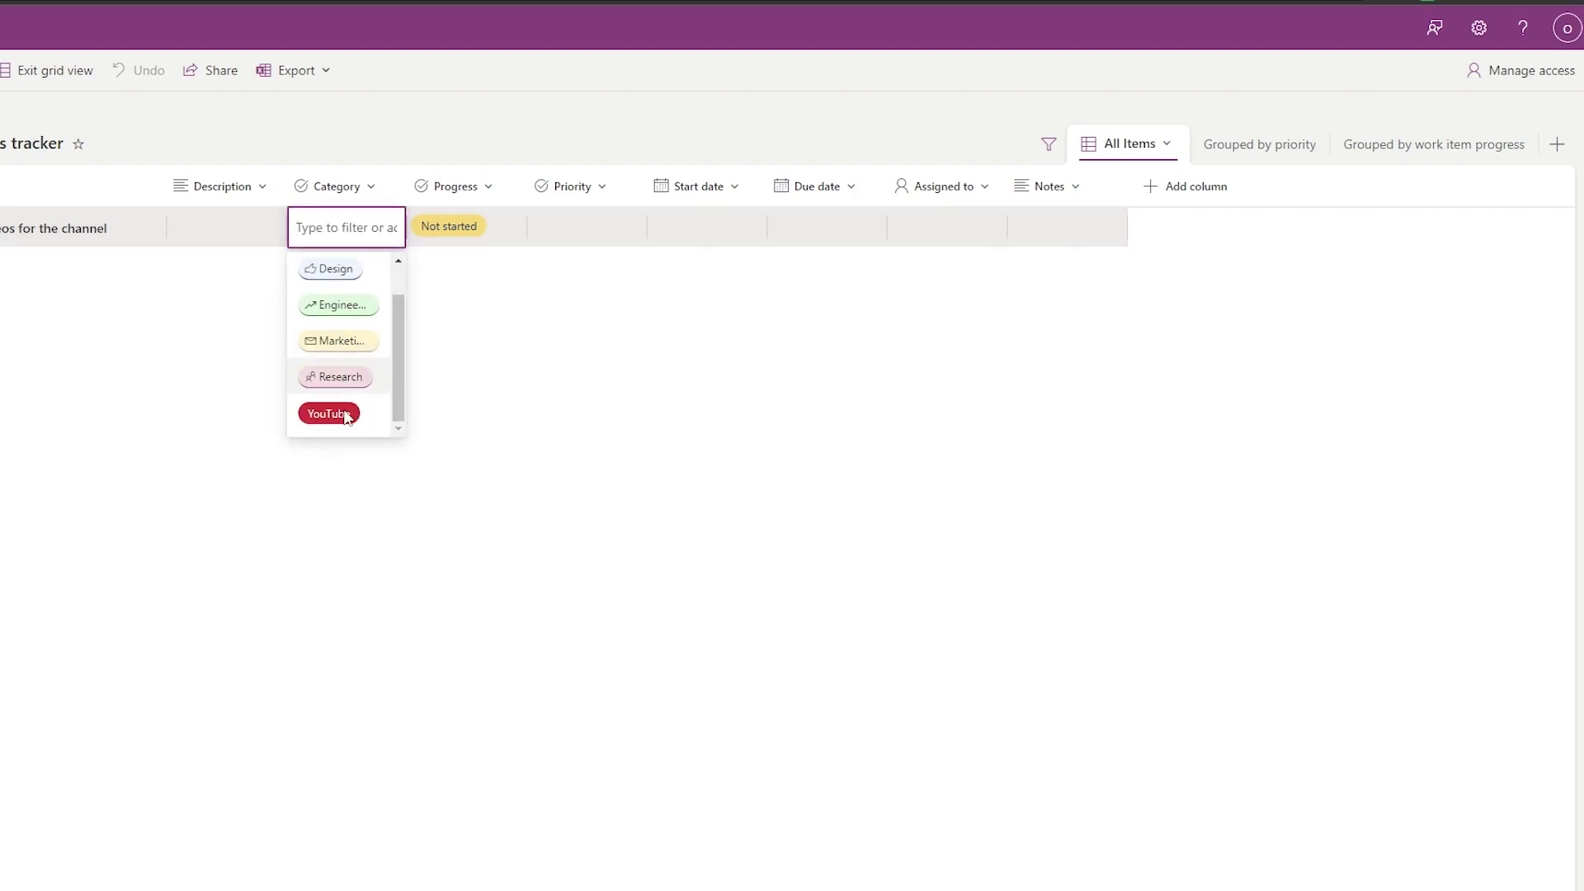
{"action": "left_click", "coordinate": [346, 415]}
{"action": "left_click", "coordinate": [380, 231]}
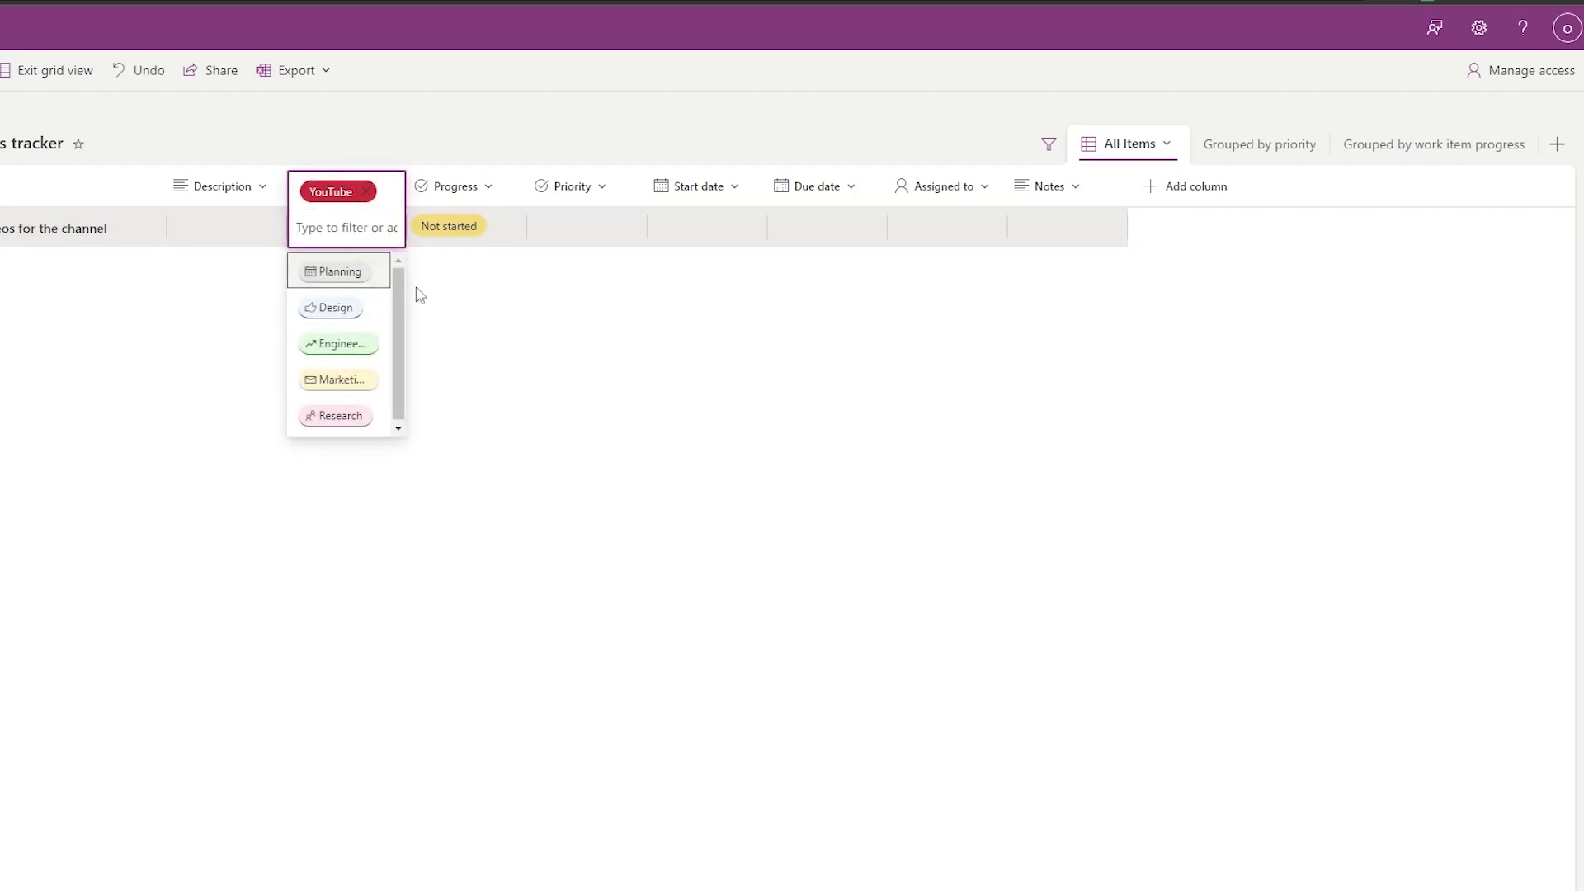
{"action": "left_click", "coordinate": [620, 436]}
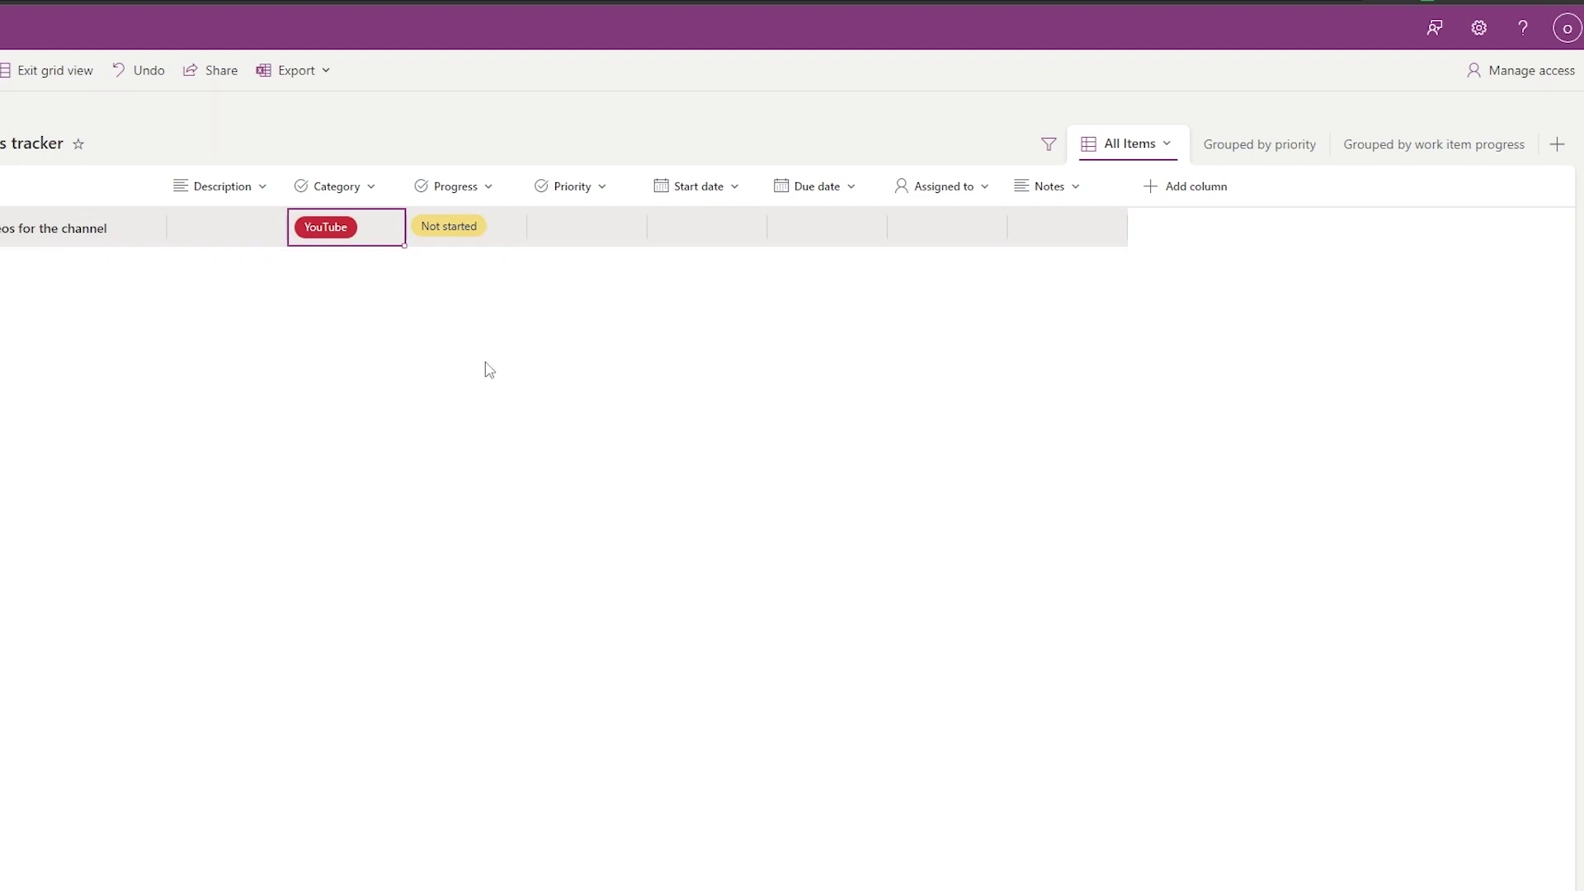
Step: Resave the Progress column settings, then set Progress to In progress and Priority to Medium
{"action": "left_click", "coordinate": [490, 188]}
{"action": "mouse_move", "coordinate": [495, 326]}
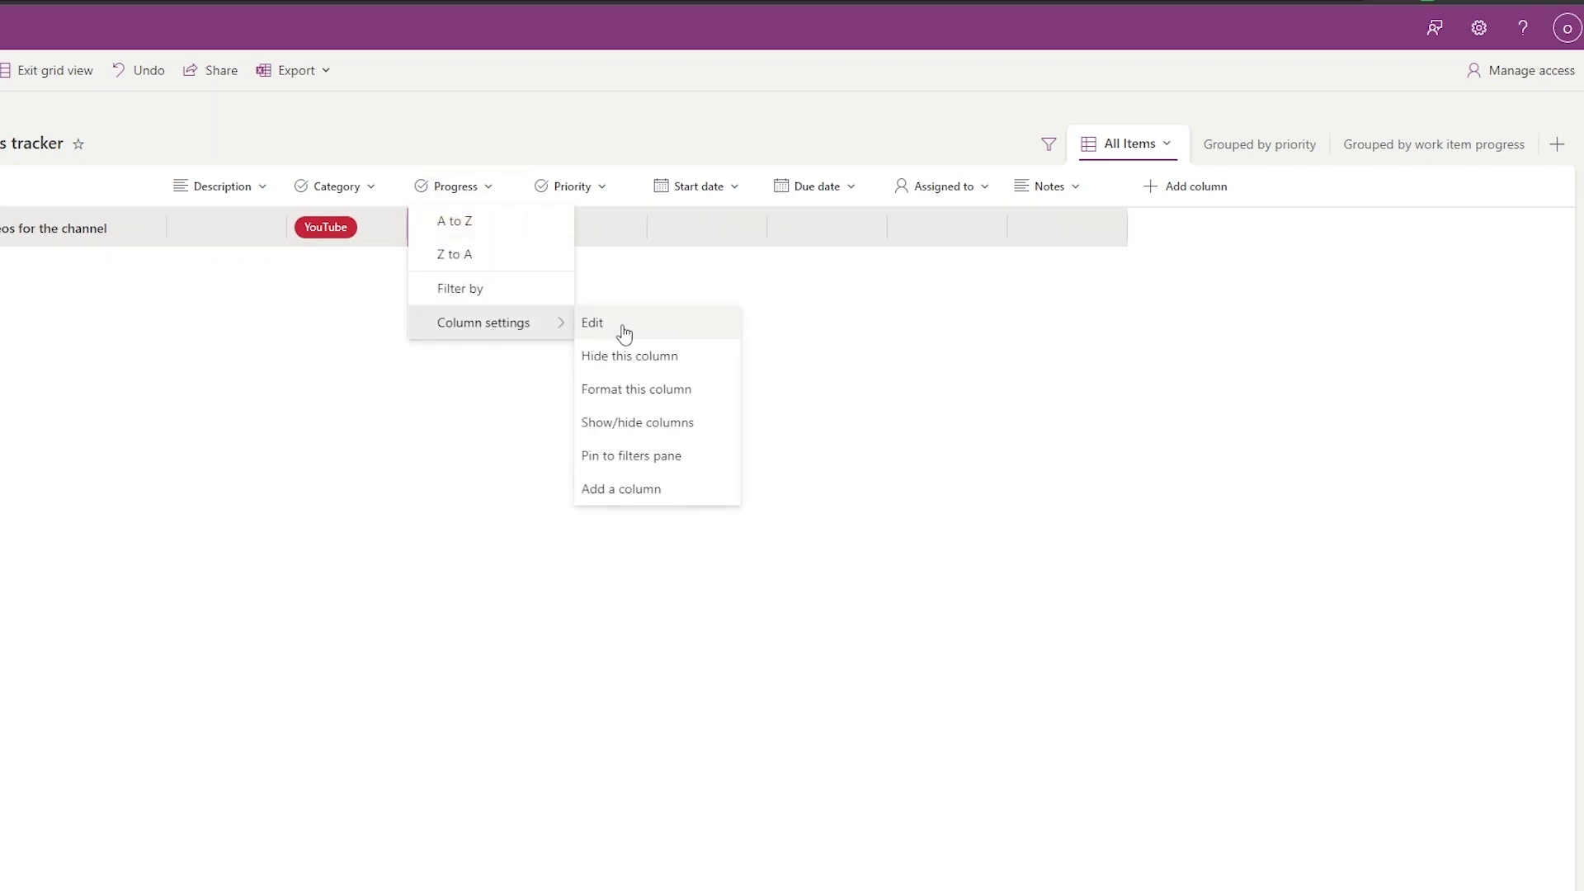
{"action": "left_click", "coordinate": [621, 329]}
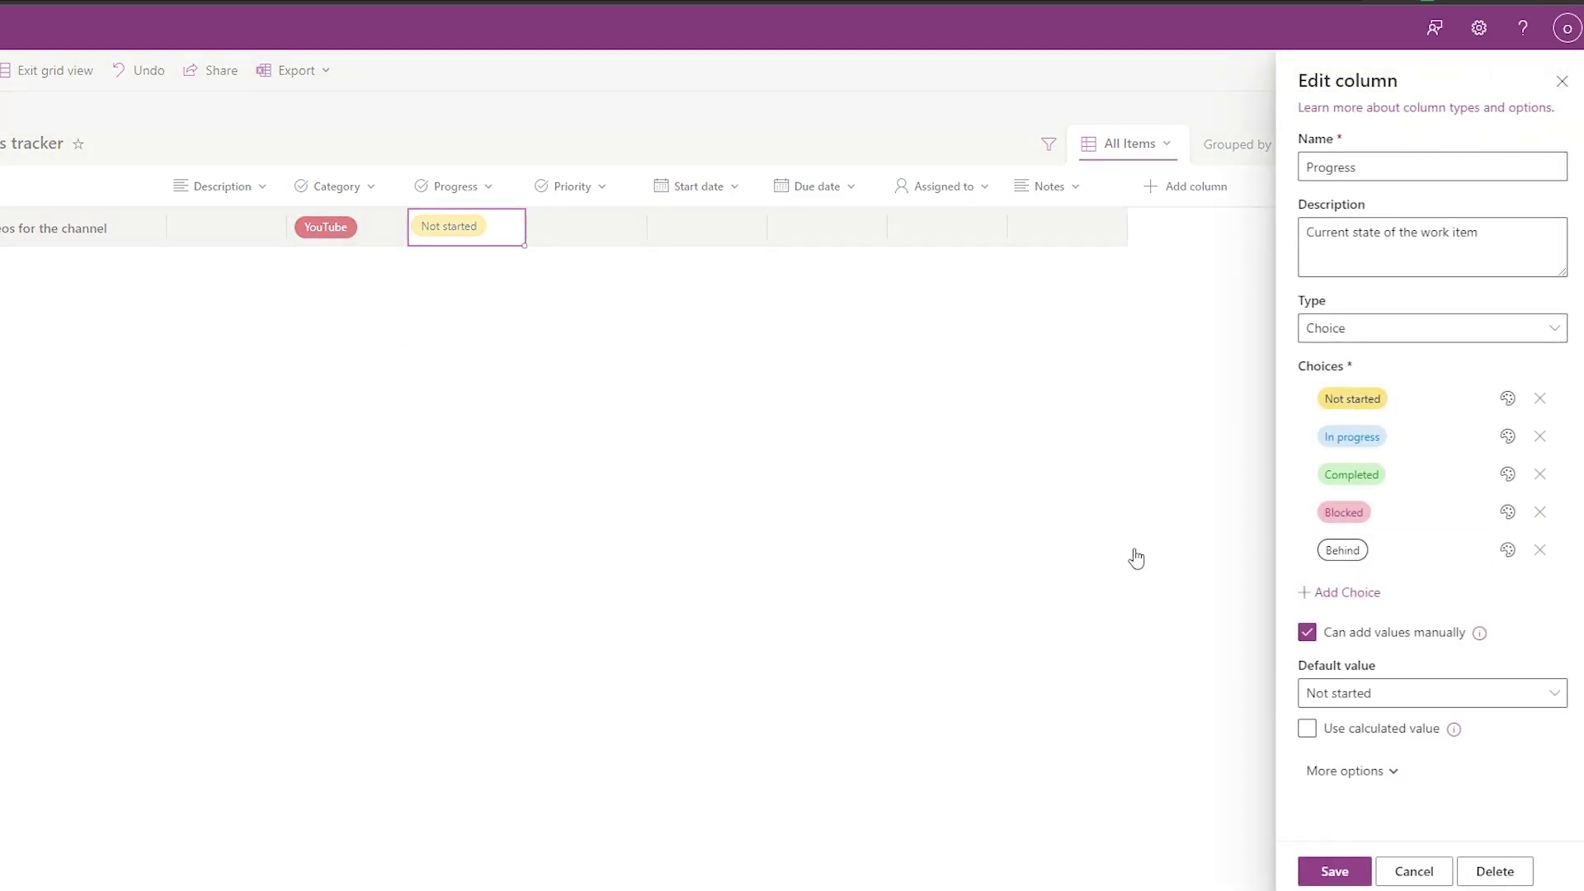
{"action": "left_click", "coordinate": [1363, 880]}
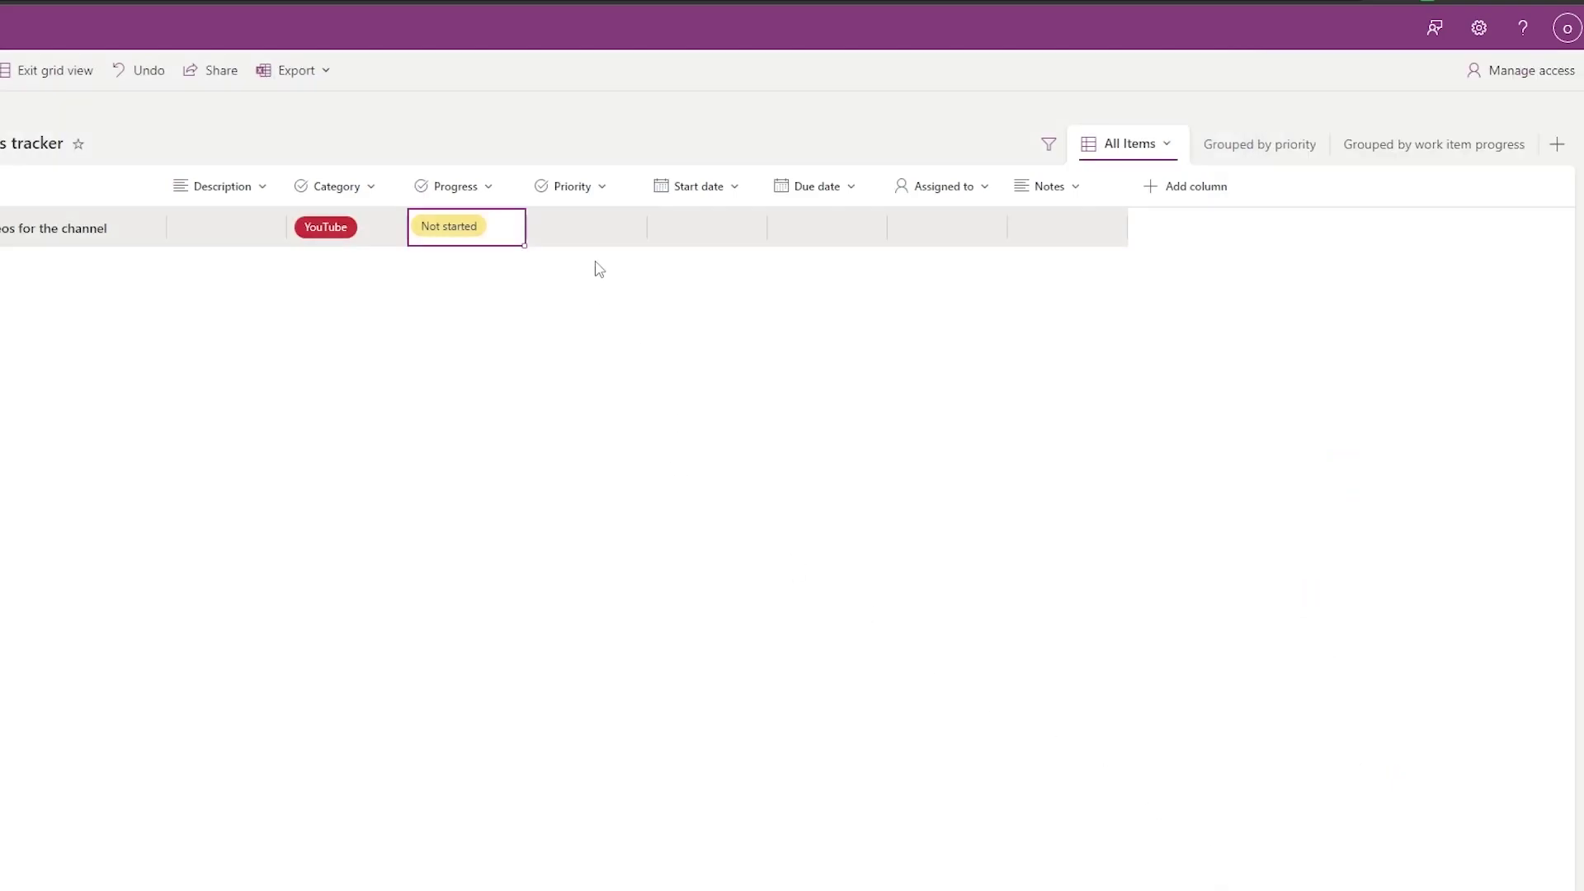
{"action": "left_click", "coordinate": [495, 231]}
{"action": "left_click", "coordinate": [450, 269]}
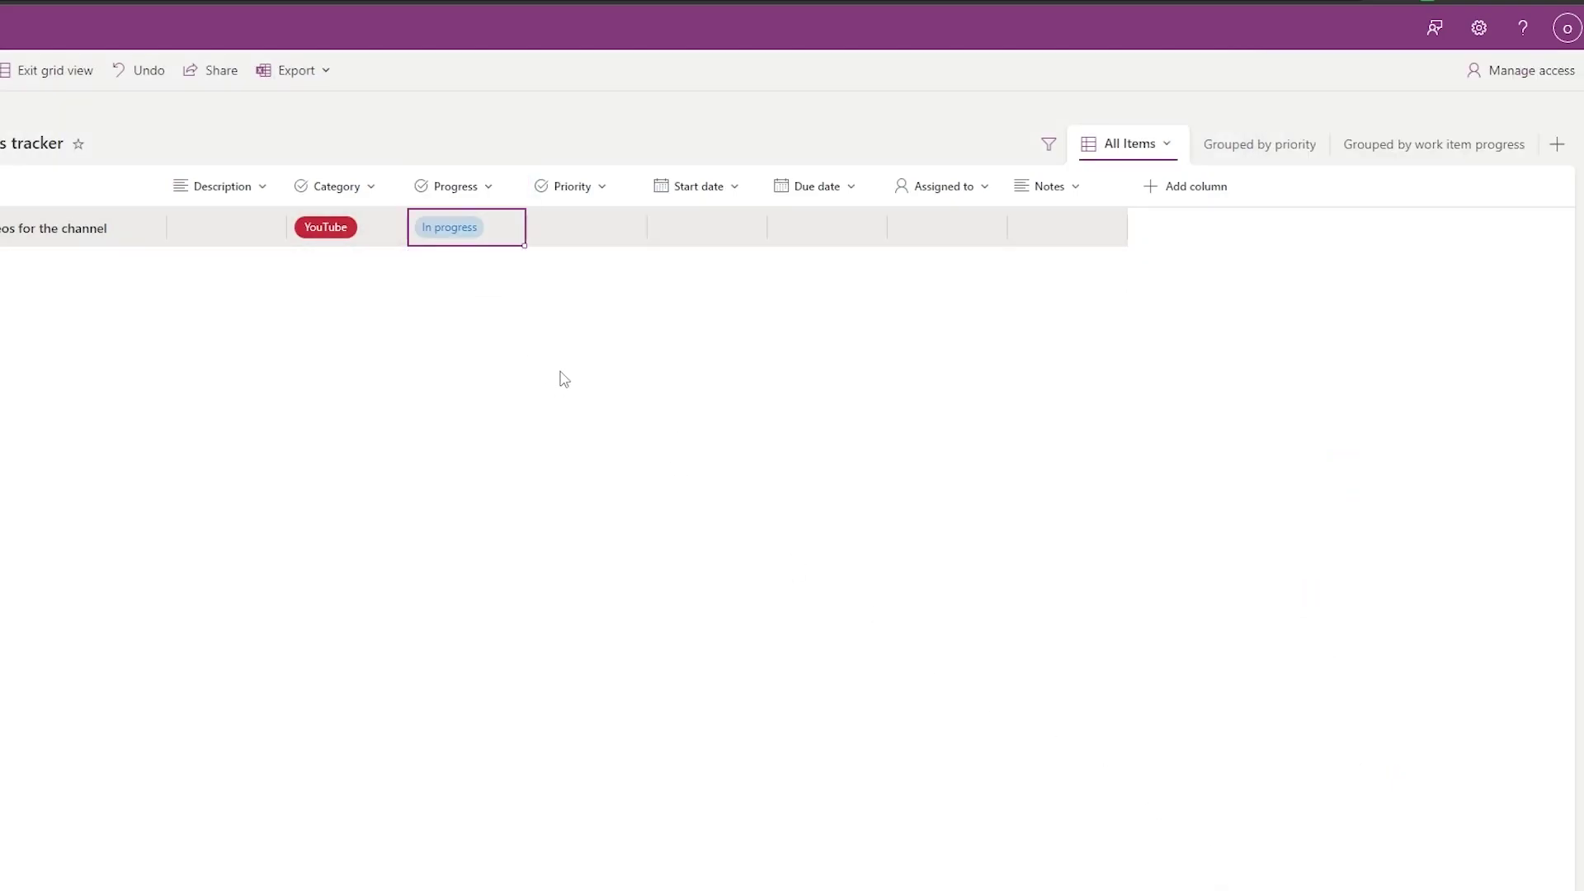
{"action": "left_click", "coordinate": [609, 225]}
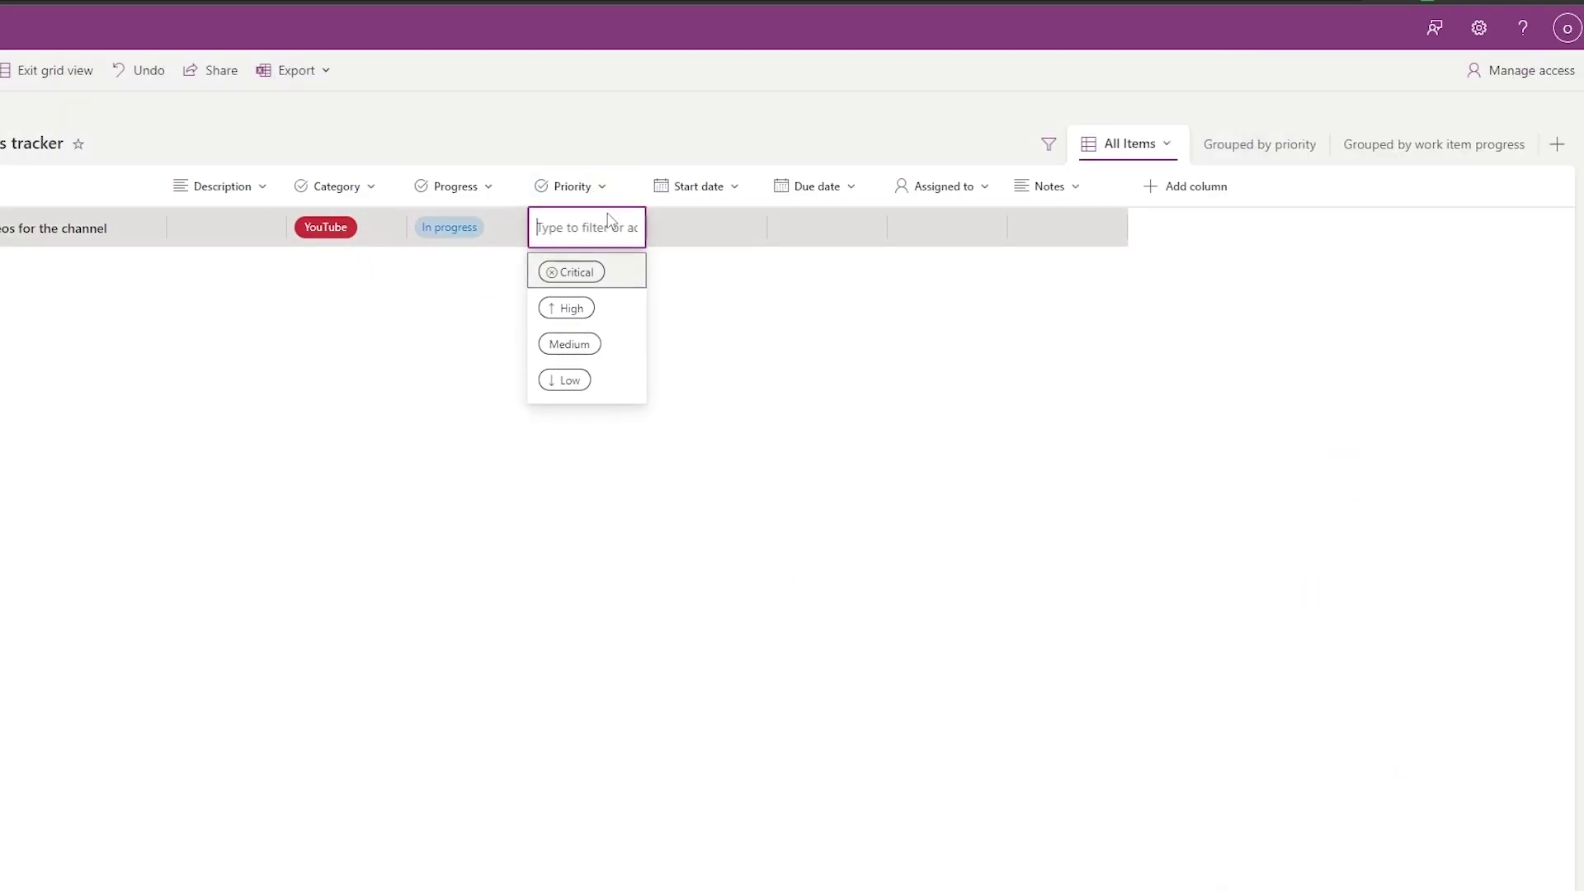
{"action": "left_click", "coordinate": [583, 345]}
Step: Move through the Start date and Assigned to cells, leaving them empty
{"action": "left_click", "coordinate": [679, 265]}
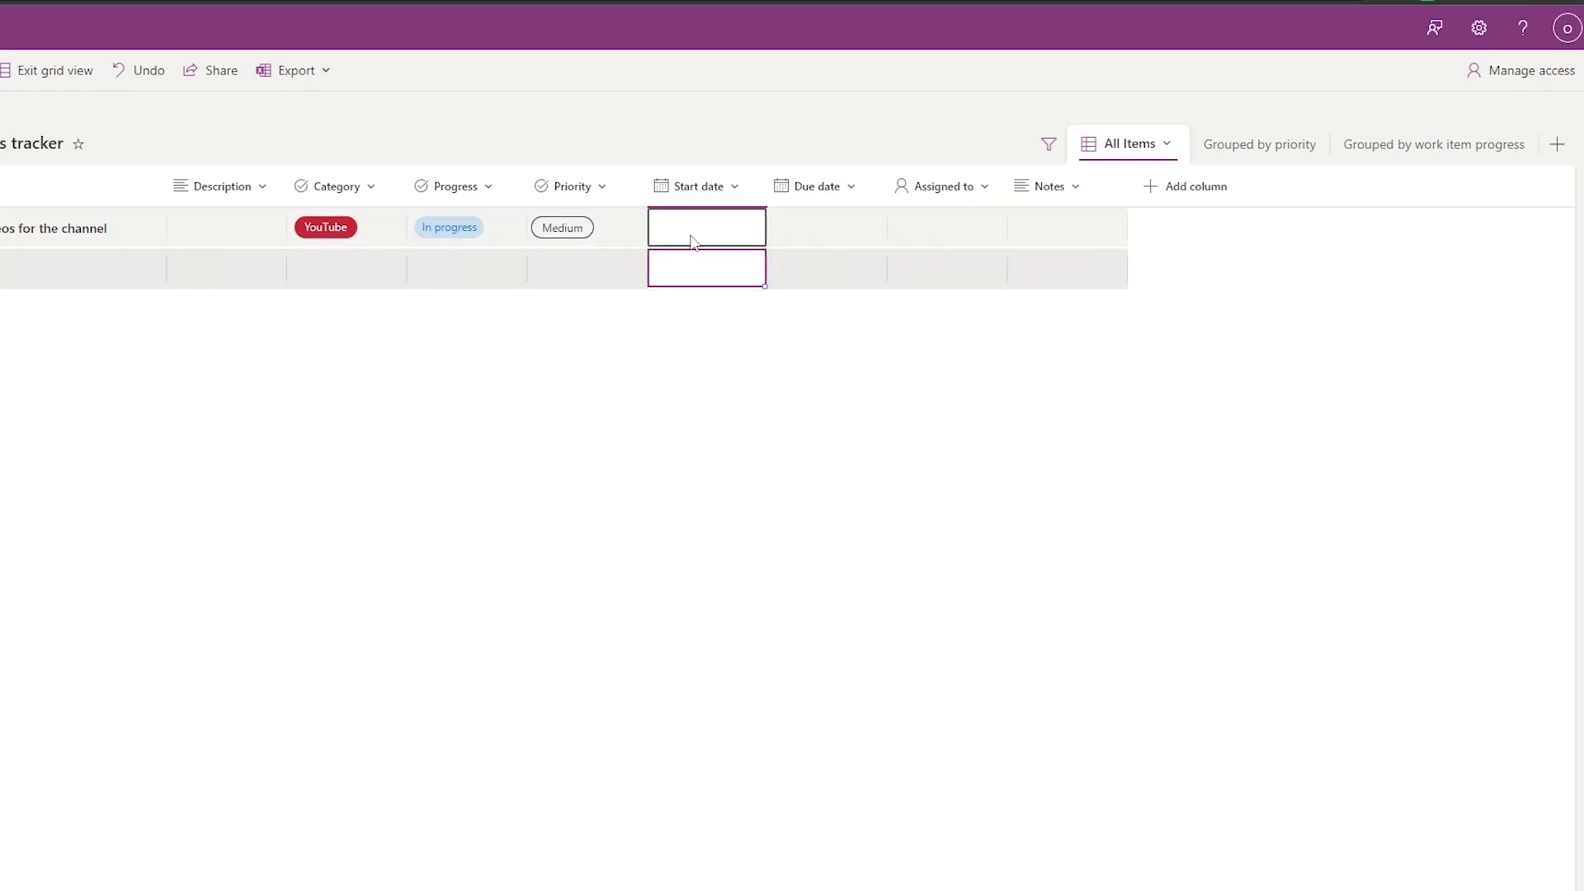
{"action": "left_click", "coordinate": [742, 229]}
{"action": "left_click", "coordinate": [742, 227]}
{"action": "left_click", "coordinate": [843, 219]}
{"action": "left_click", "coordinate": [953, 233]}
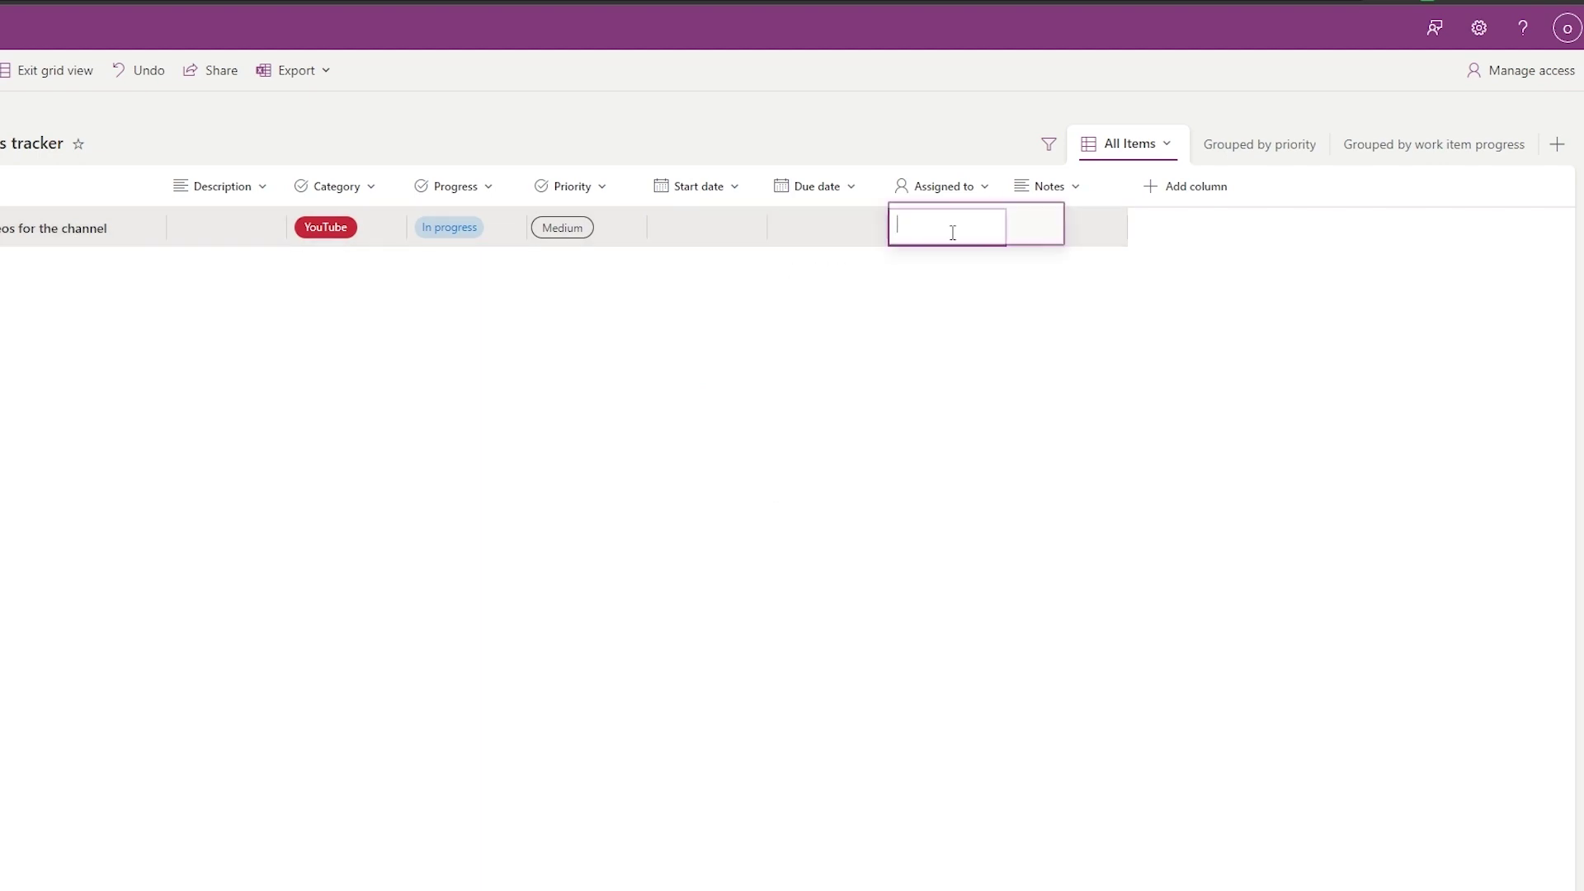
{"action": "left_click", "coordinate": [967, 186]}
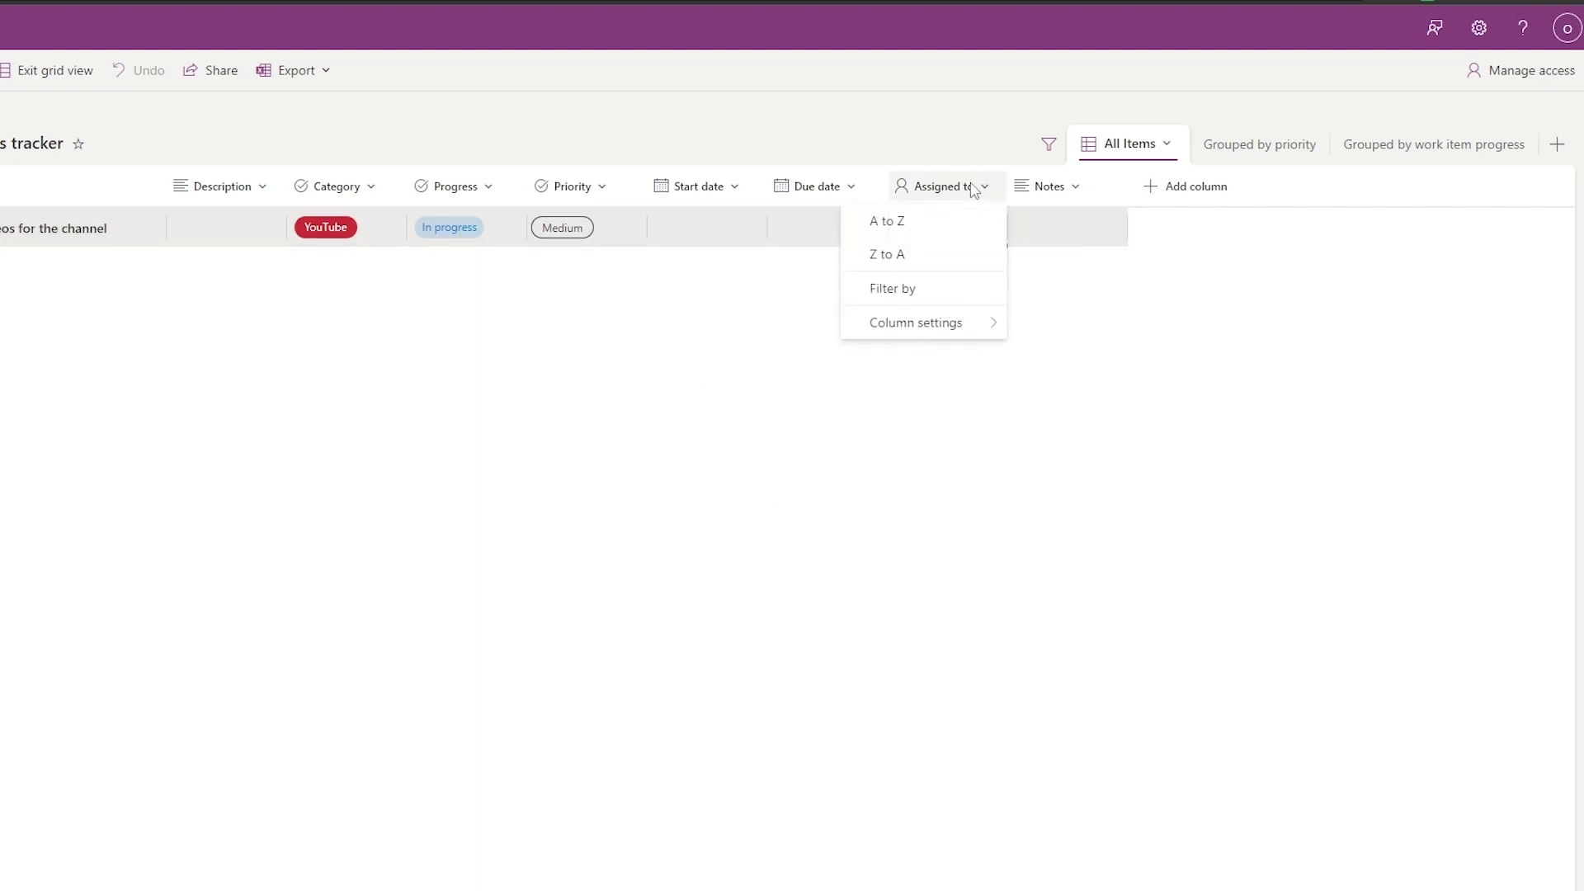
Step: Write a note beginning '10 of them have be…' in the item's Notes, then return home
{"action": "mouse_move", "coordinate": [992, 337]}
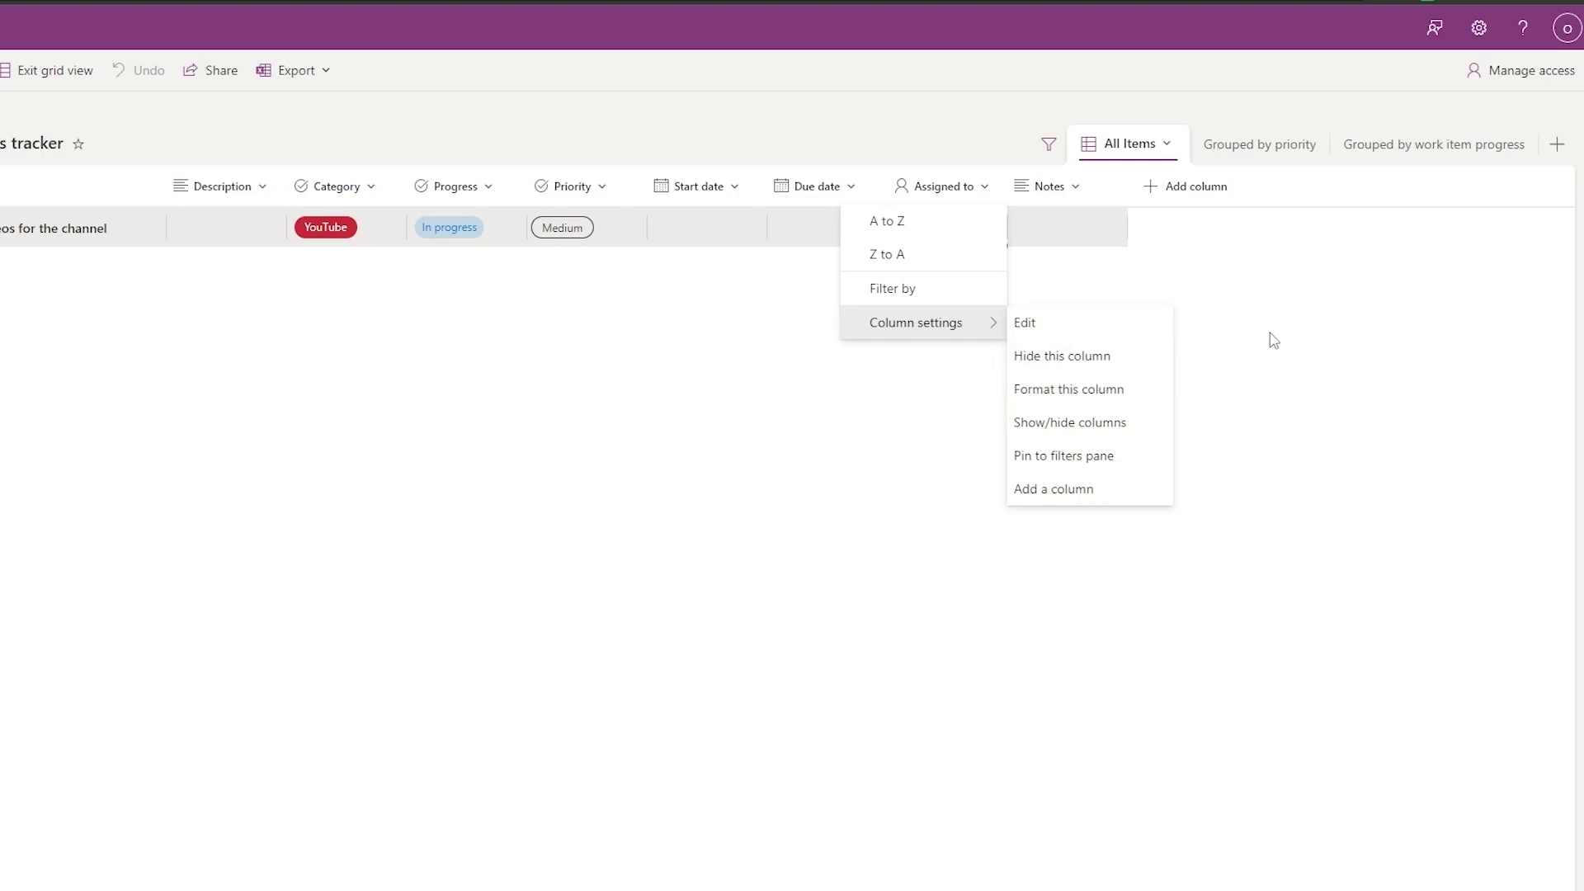
{"action": "key", "text": "Escape"}
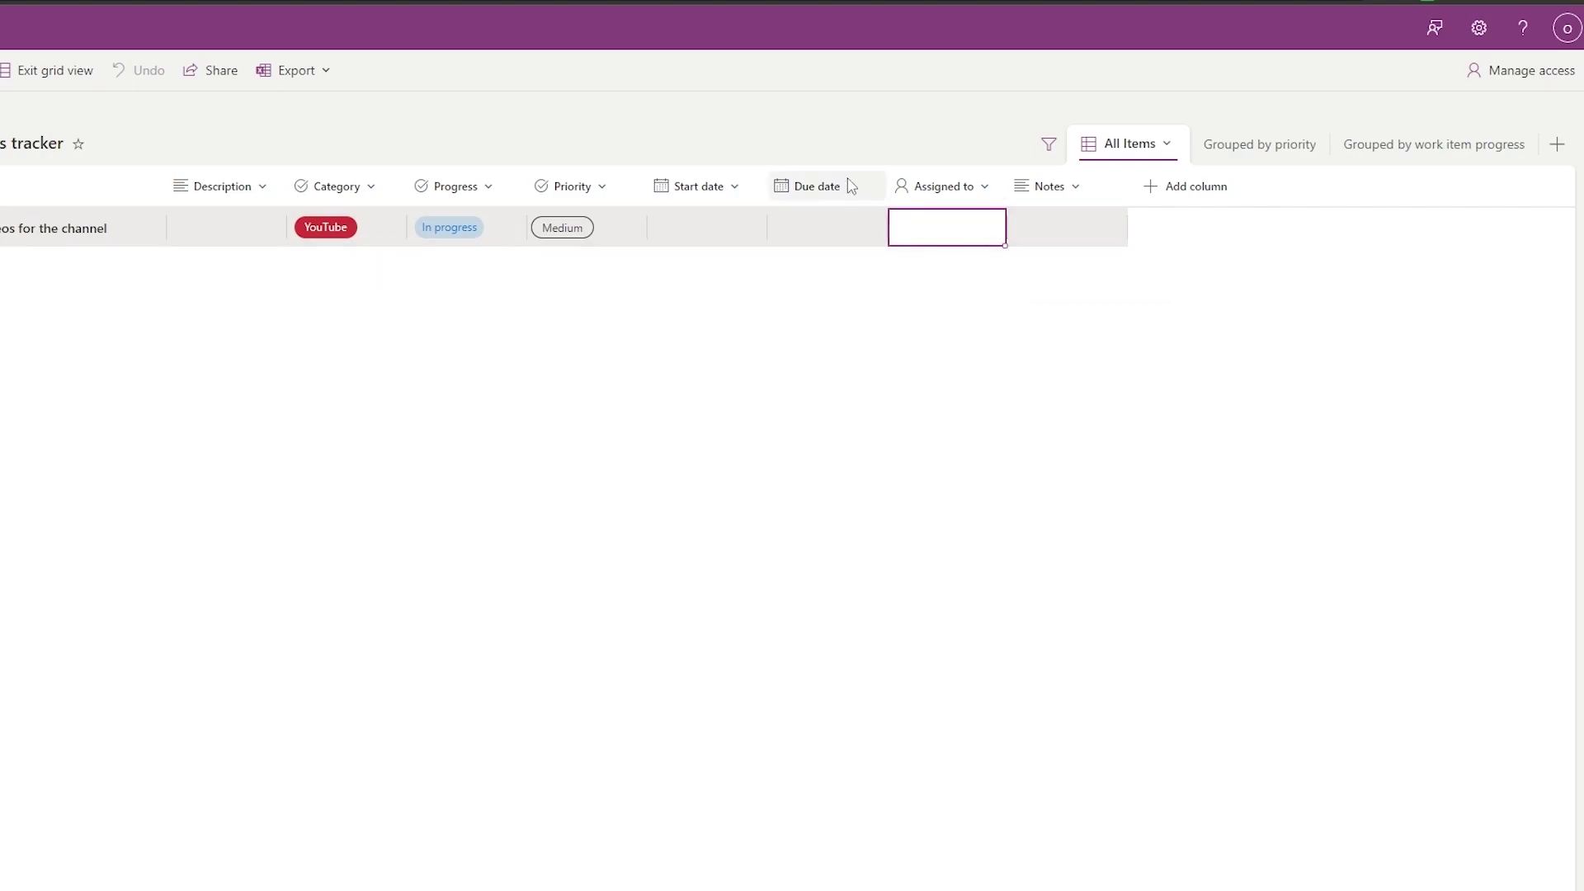
{"action": "double_click", "coordinate": [1083, 237]}
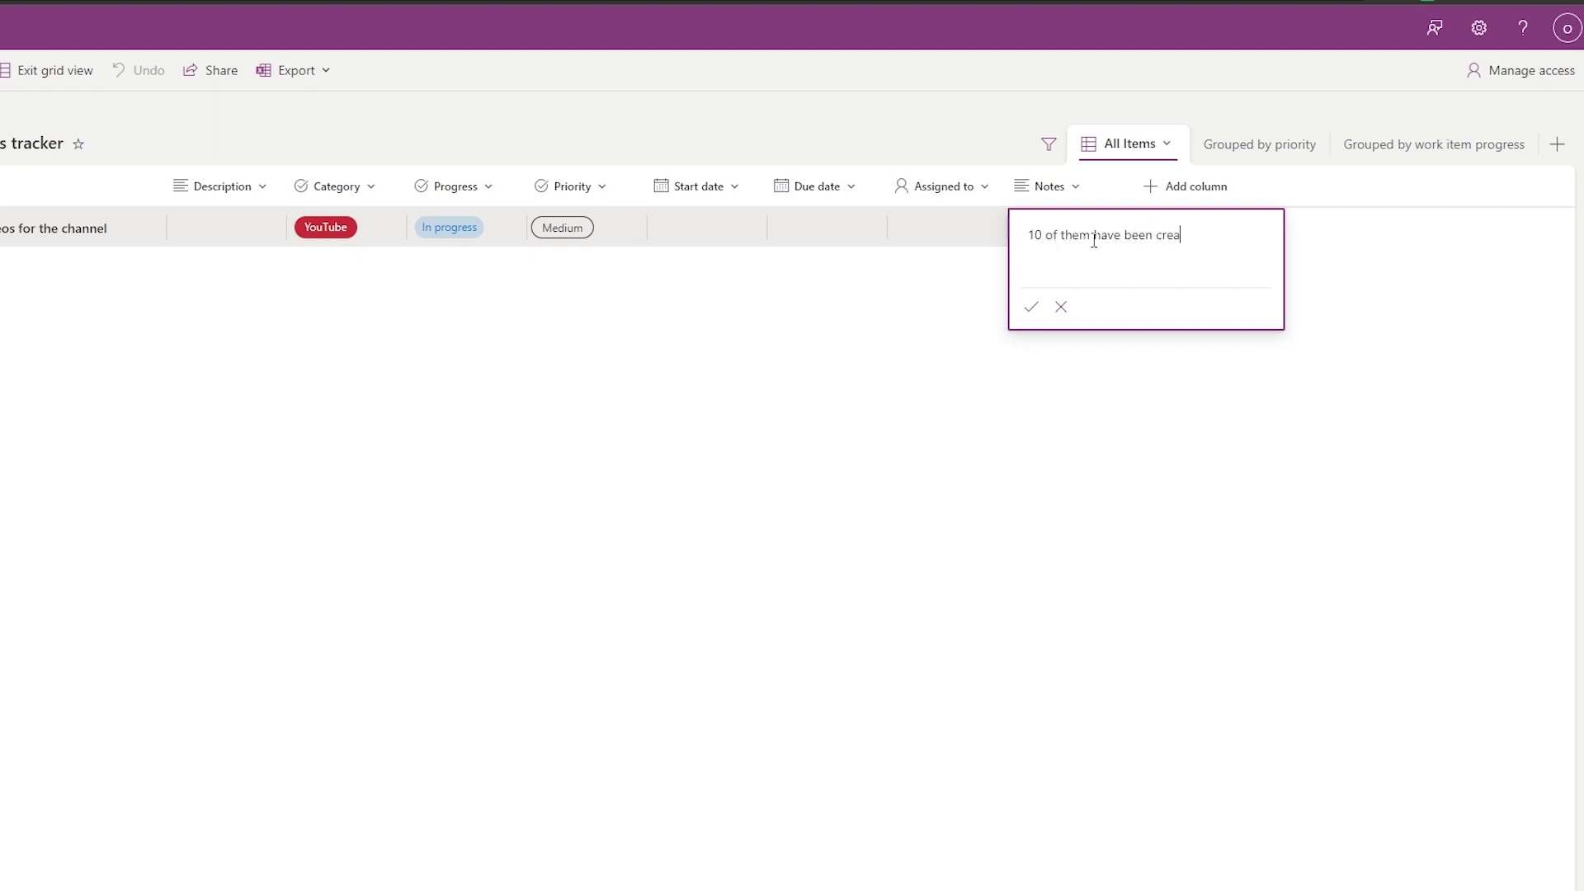
{"action": "left_click", "coordinate": [1031, 307]}
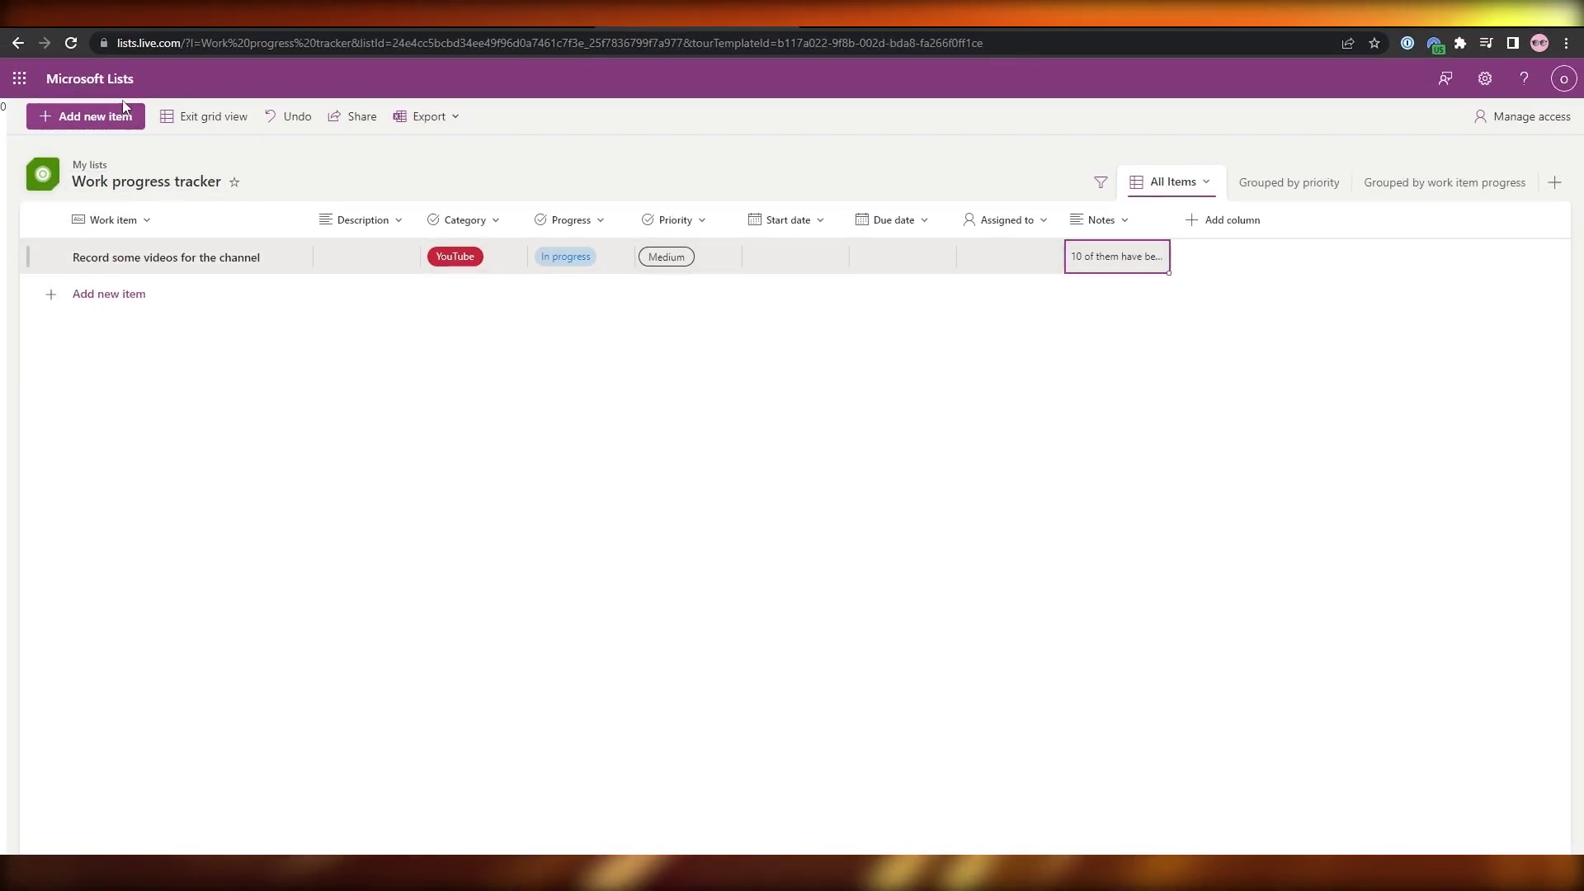
{"action": "left_click", "coordinate": [89, 80]}
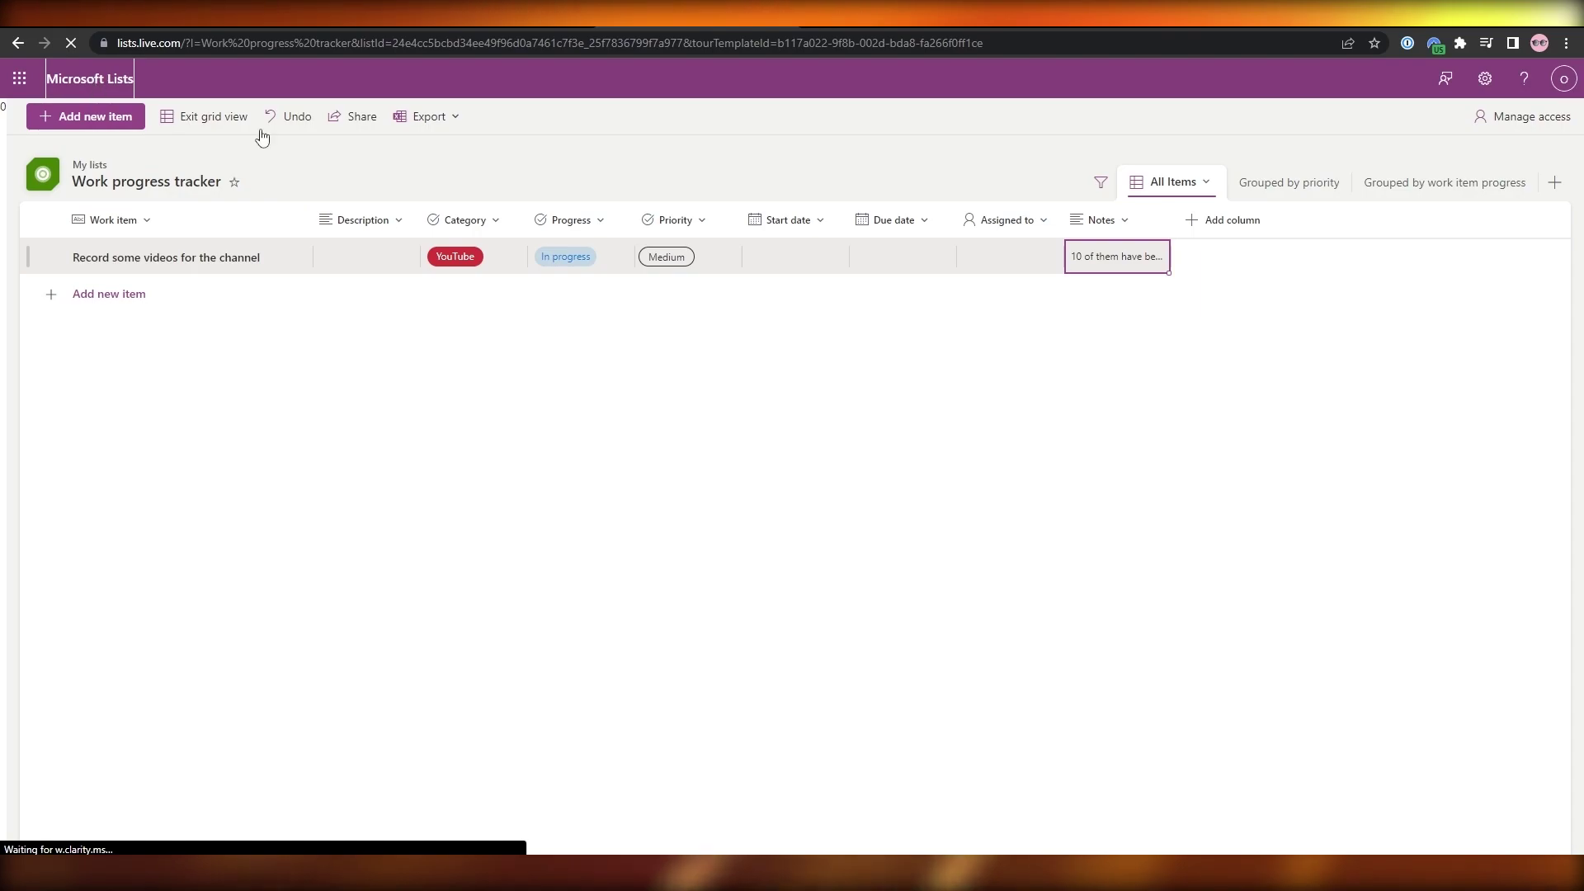